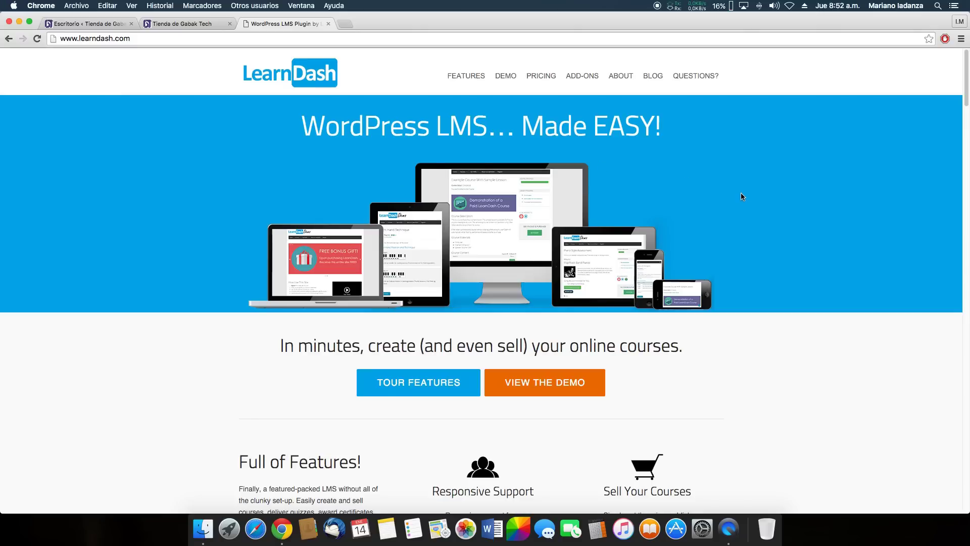
Scroll through the learndash.com homepage features, then back up to the banner
scroll(740, 197, "down", 3)
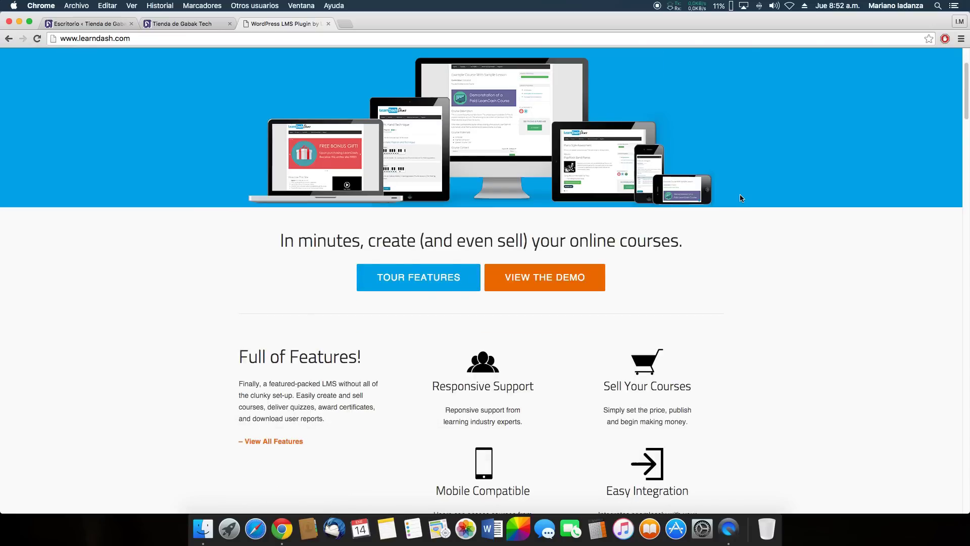
scroll(738, 202, "down", 3)
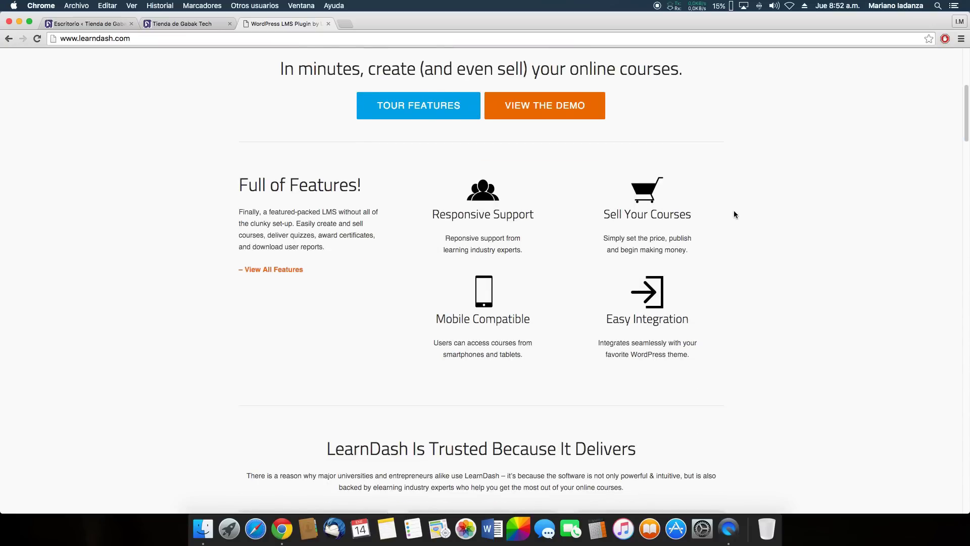
scroll(734, 213, "up", 5)
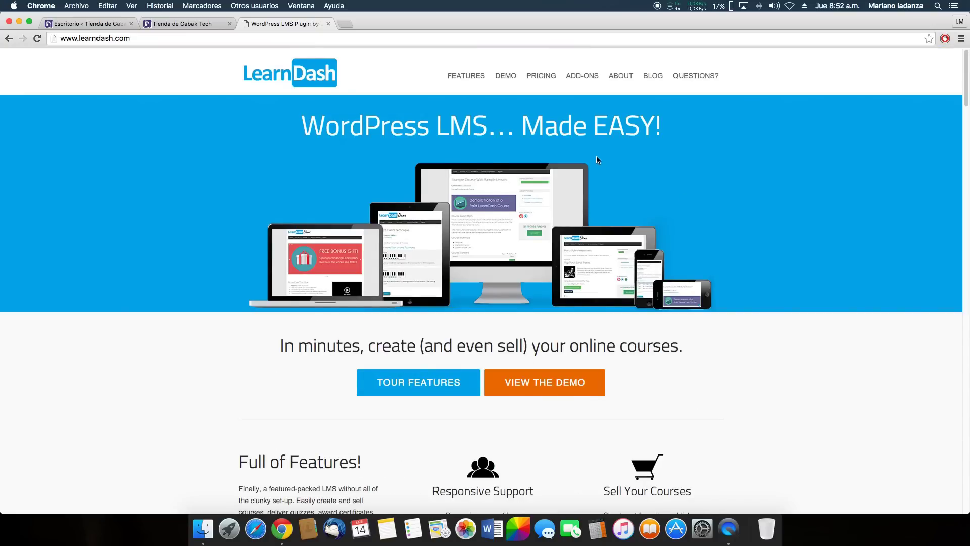
scroll(596, 158, "down", 12)
scroll(631, 170, "up", 6)
scroll(631, 169, "up", 8)
Open the LearnDash Pricing page and review the Basic, Plus and Pro package prices
left_click(541, 75)
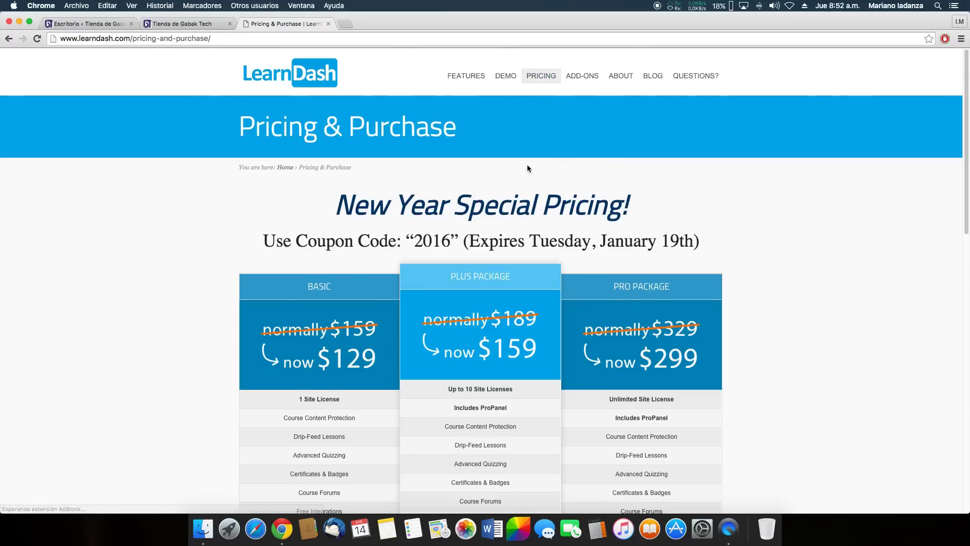
scroll(562, 152, "down", 2)
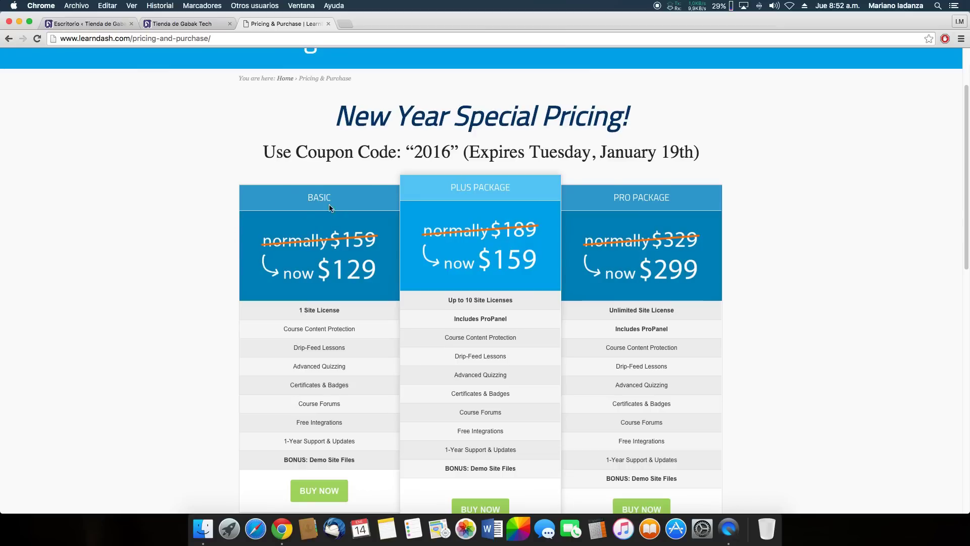
scroll(333, 232, "down", 1)
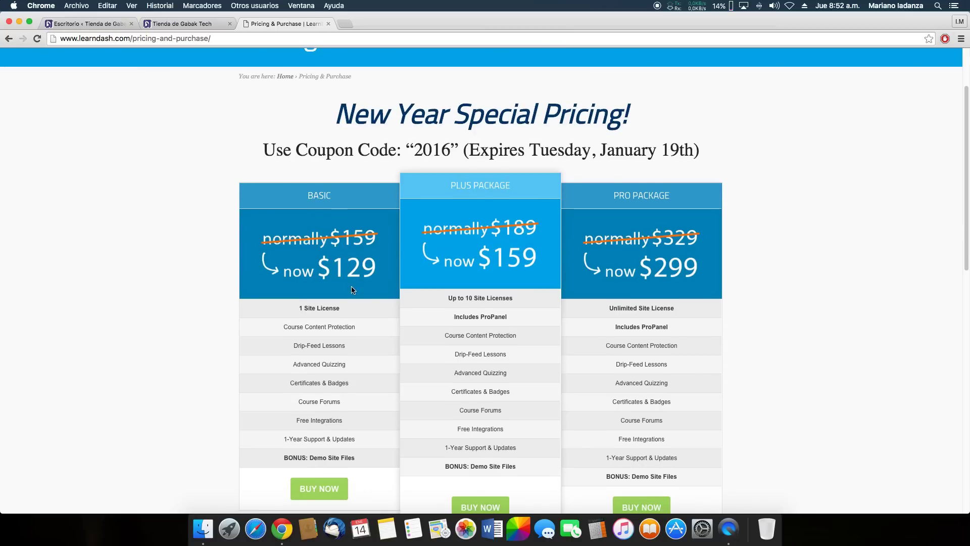
scroll(363, 271, "down", 1)
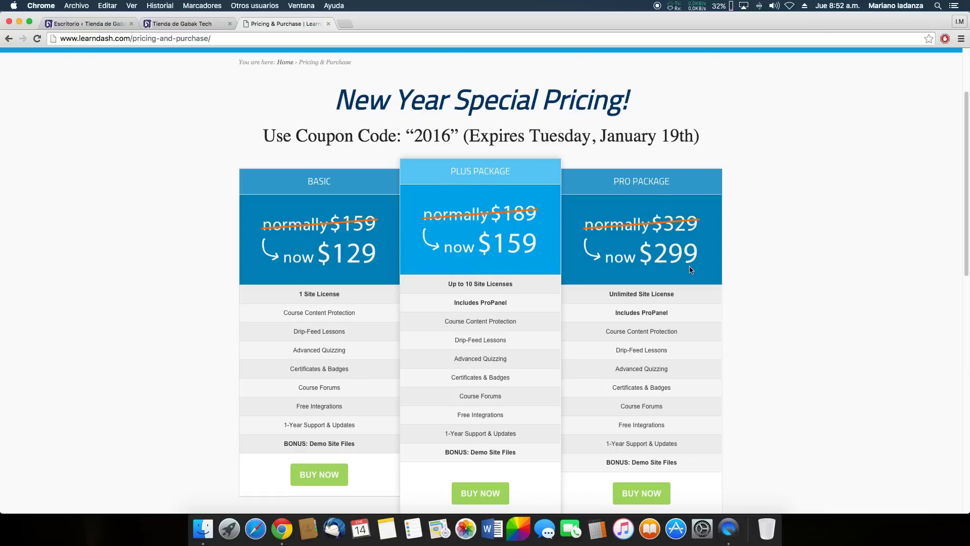
scroll(743, 302, "down", 1)
mouse_move(662, 274)
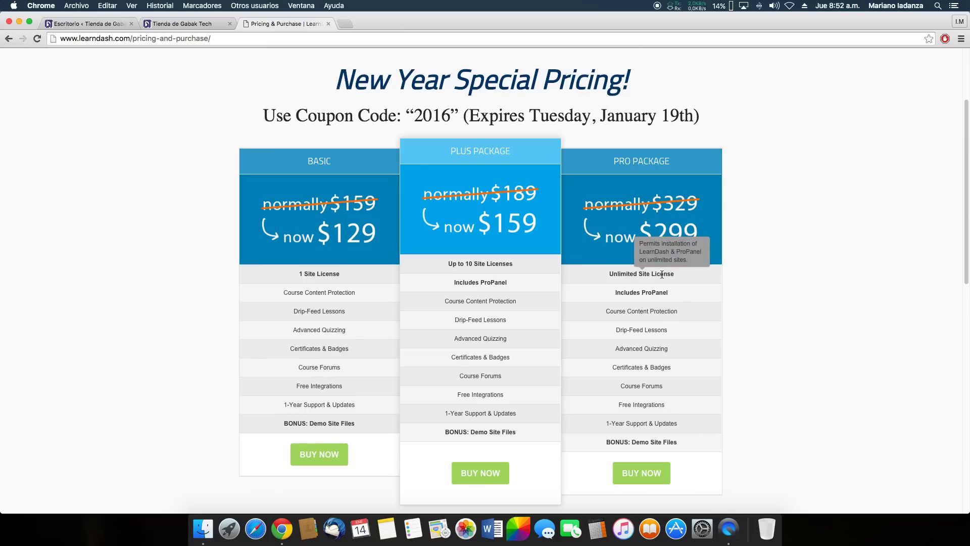
mouse_move(509, 267)
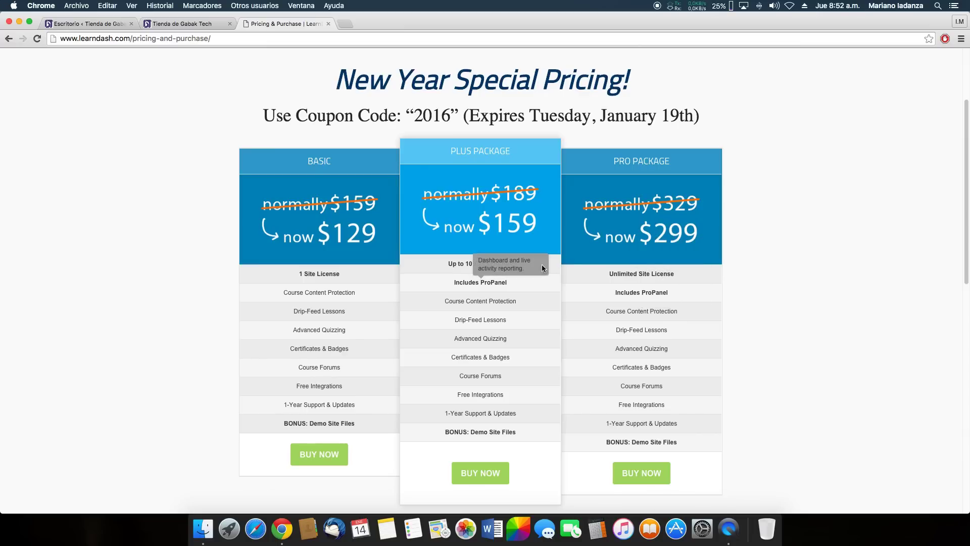
scroll(694, 374, "down", 3)
scroll(614, 341, "up", 6)
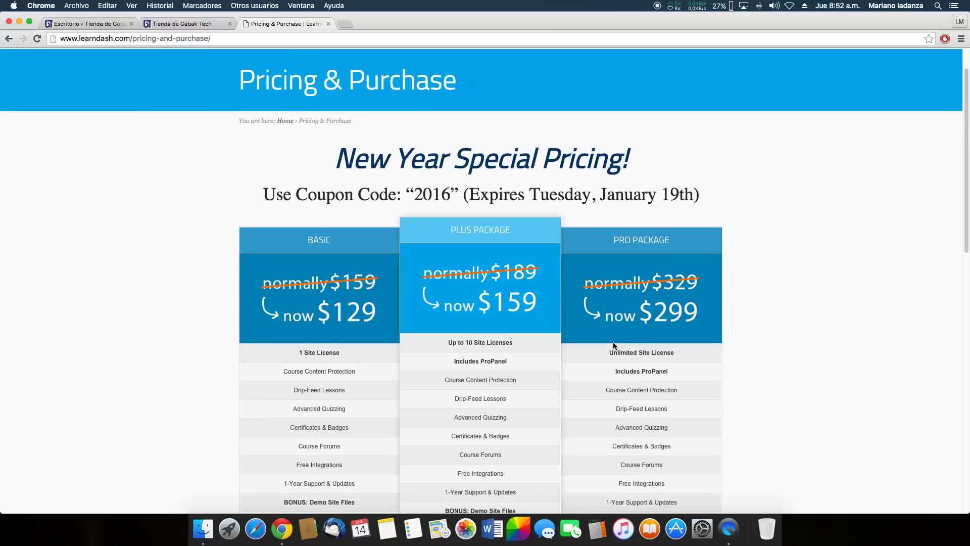
scroll(614, 342, "up", 2)
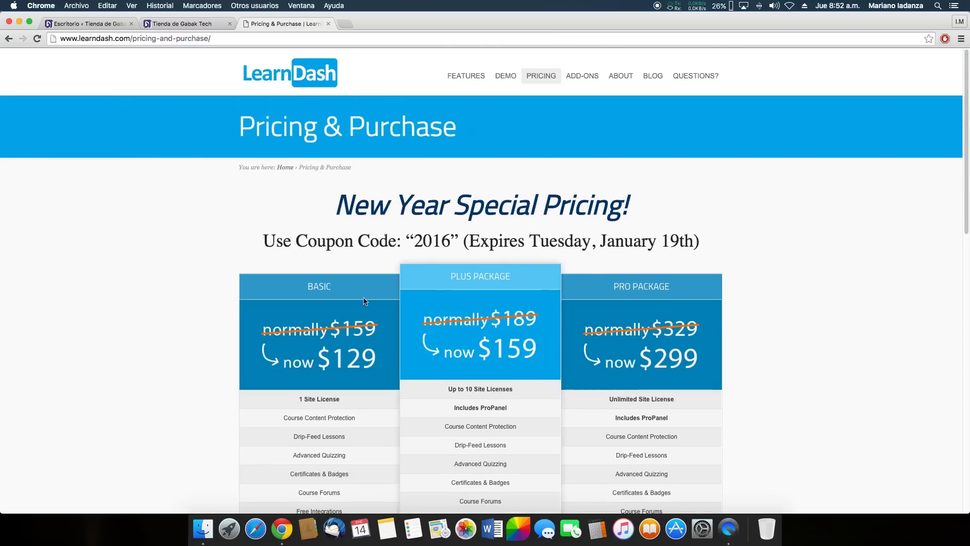
scroll(364, 303, "down", 2)
scroll(303, 227, "up", 2)
In Tienda Gabak, open the Parte 1 exam of the Introducción a las Redes Informáticas course via EXÁMENES
left_click(201, 26)
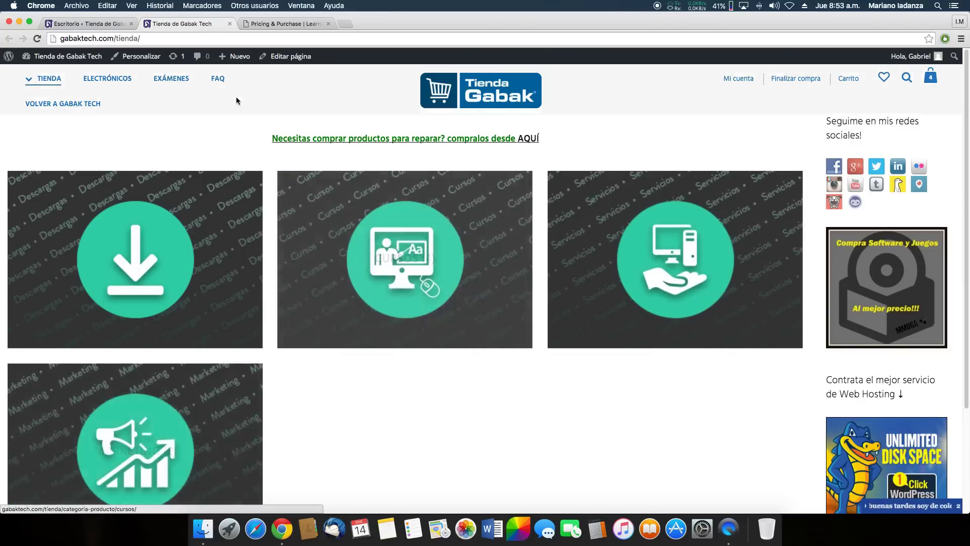
left_click(172, 81)
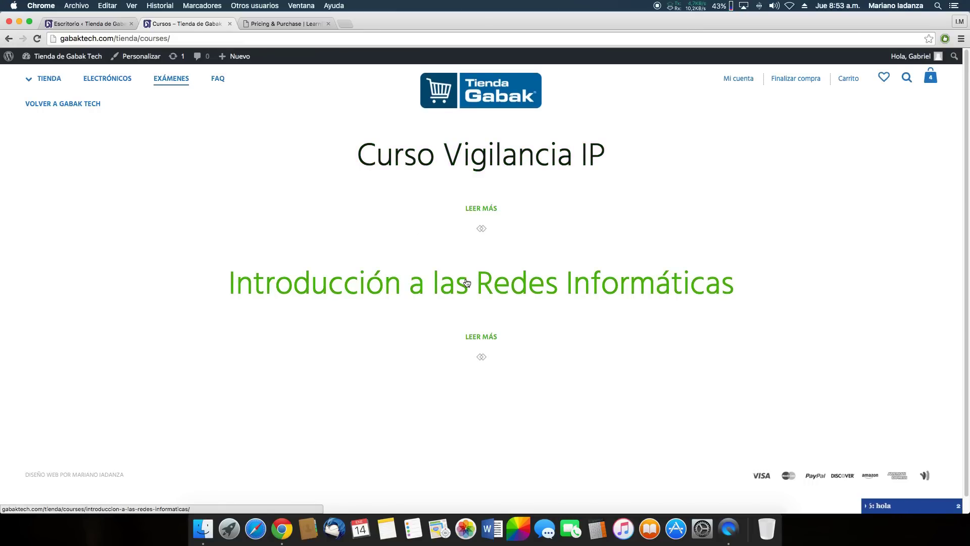
left_click(598, 287)
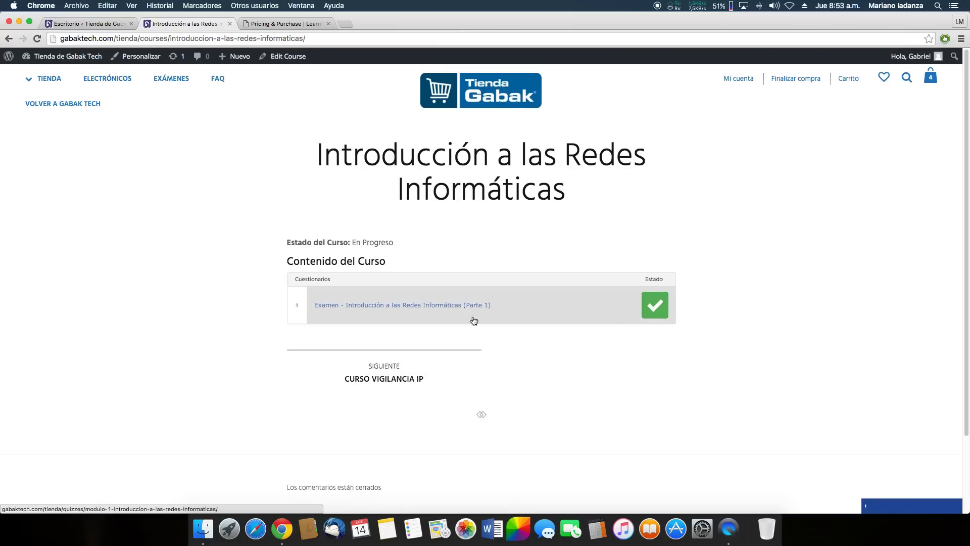
left_click(450, 309)
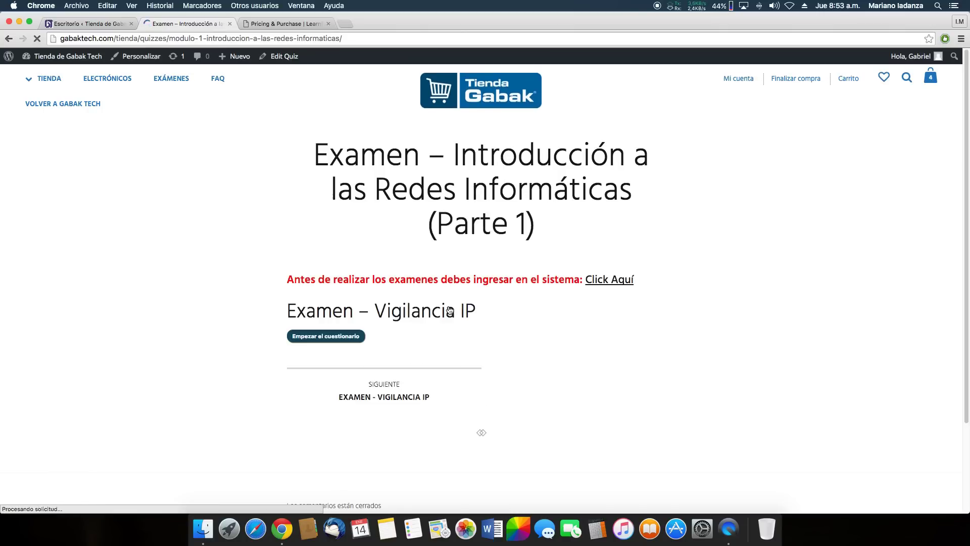
Start the quiz and advance from question 1 to question 2 of 104
left_click(340, 337)
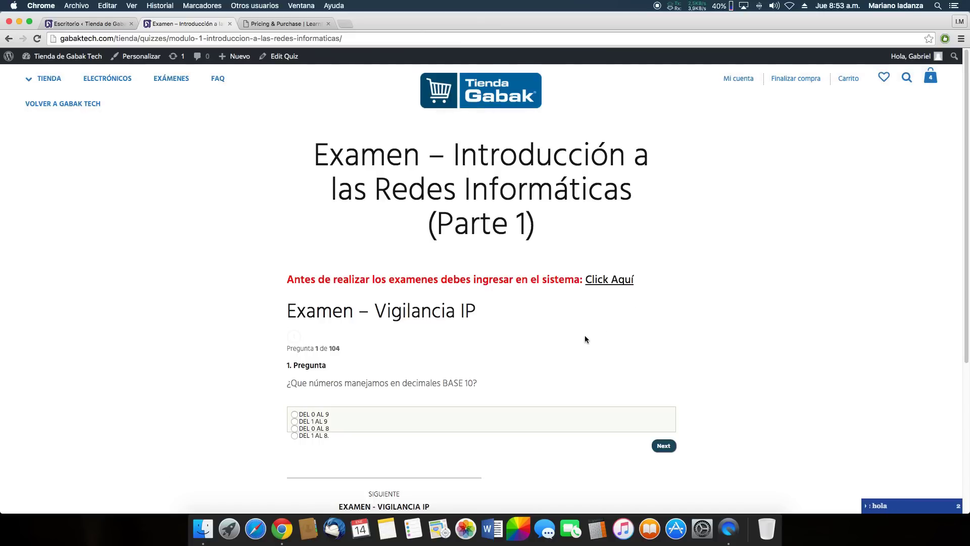
scroll(514, 317, "down", 1)
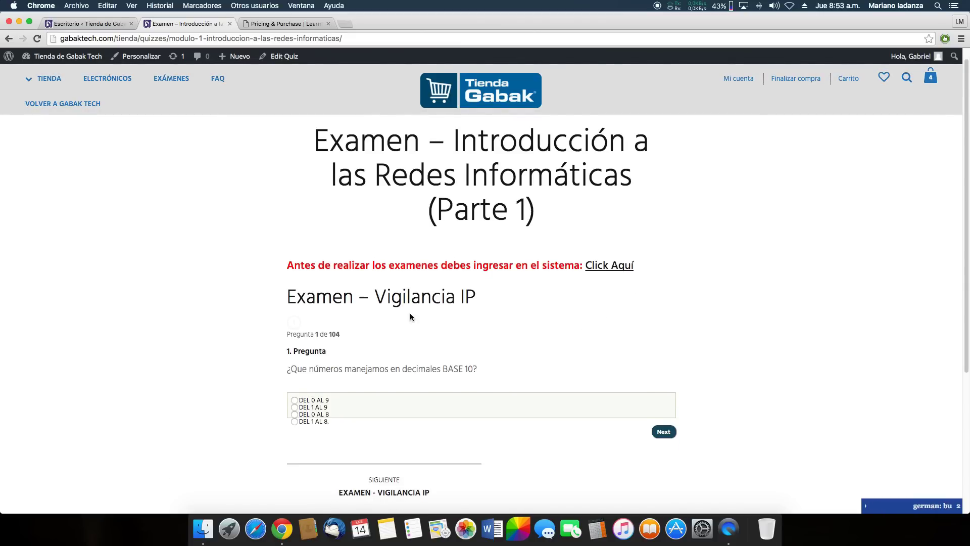
left_click_drag(286, 336, 335, 335)
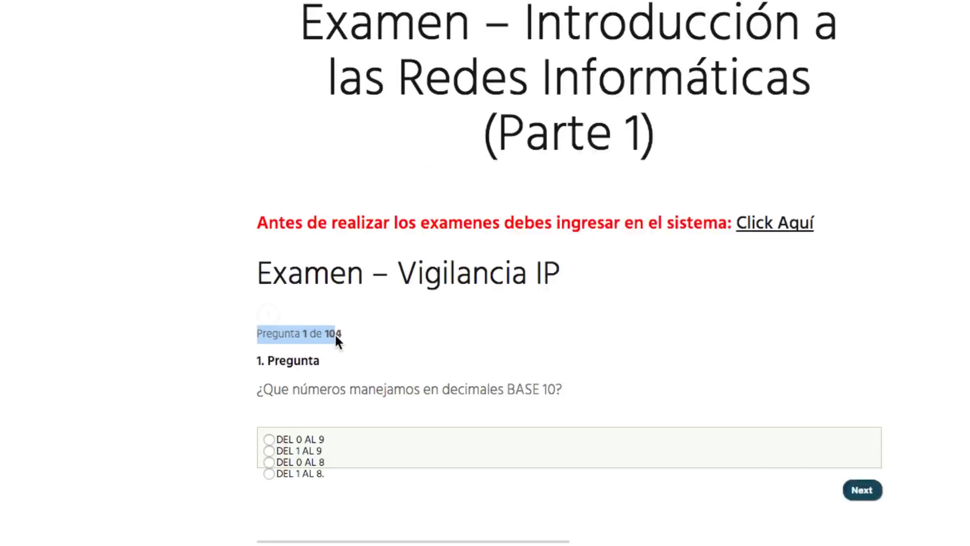
left_click(354, 336)
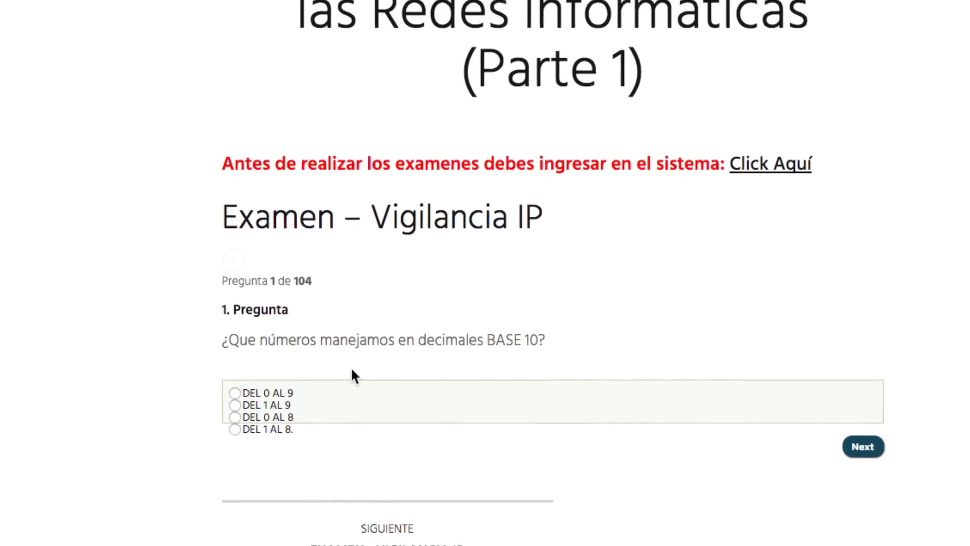
left_click(330, 360)
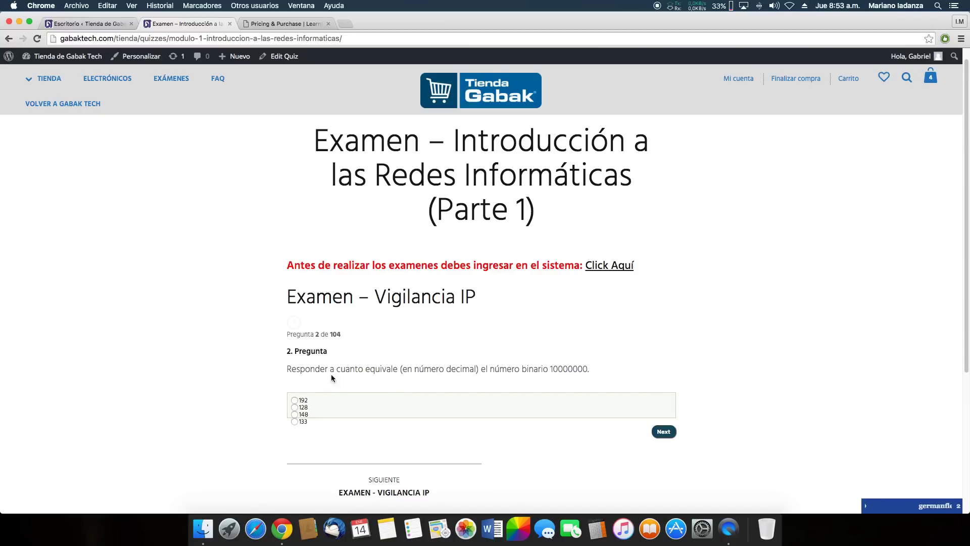
Answer 128 on question 2 and 200 on question 3, then return to the Escritorio tab
left_click(305, 407)
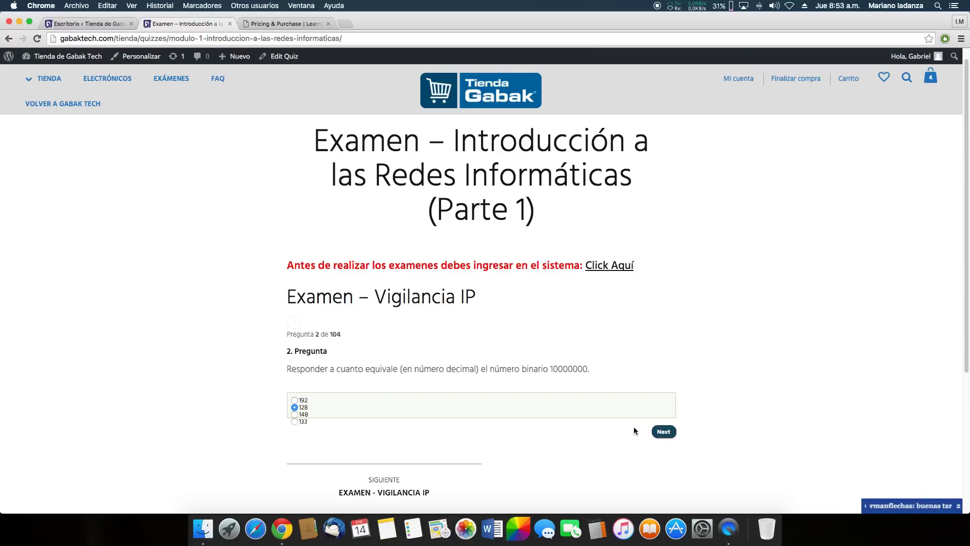
left_click(661, 432)
left_click(305, 421)
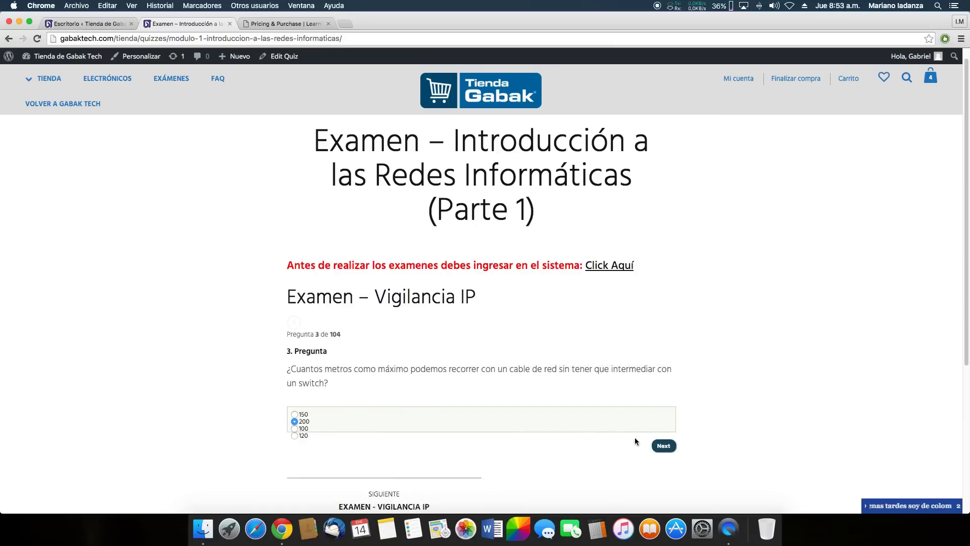
left_click(662, 446)
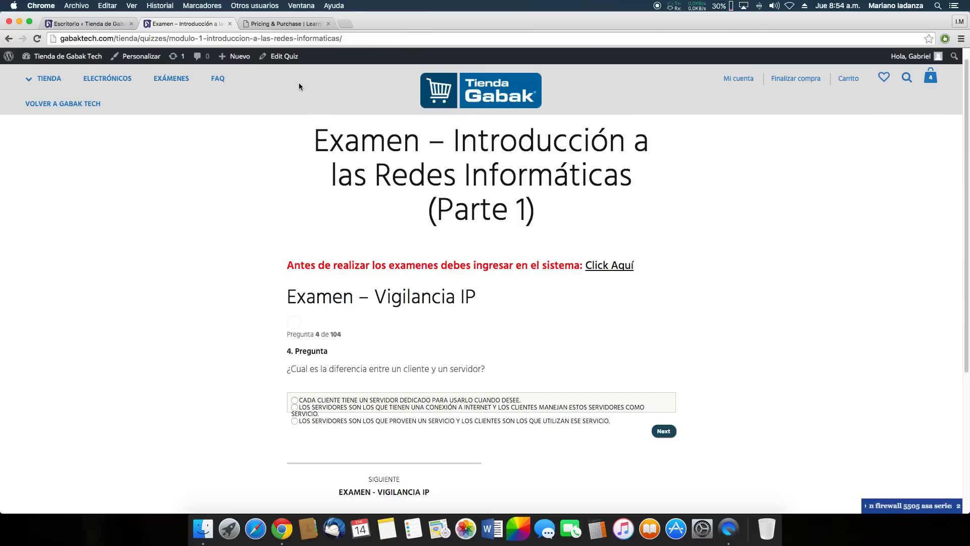
left_click(105, 24)
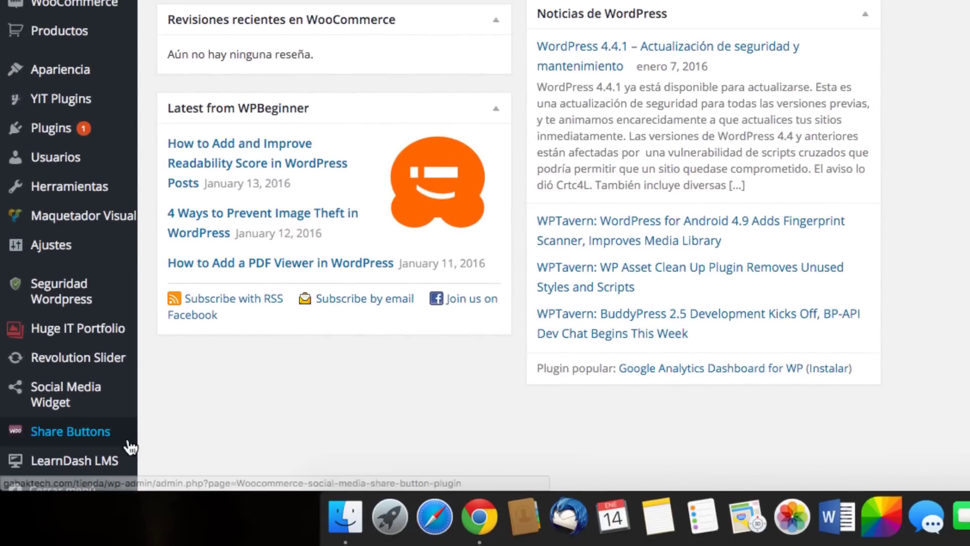
Open the LearnDash LMS Cursos list from the admin sidebar flyout
mouse_move(129, 460)
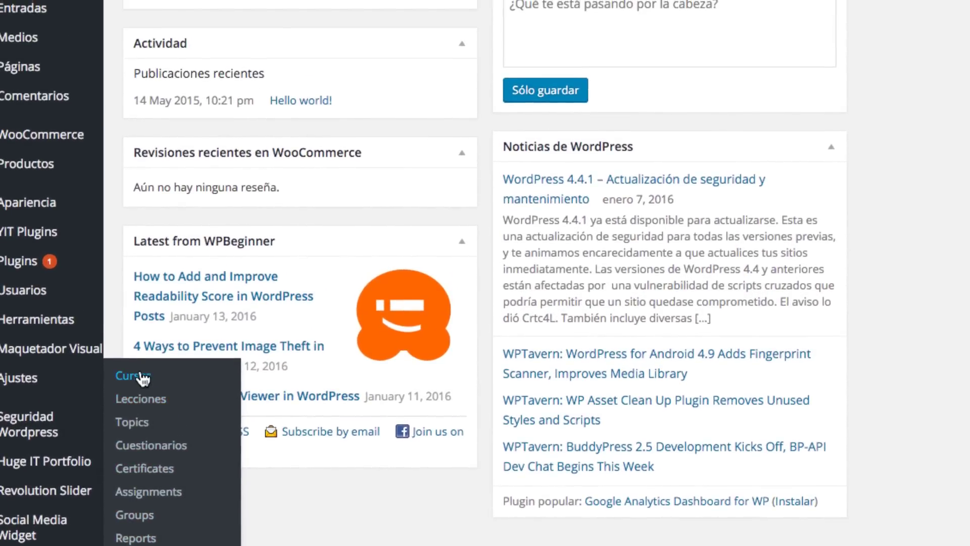
left_click(145, 376)
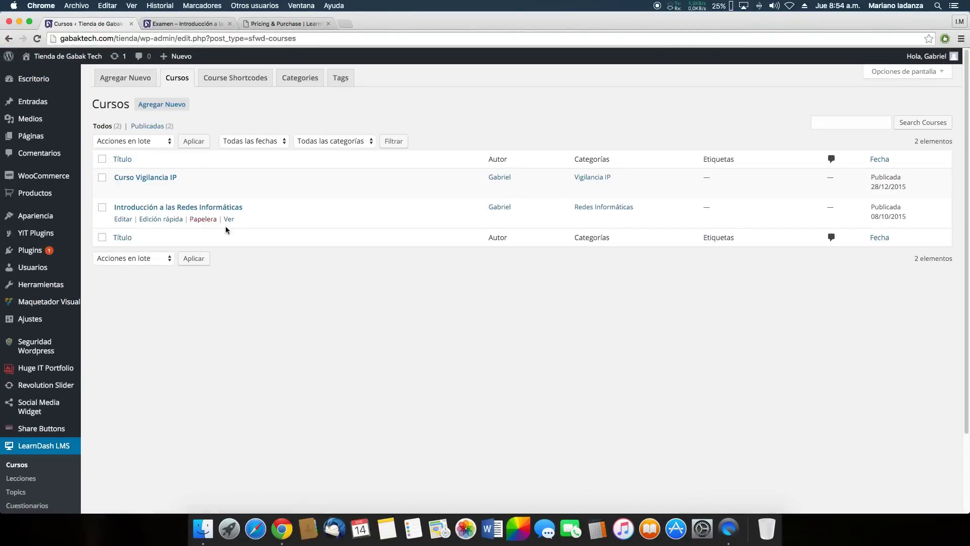
mouse_move(132, 216)
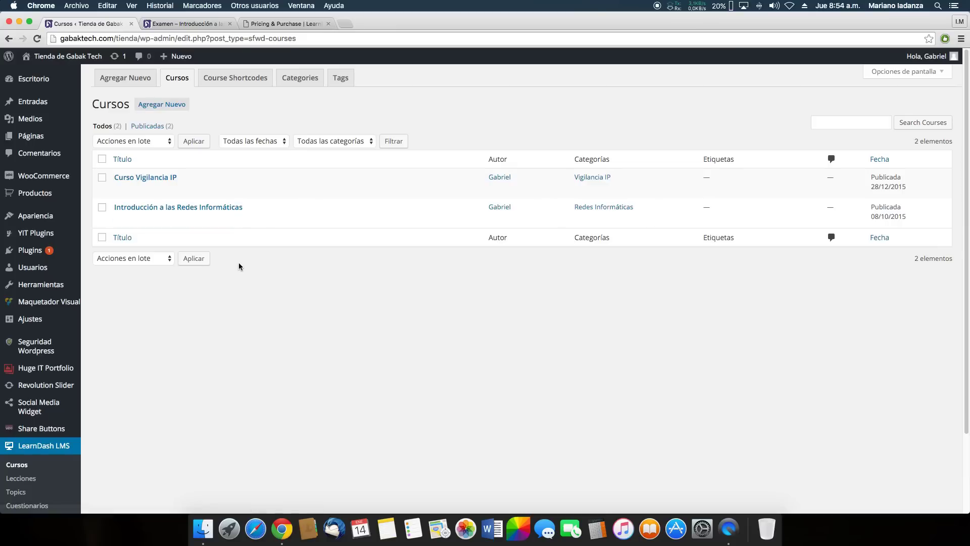
left_click(123, 219)
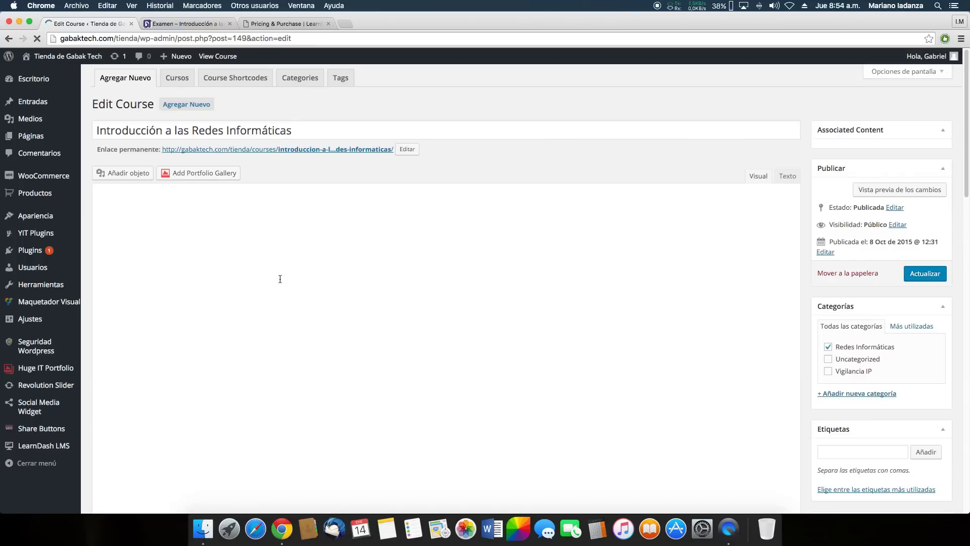
scroll(337, 275, "down", 10)
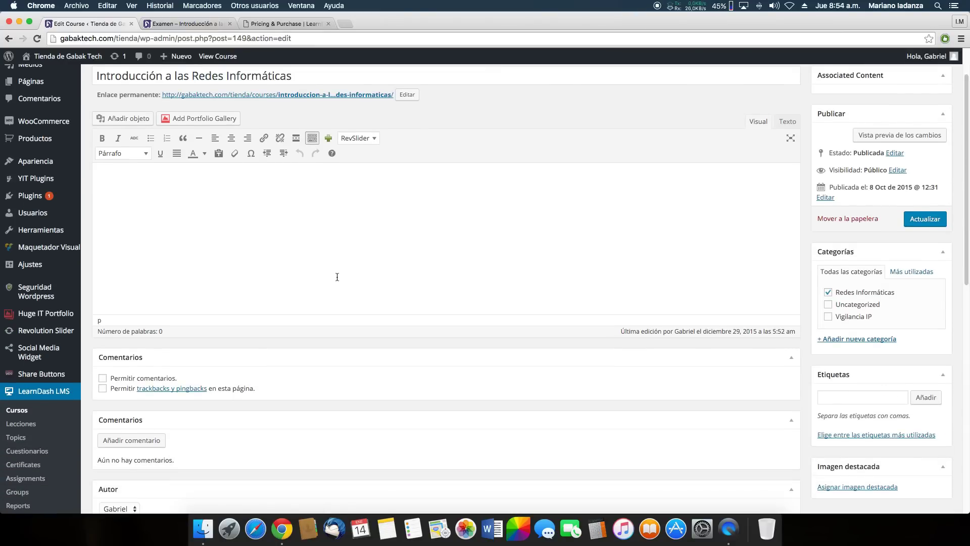
scroll(337, 279, "down", 2)
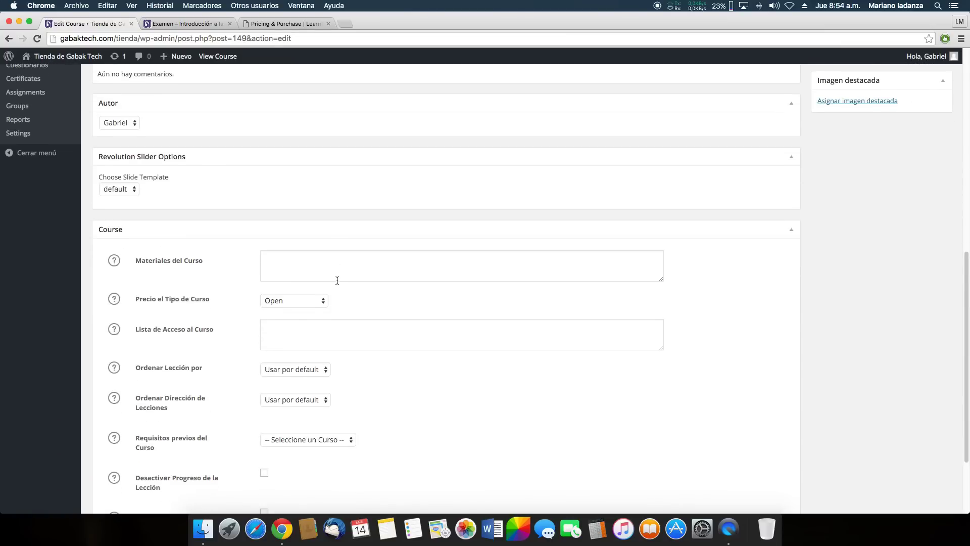
scroll(672, 287, "down", 1)
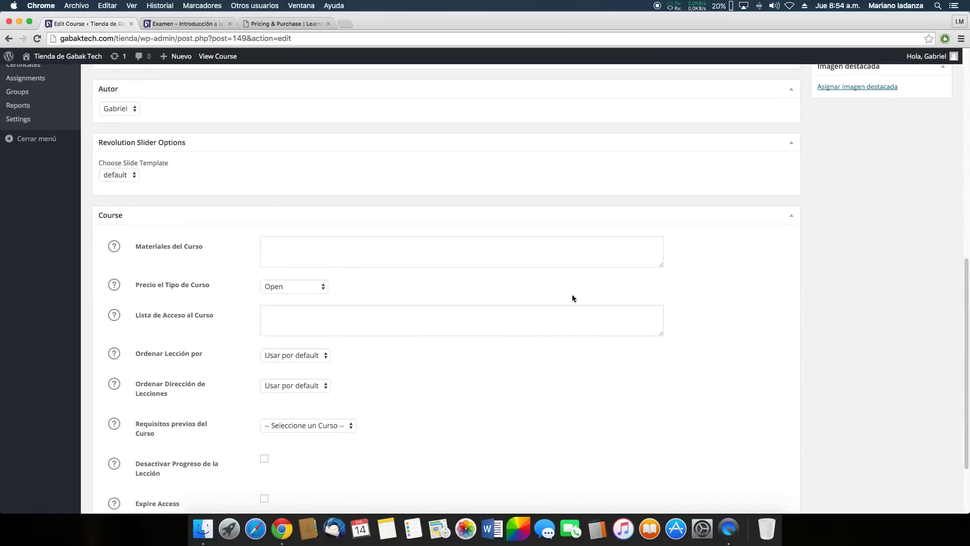
left_click(283, 251)
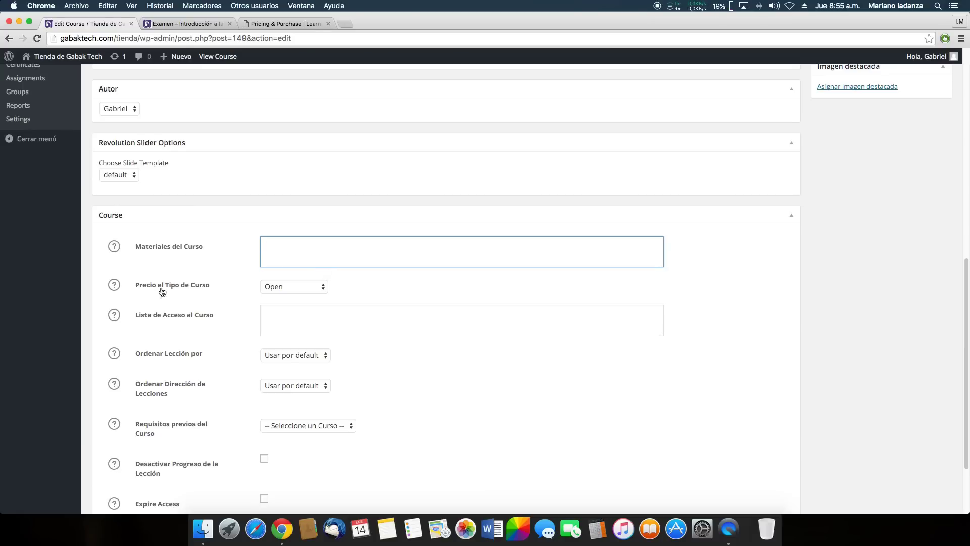
left_click(320, 286)
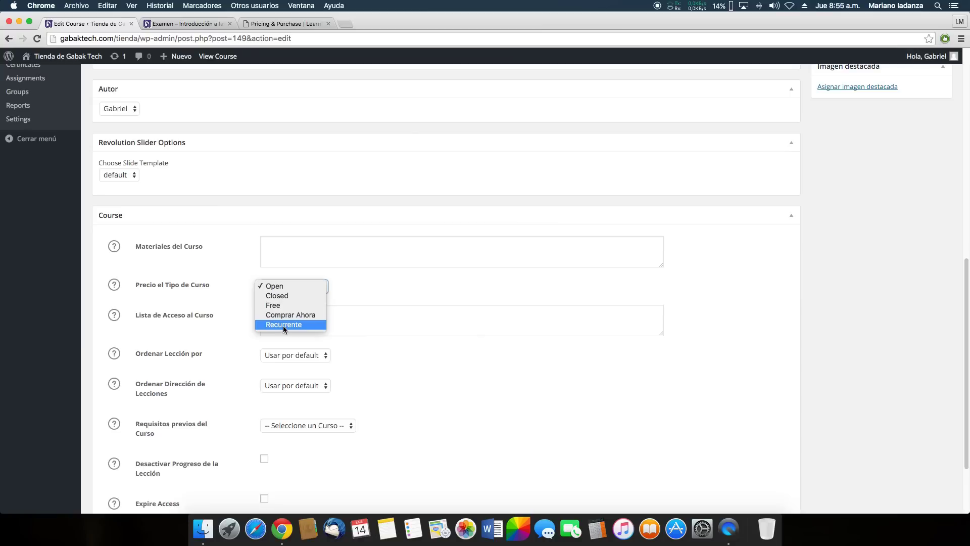
left_click(390, 295)
left_click(279, 308)
left_click(114, 315)
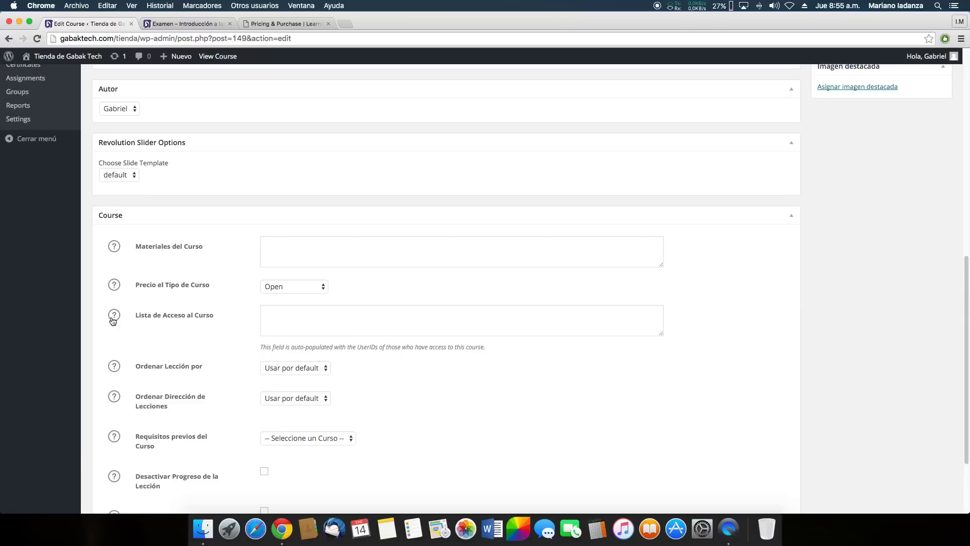
left_click(344, 323)
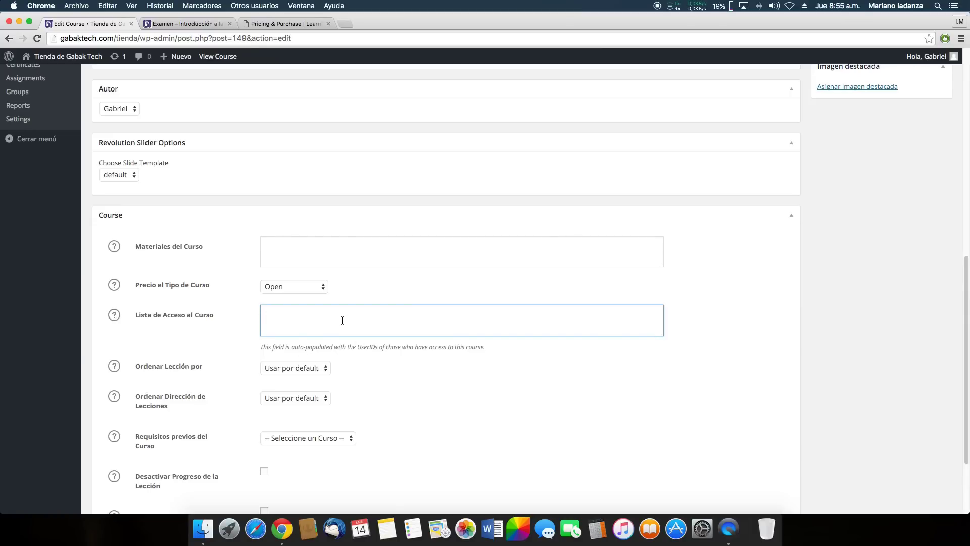
left_click(188, 24)
left_click(114, 24)
scroll(378, 320, "down", 1)
scroll(378, 321, "down", 2)
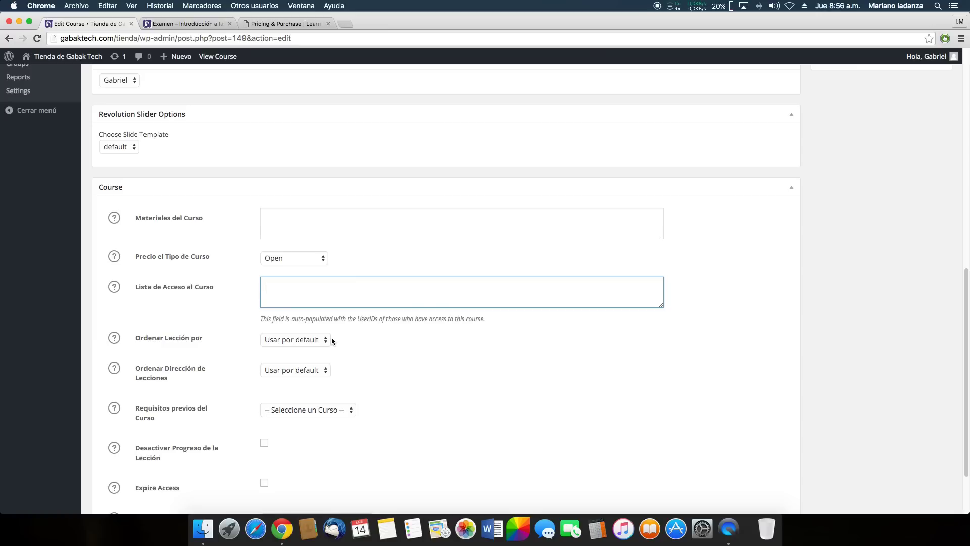
scroll(390, 318, "down", 2)
left_click(326, 297)
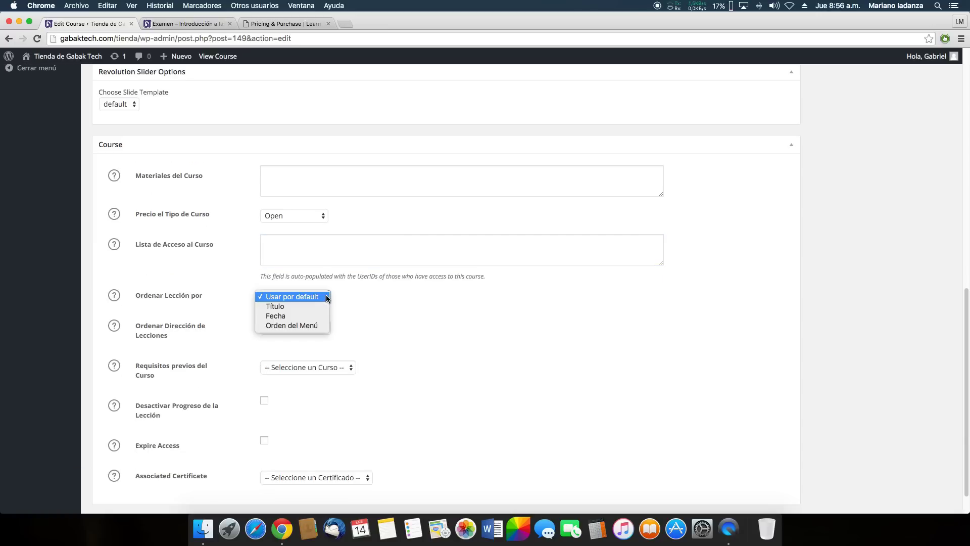
left_click(372, 323)
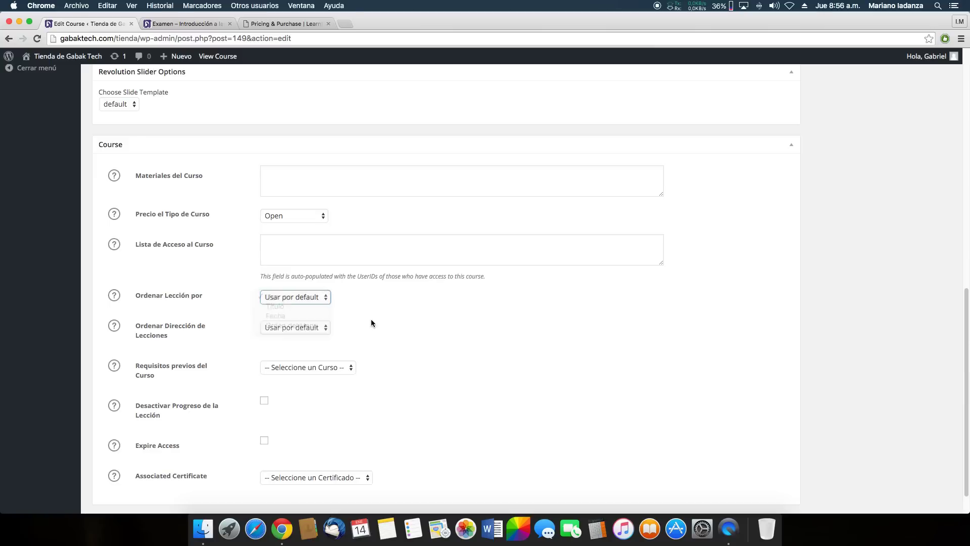
left_click(271, 327)
left_click(268, 329)
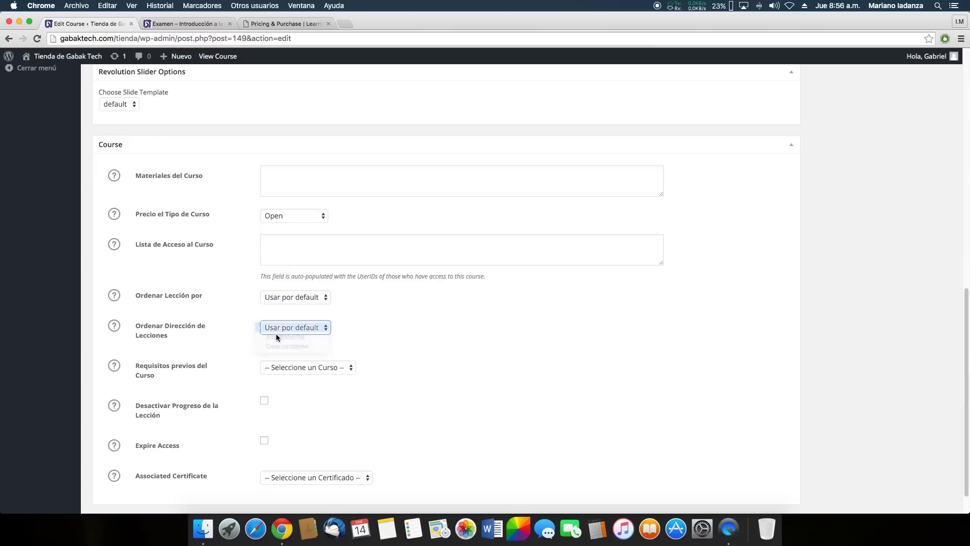
scroll(322, 335, "down", 2)
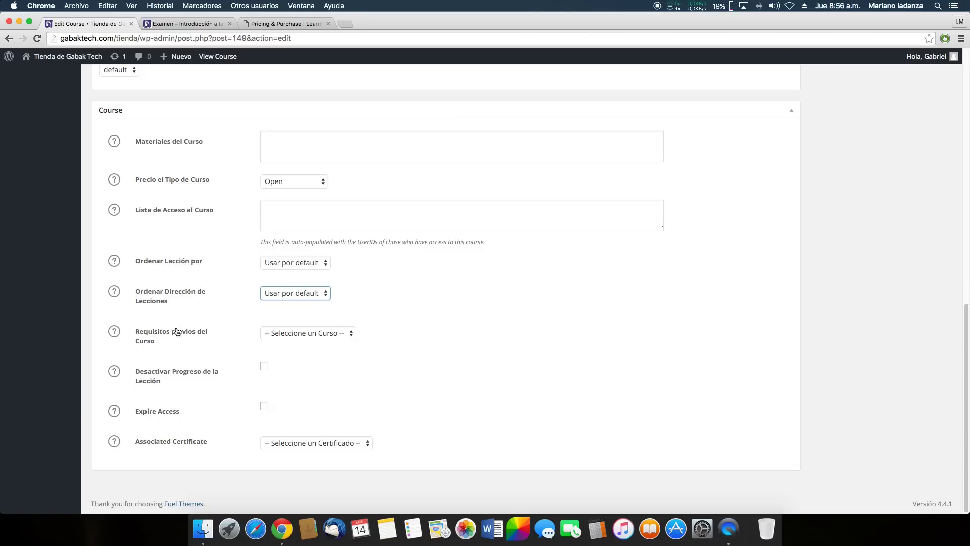
left_click(115, 332)
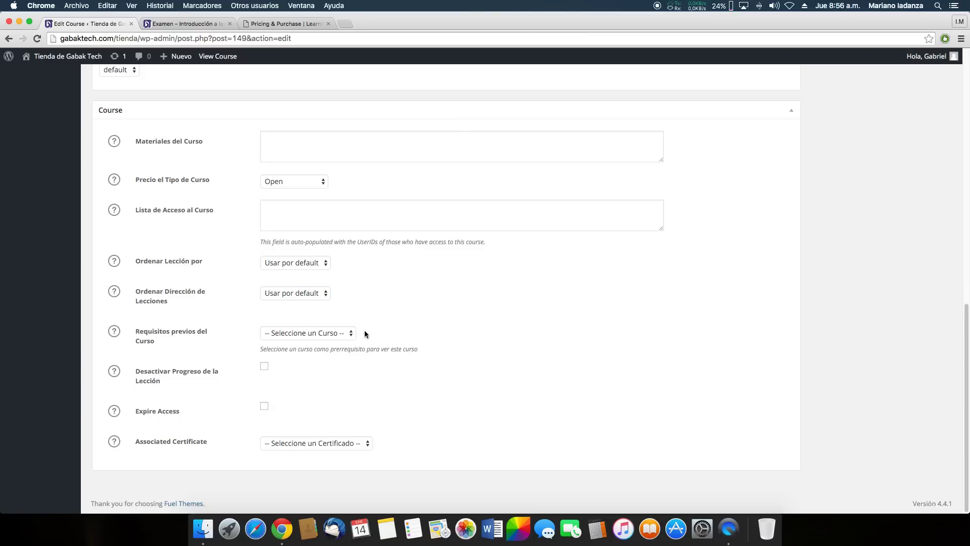
scroll(365, 333, "up", 20)
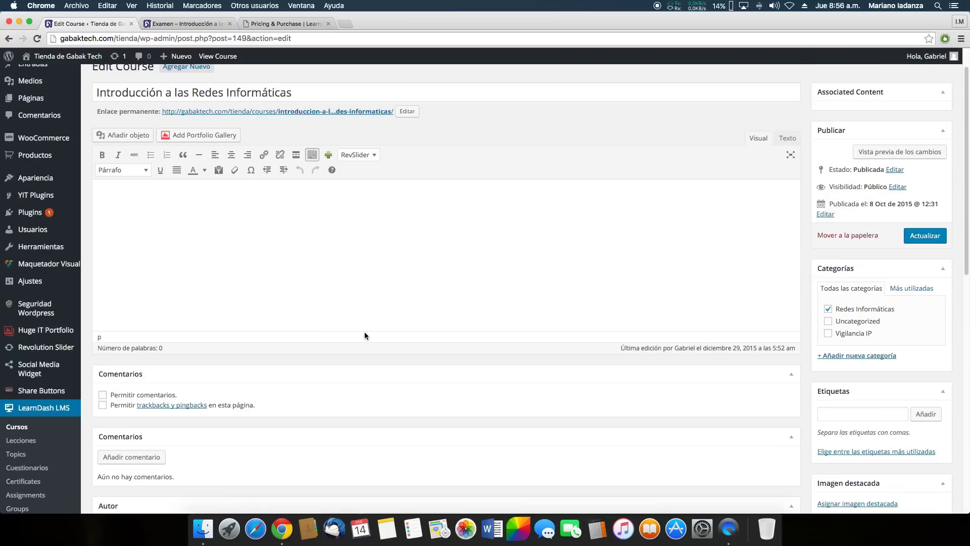
scroll(331, 214, "down", 20)
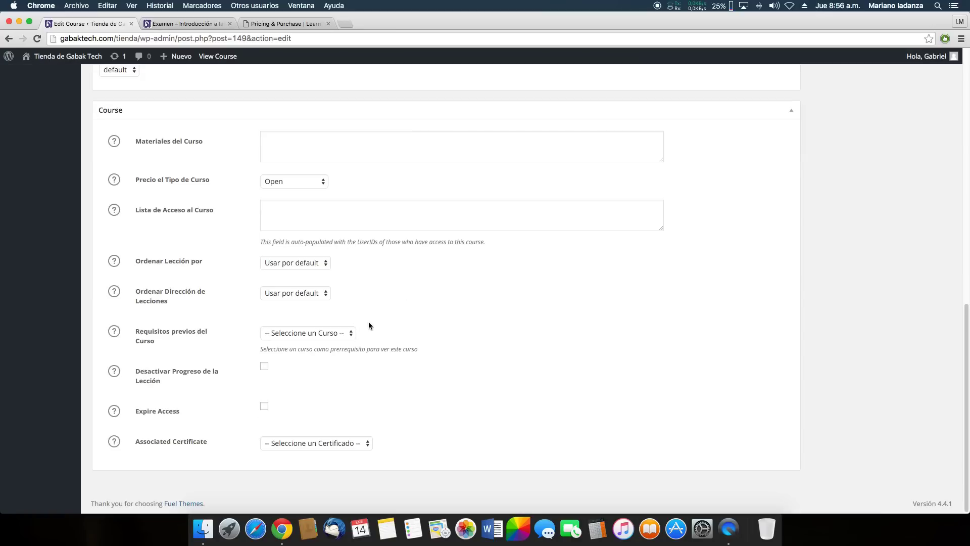
left_click(341, 333)
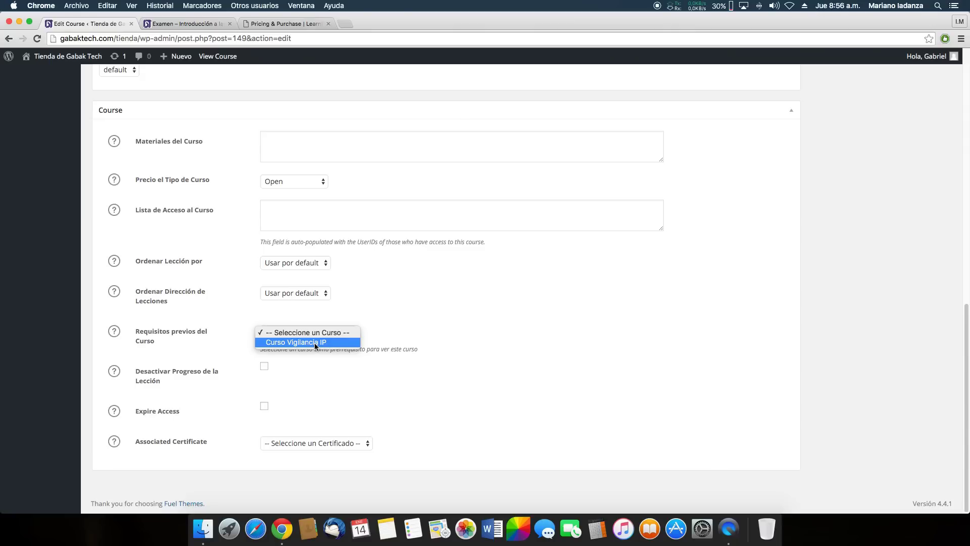
left_click(430, 340)
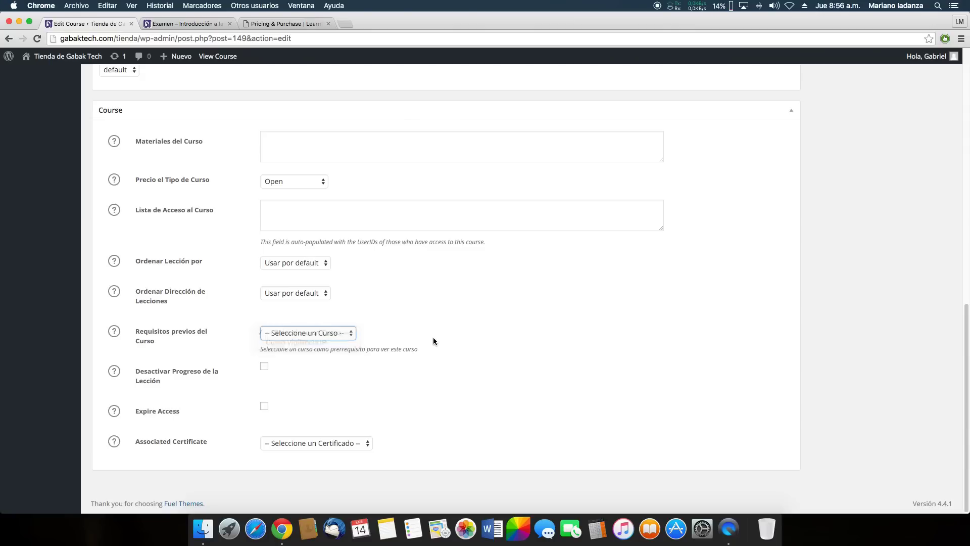
left_click(345, 334)
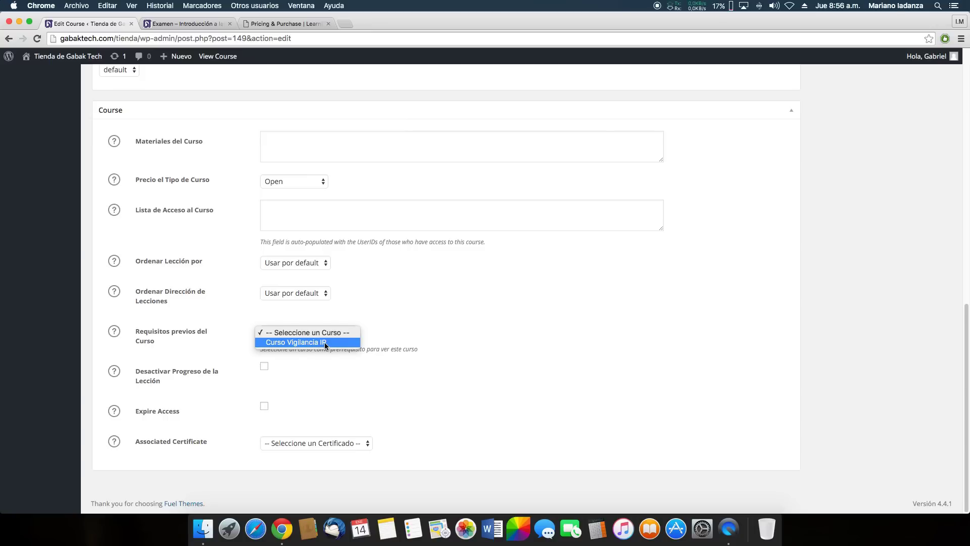
left_click(434, 342)
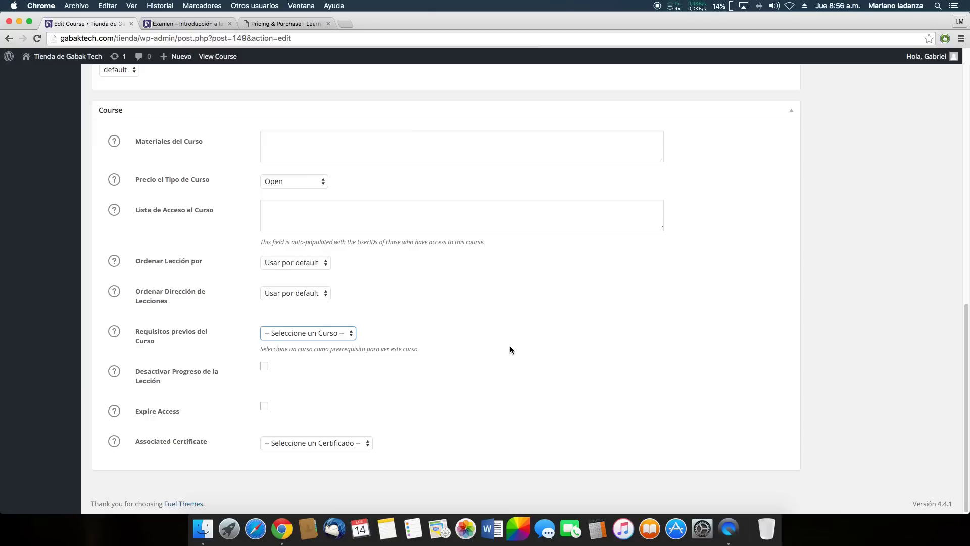
left_click(343, 334)
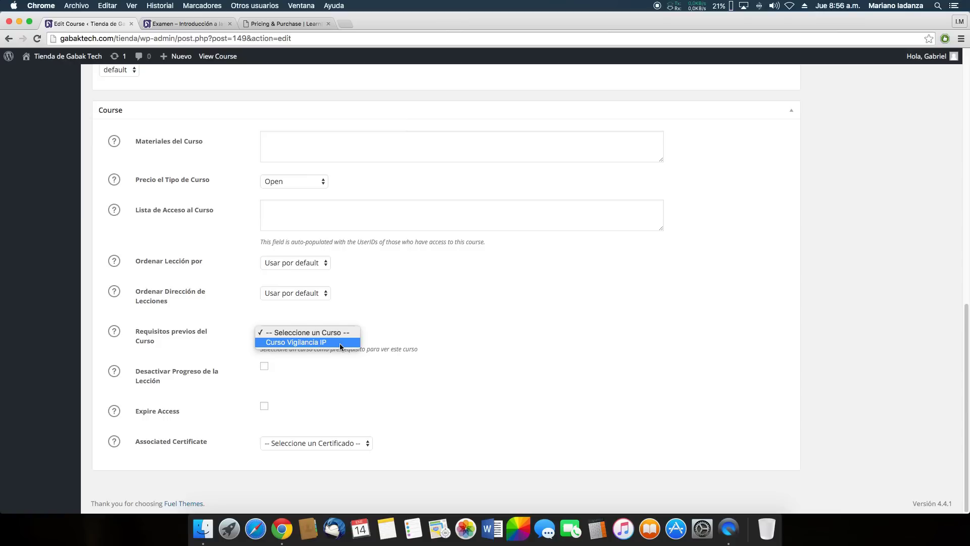
left_click(407, 312)
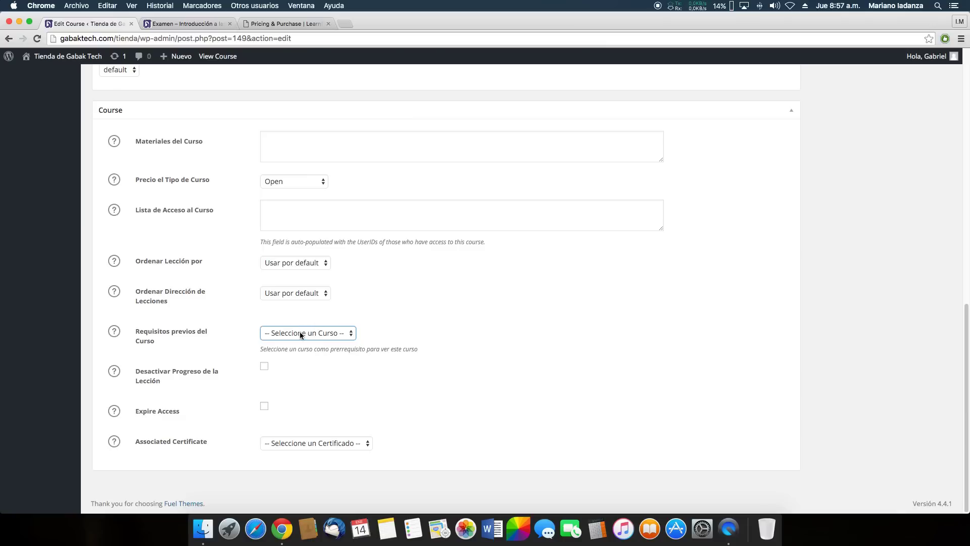
left_click(114, 373)
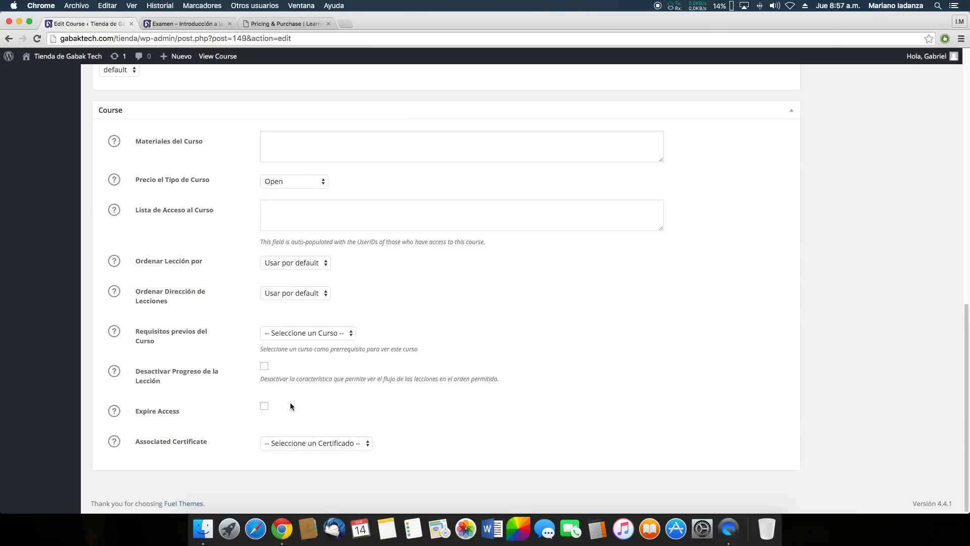
left_click(365, 443)
left_click(252, 425)
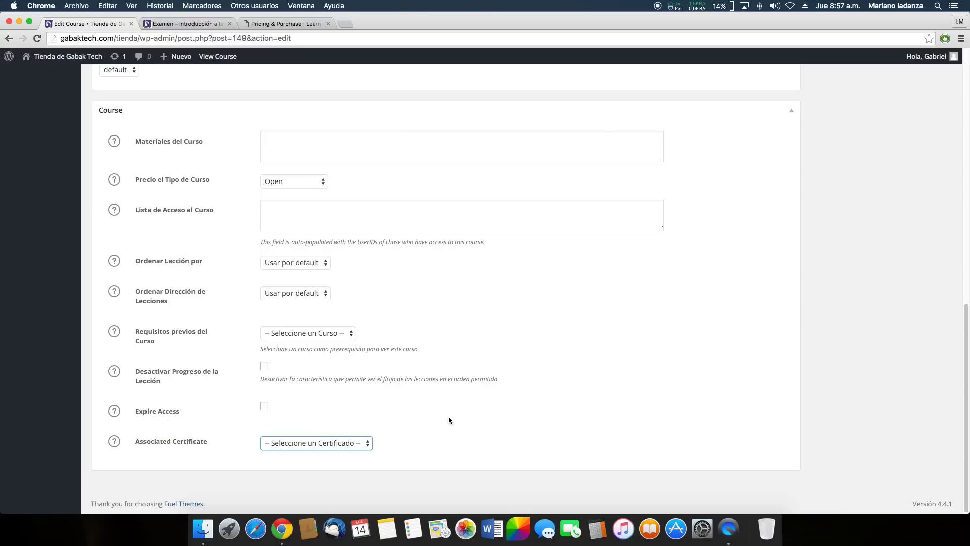
scroll(450, 395, "up", 15)
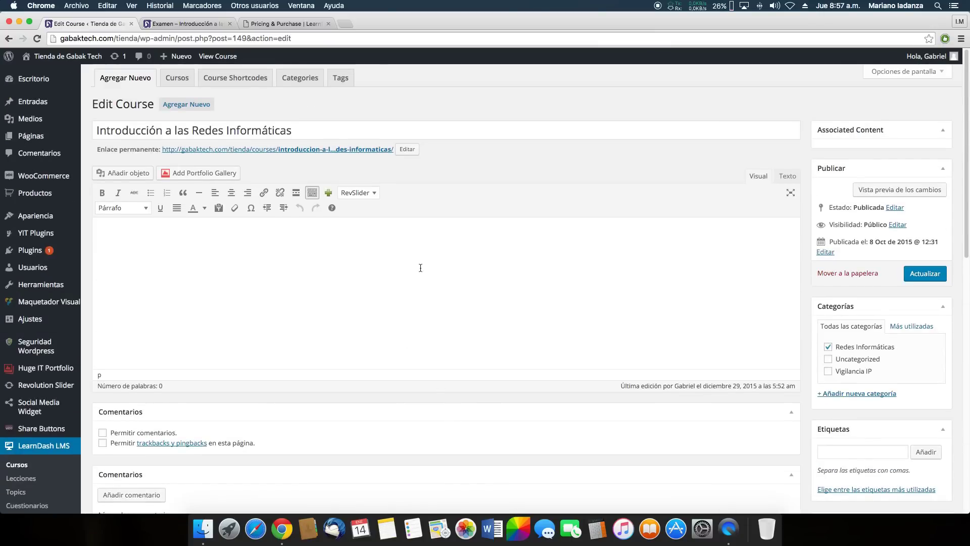
Go back to the LearnDash Cursos list with Curso Vigilancia IP and Introducción a las Redes Informáticas
left_click(176, 82)
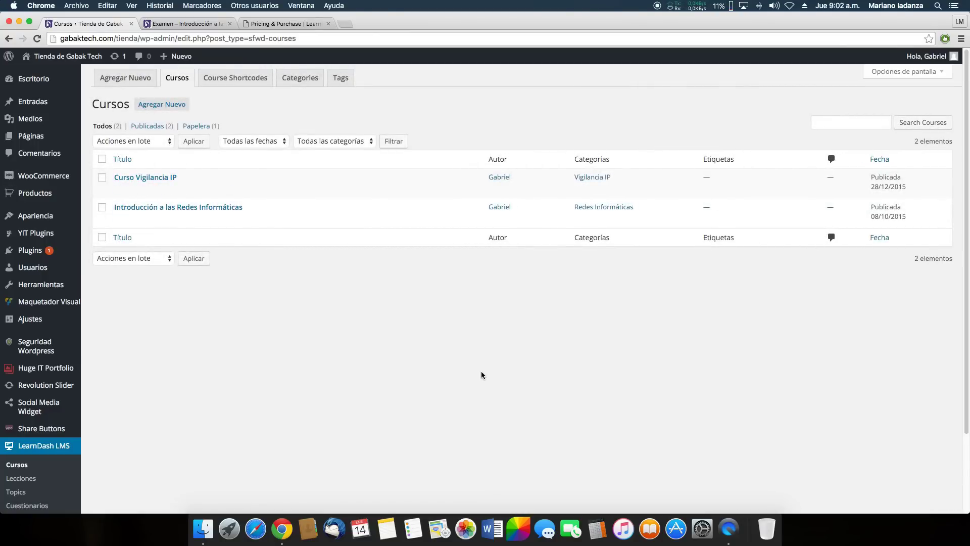
scroll(341, 344, "down", 4)
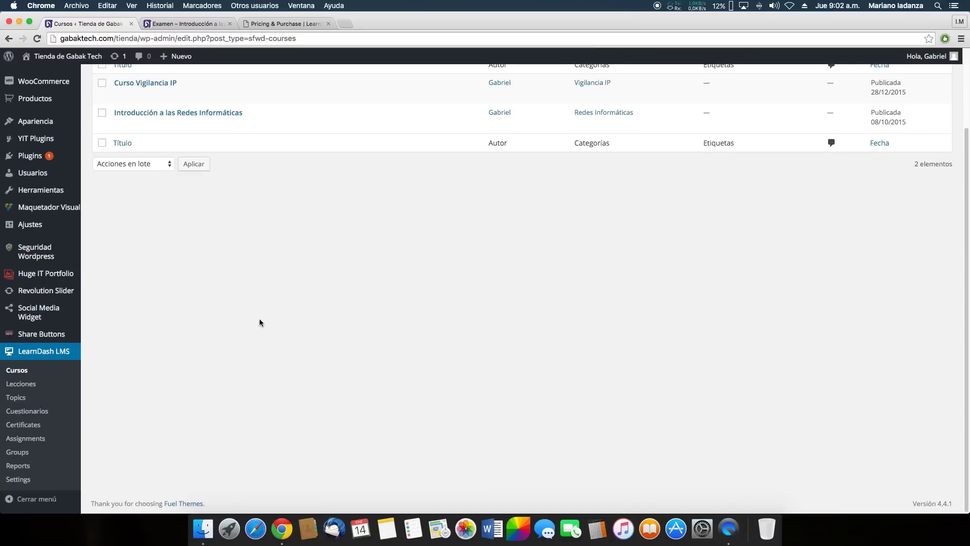
scroll(254, 320, "up", 1)
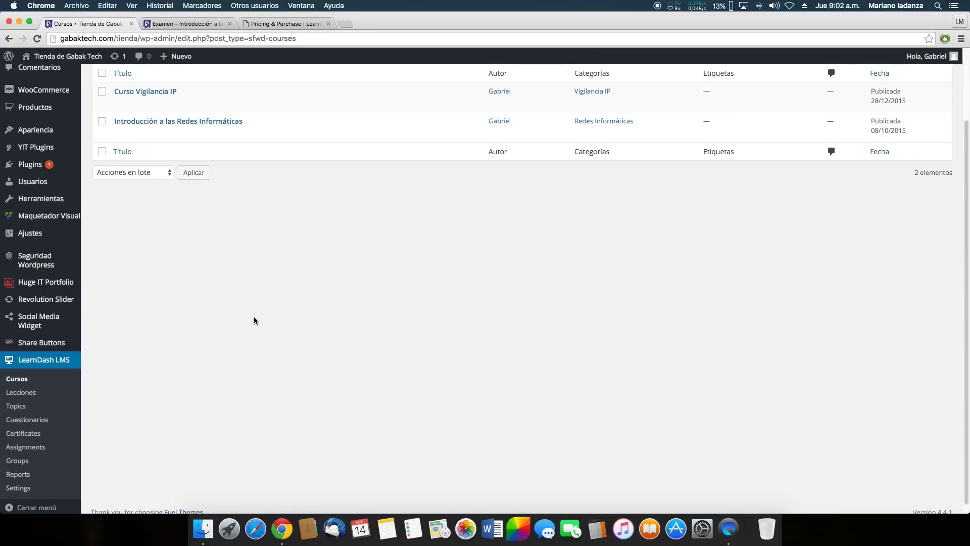
scroll(135, 320, "up", 1)
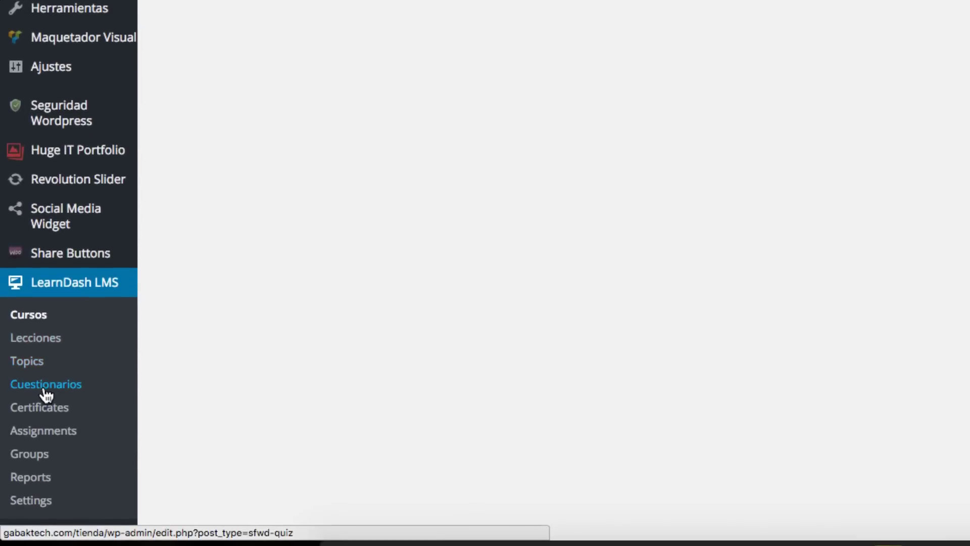
Edit the Examen – Introducción a las Redes Informáticas (Parte 1) quiz from the Cuestionarios list
left_click(44, 386)
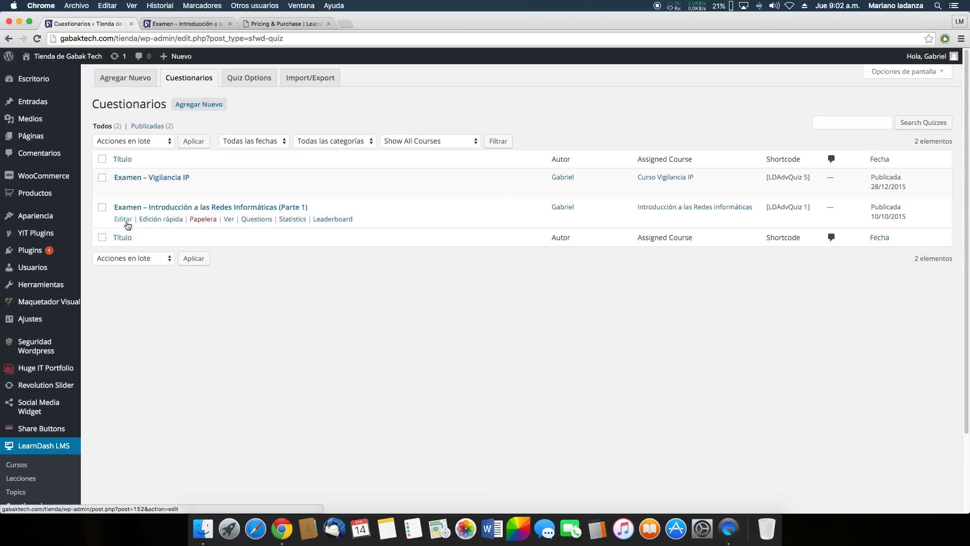
left_click(126, 222)
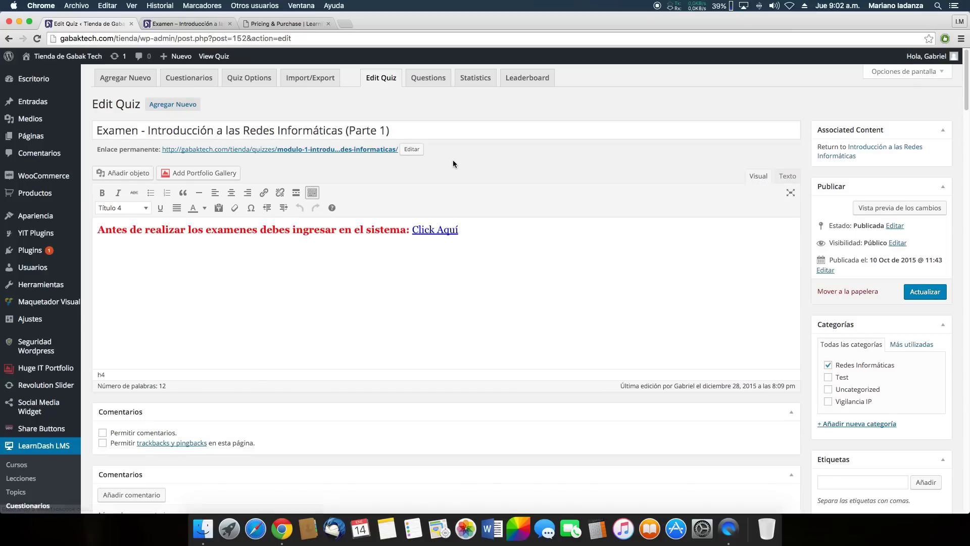
Inspect the red login-notice heading in the quiz editor, then switch to the live quiz tab
left_click(474, 232)
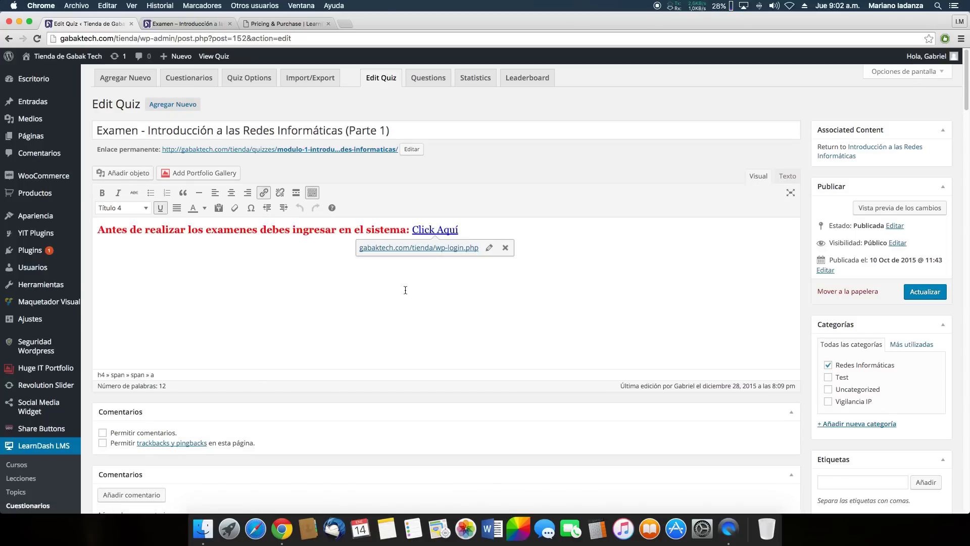
left_click_drag(104, 232, 159, 231)
left_click(159, 232)
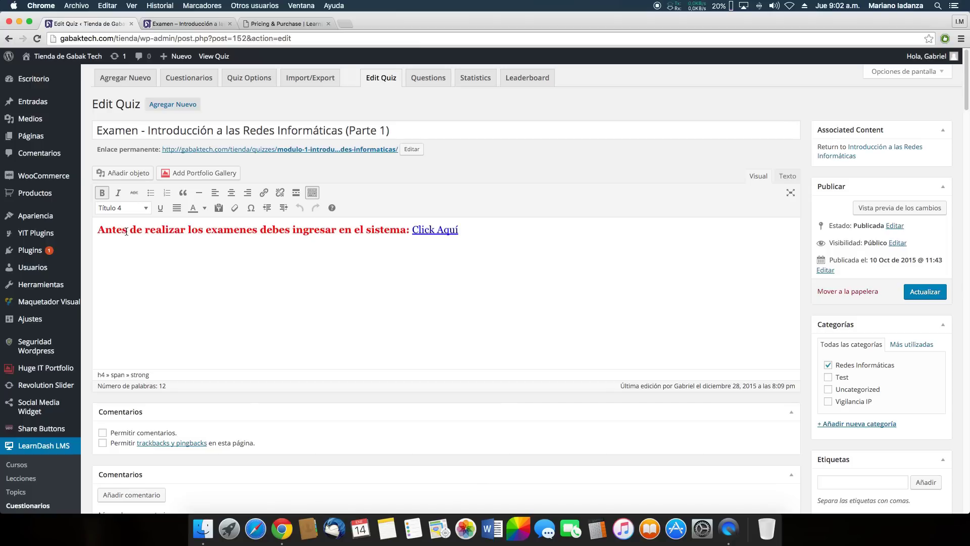
left_click_drag(95, 232, 271, 232)
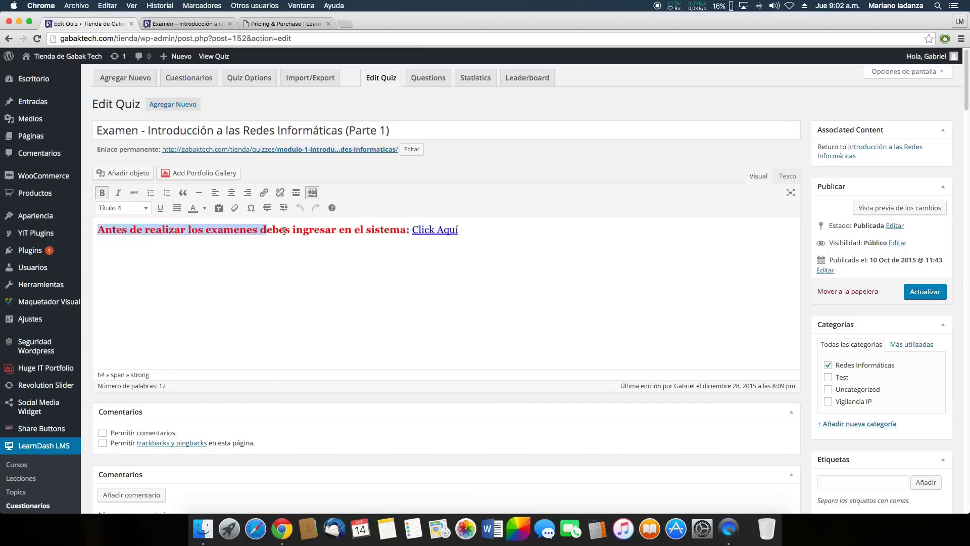
left_click(285, 231)
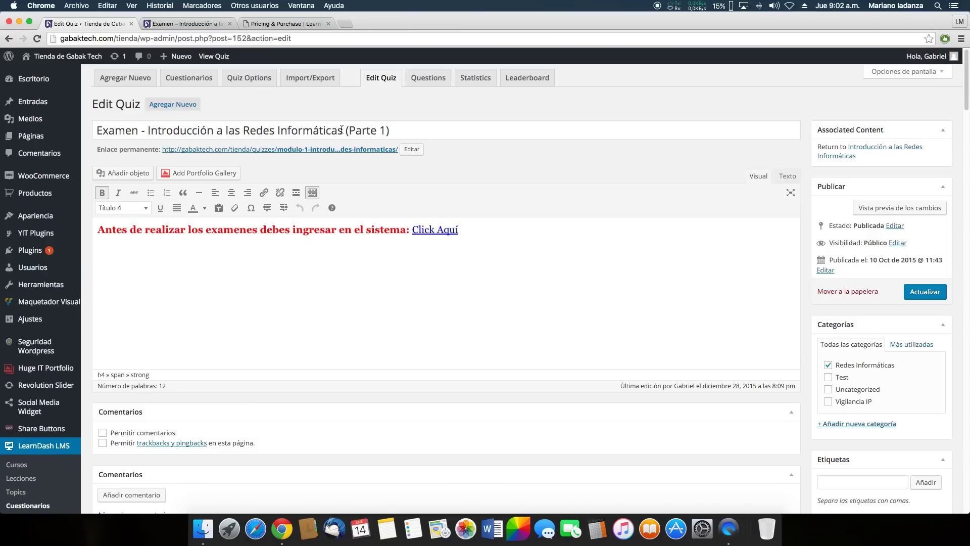
left_click(197, 26)
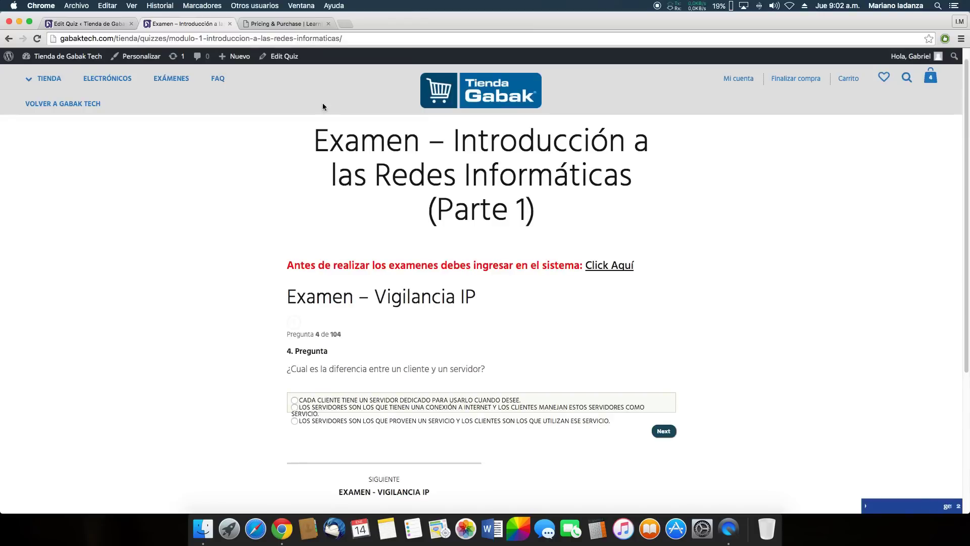
Select the red login notice on the live quiz page, then return to the Edit Quiz tab
scroll(299, 272, "up", 1)
left_click_drag(290, 282, 537, 280)
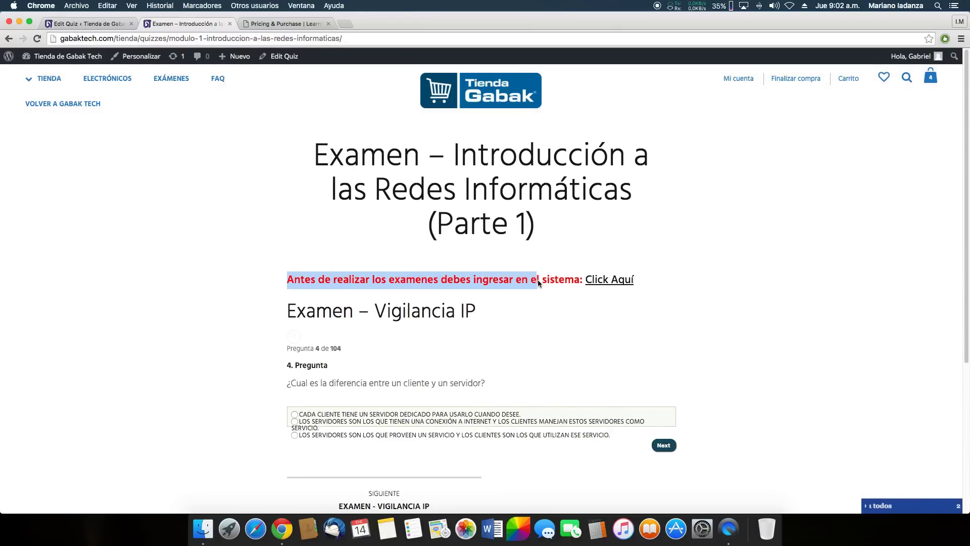
left_click(717, 320)
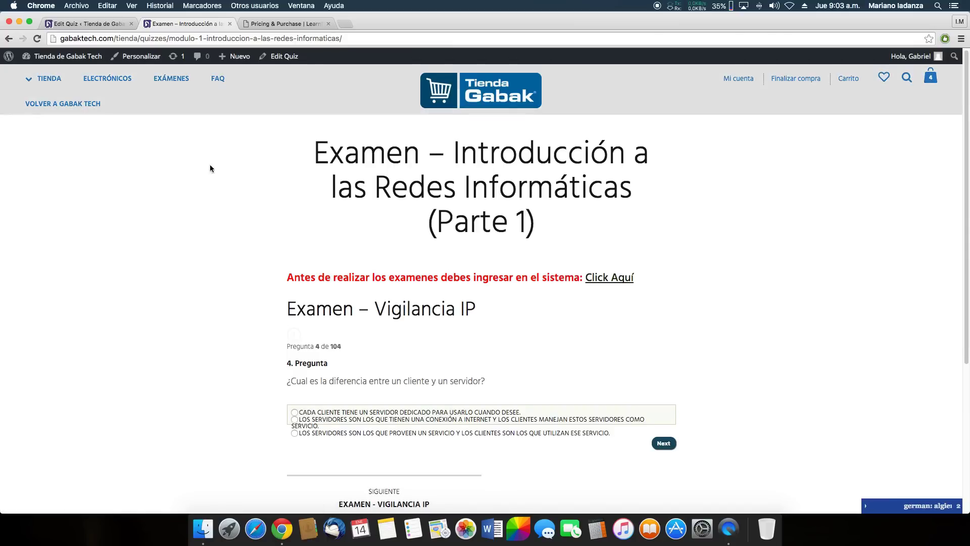
left_click(86, 24)
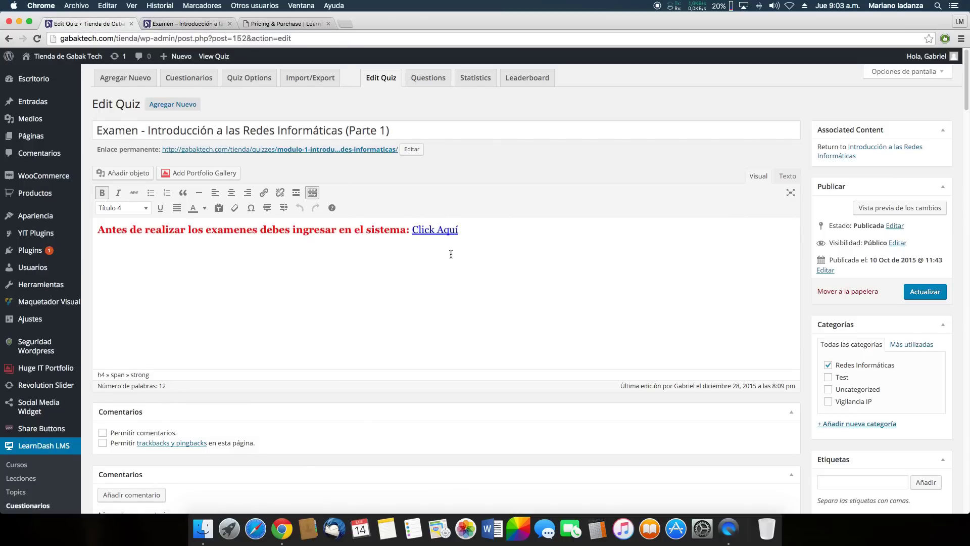
scroll(468, 257, "down", 5)
scroll(468, 257, "down", 10)
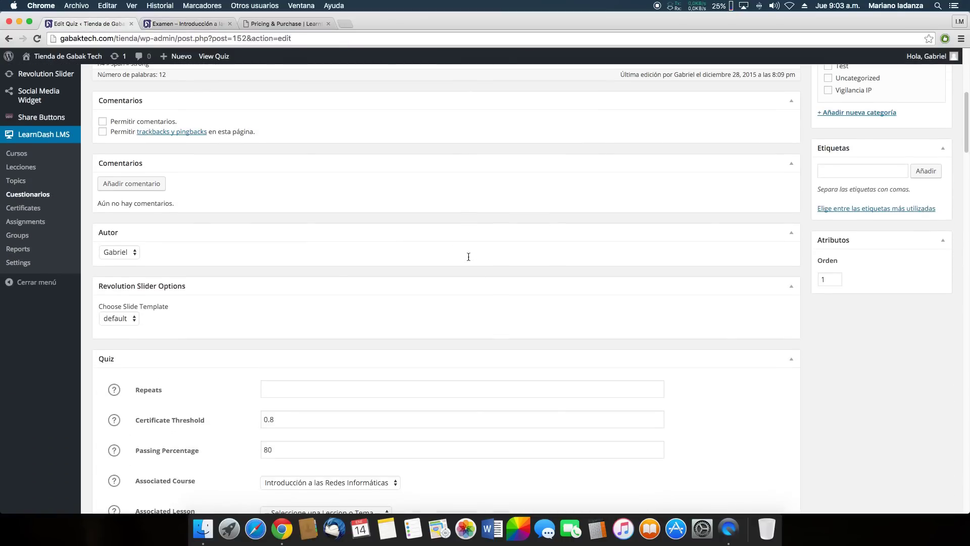
scroll(534, 281, "up", 10)
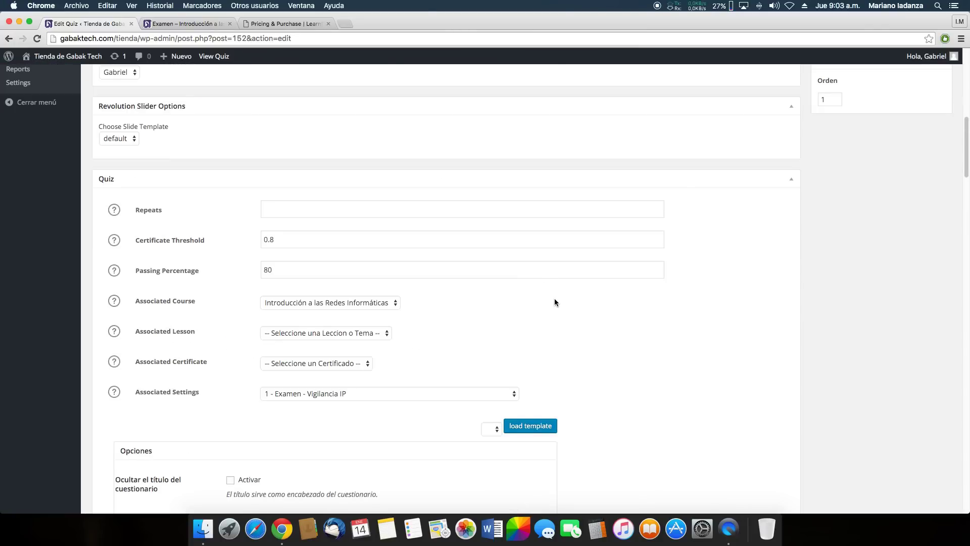
scroll(550, 302, "up", 1)
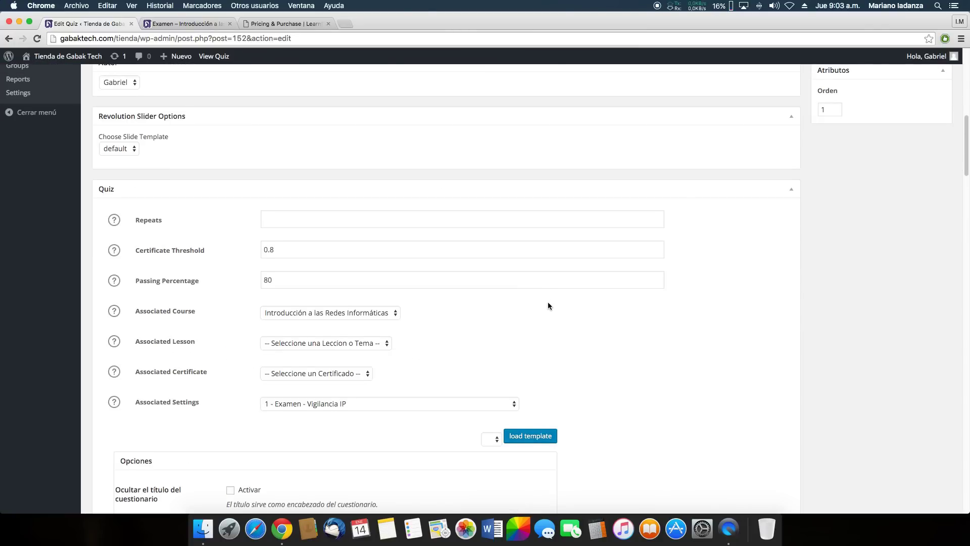
scroll(548, 303, "down", 10)
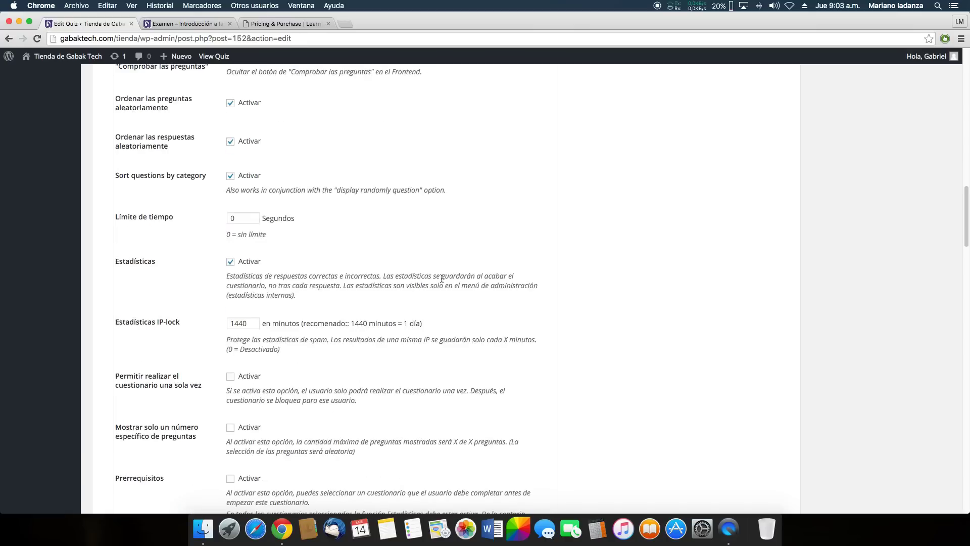
scroll(442, 278, "up", 5)
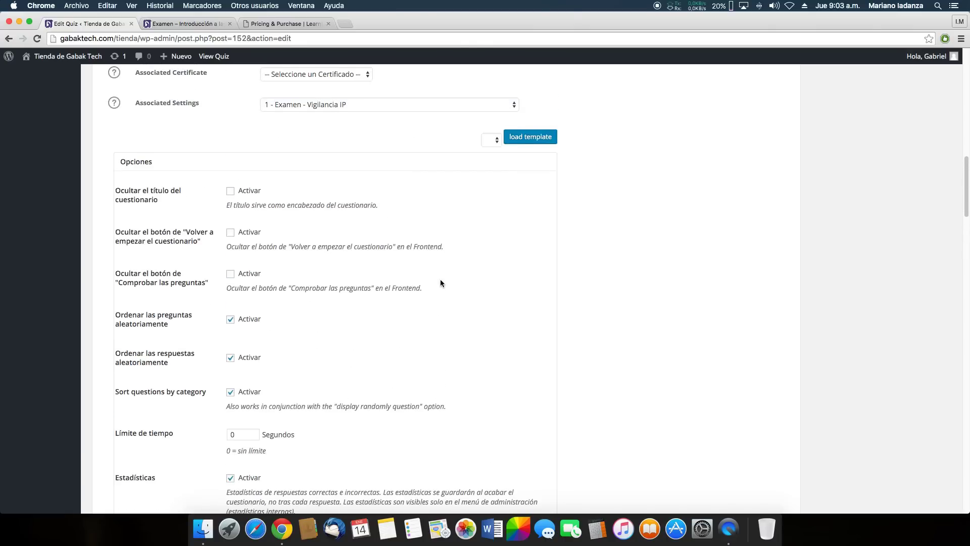
scroll(440, 283, "up", 1)
scroll(351, 267, "up", 5)
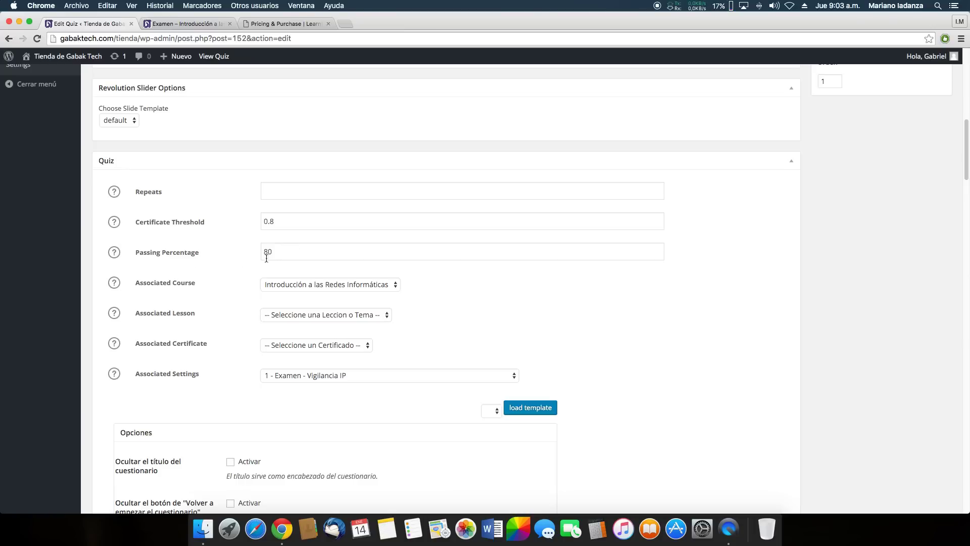
left_click(299, 253)
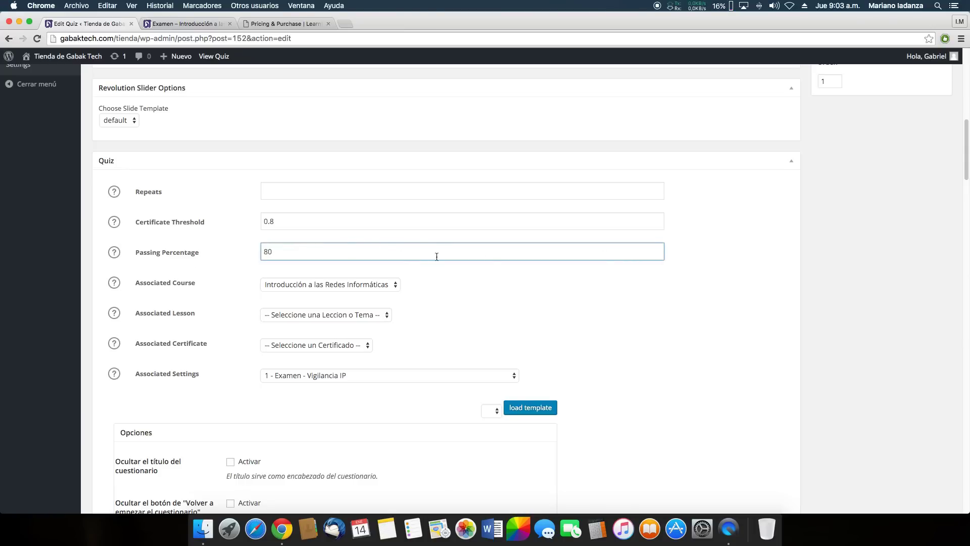
left_click(714, 251)
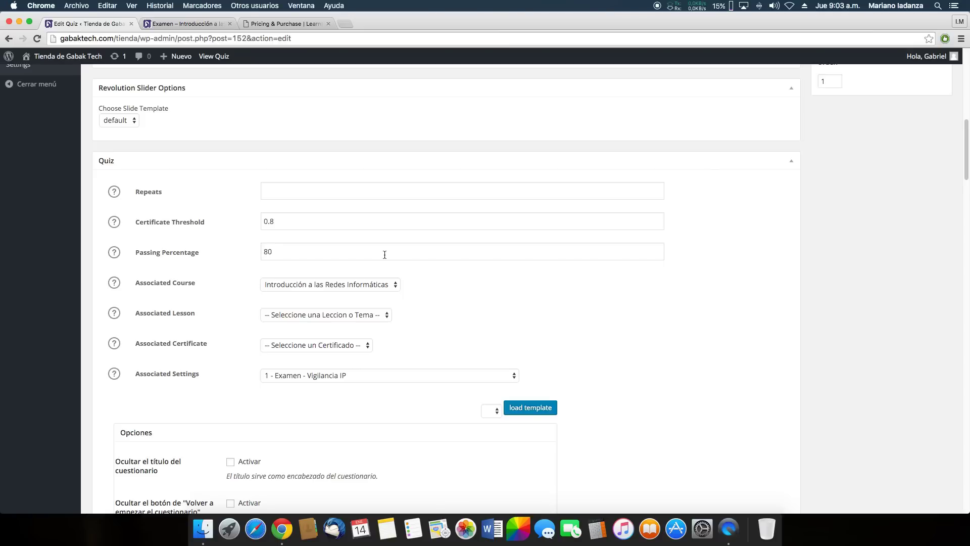
scroll(438, 254, "down", 1)
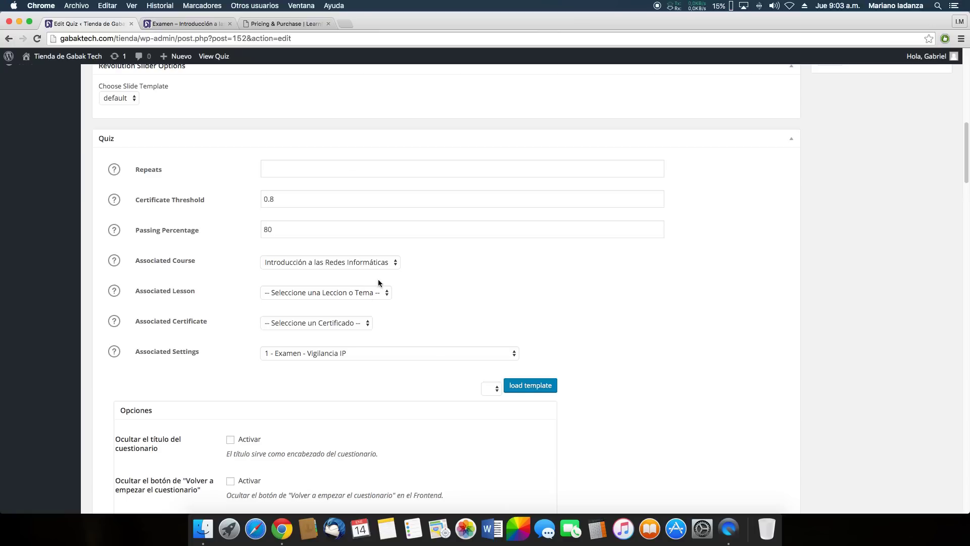
scroll(422, 293, "down", 1)
scroll(388, 280, "down", 1)
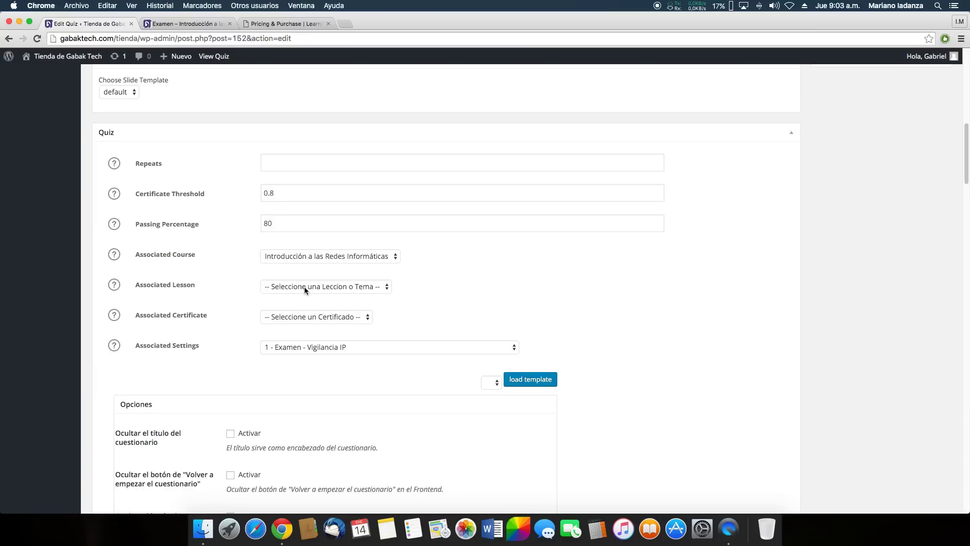
scroll(363, 303, "down", 1)
scroll(362, 316, "down", 3)
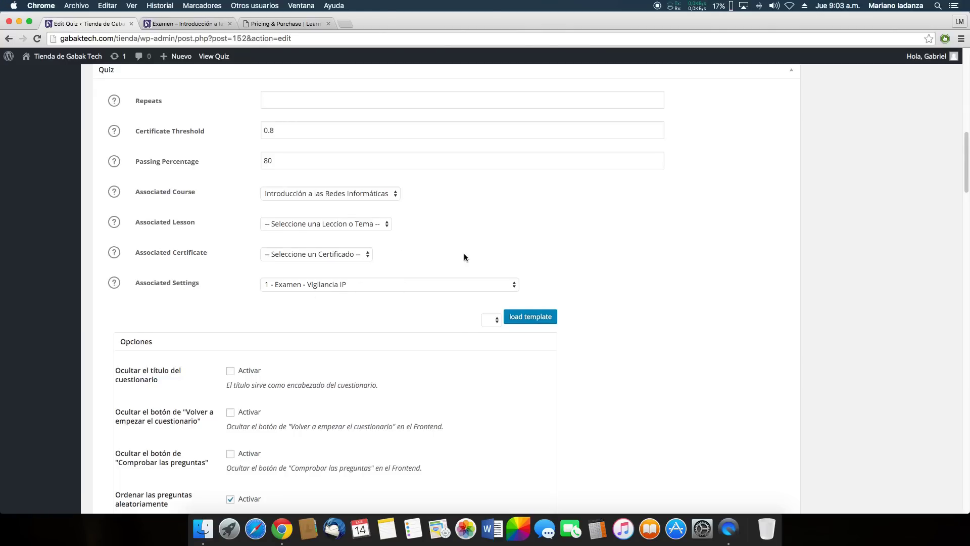
Keep '1 - Examen - Vigilancia IP' as the quiz's Associated Settings
scroll(372, 268, "down", 5)
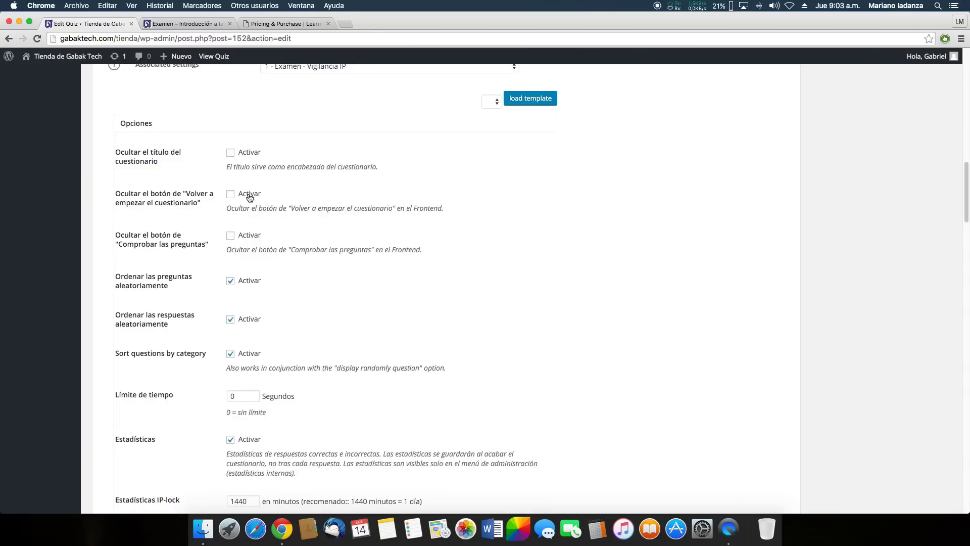
scroll(251, 195, "down", 3)
scroll(249, 230, "down", 20)
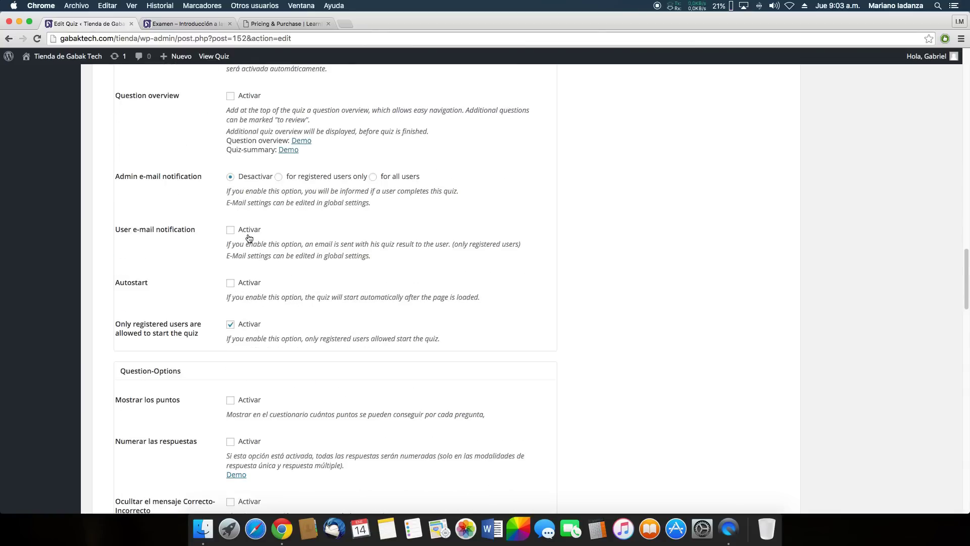
scroll(249, 237, "down", 5)
scroll(251, 241, "up", 20)
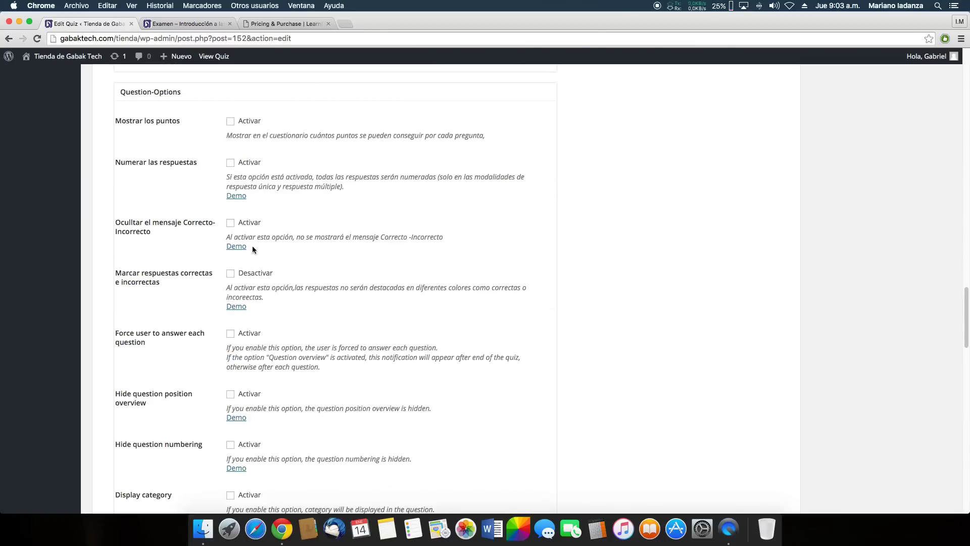
scroll(253, 247, "down", 3)
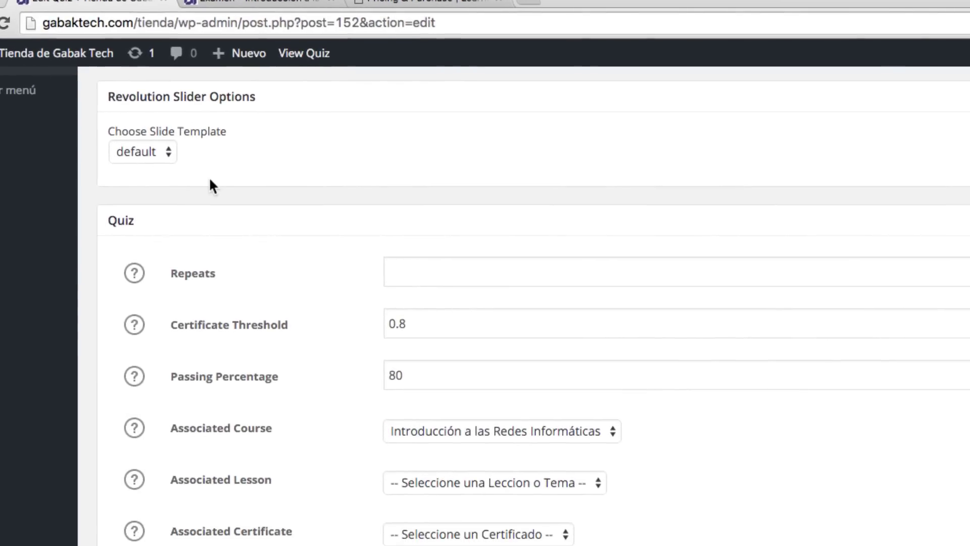
scroll(285, 171, "up", 10)
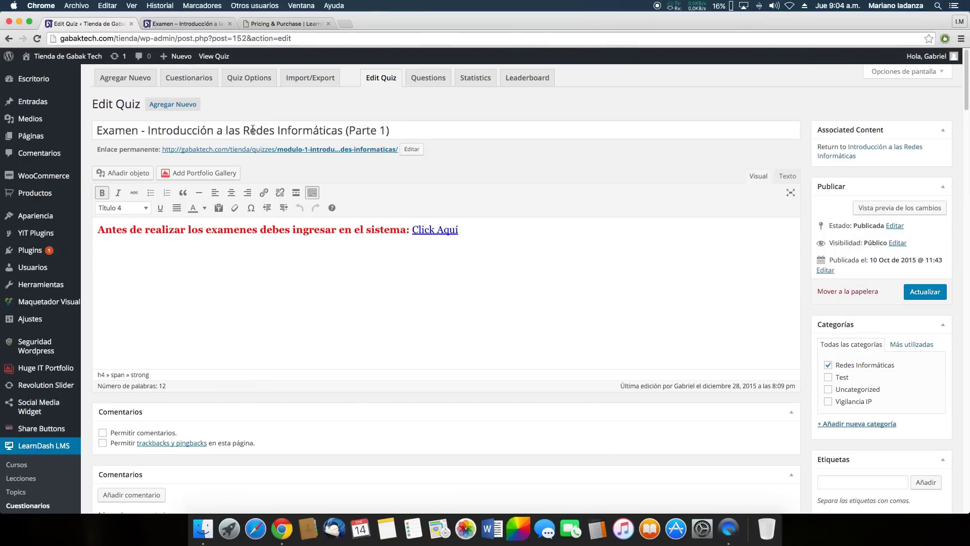
scroll(222, 137, "down", 15)
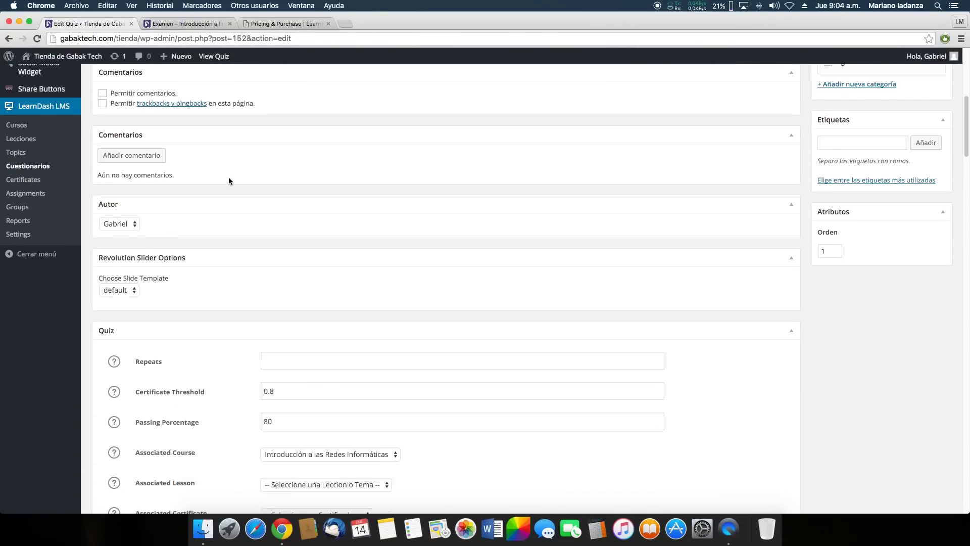
scroll(229, 180, "up", 2)
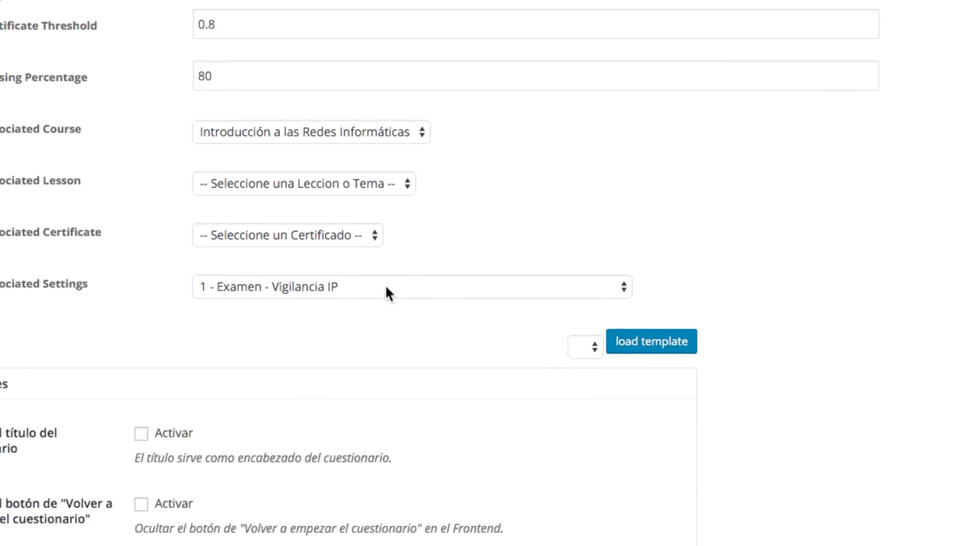
left_click(309, 286)
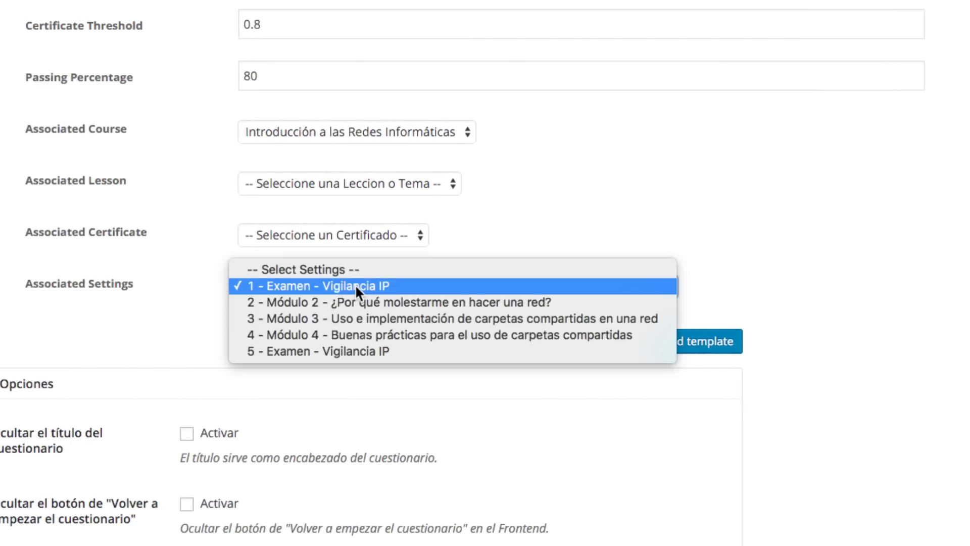
left_click(356, 286)
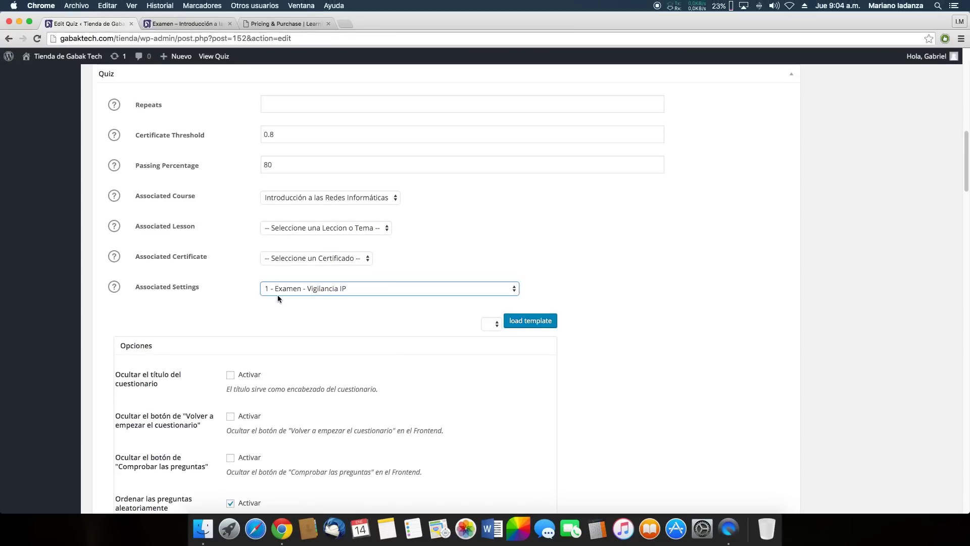
Review the quiz options: random question and answer order, statistics on, no time limit, registered users only
scroll(277, 294, "down", 5)
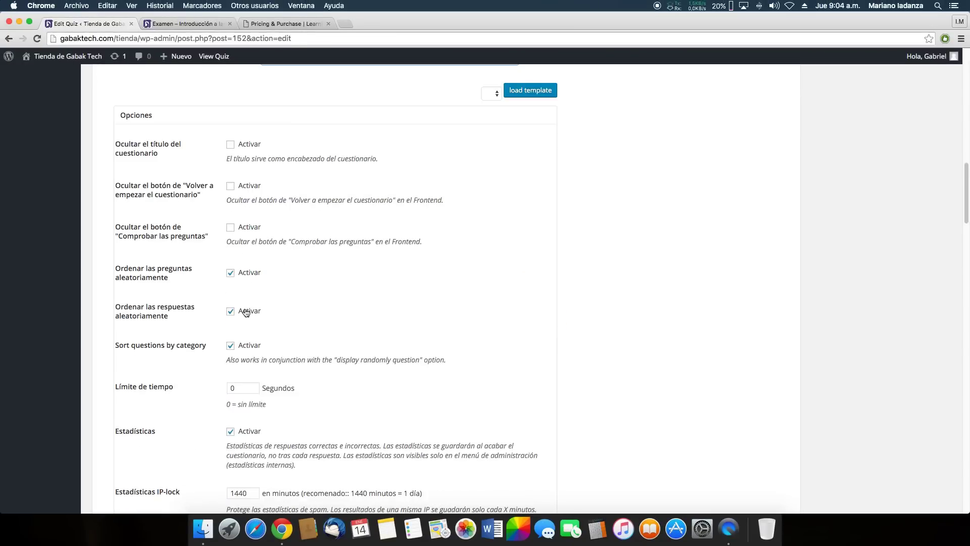
scroll(272, 271, "down", 6)
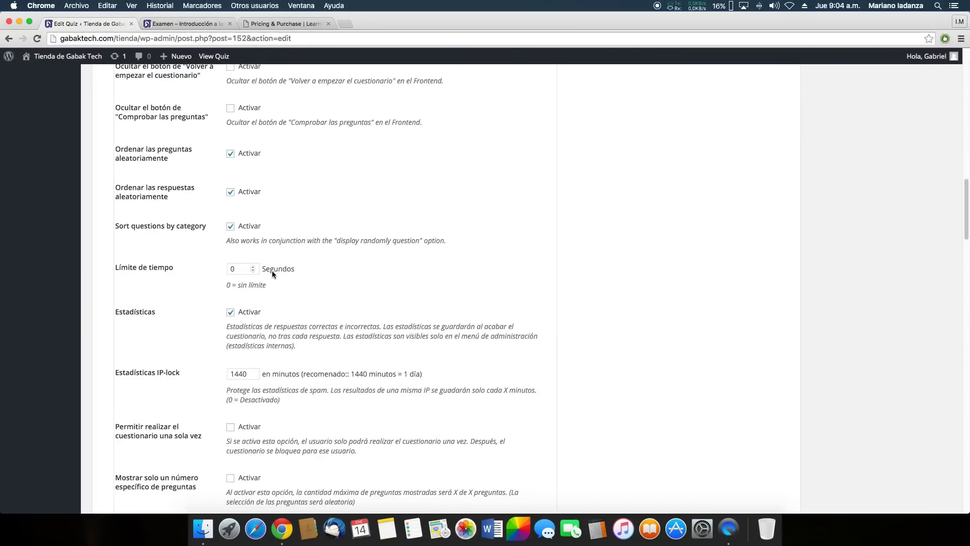
scroll(282, 271, "up", 8)
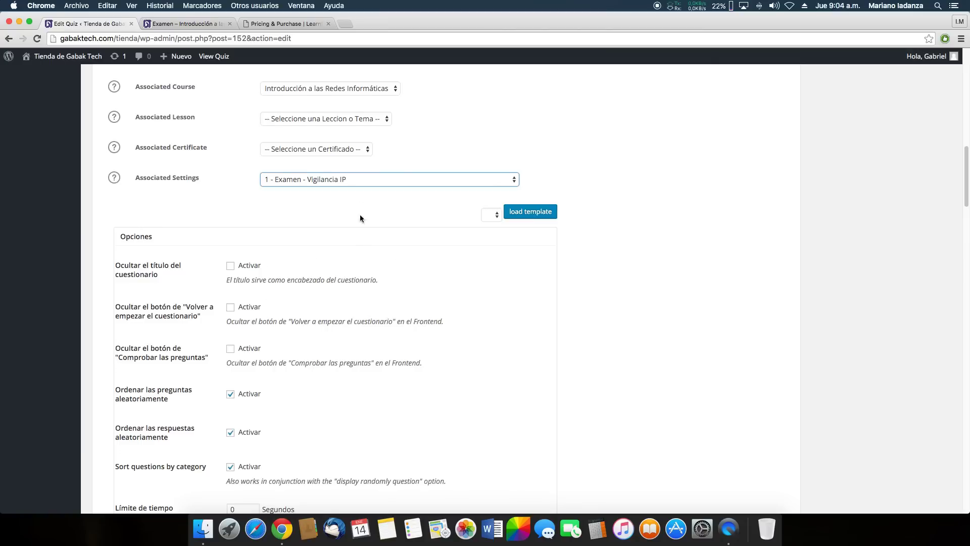
scroll(384, 242, "up", 1)
scroll(468, 296, "down", 3)
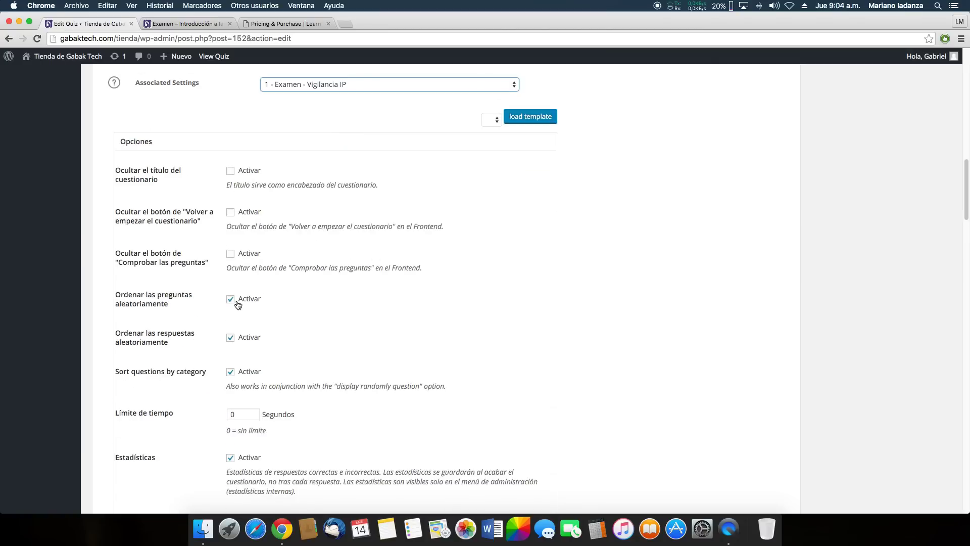
scroll(259, 309, "down", 1)
scroll(259, 310, "down", 2)
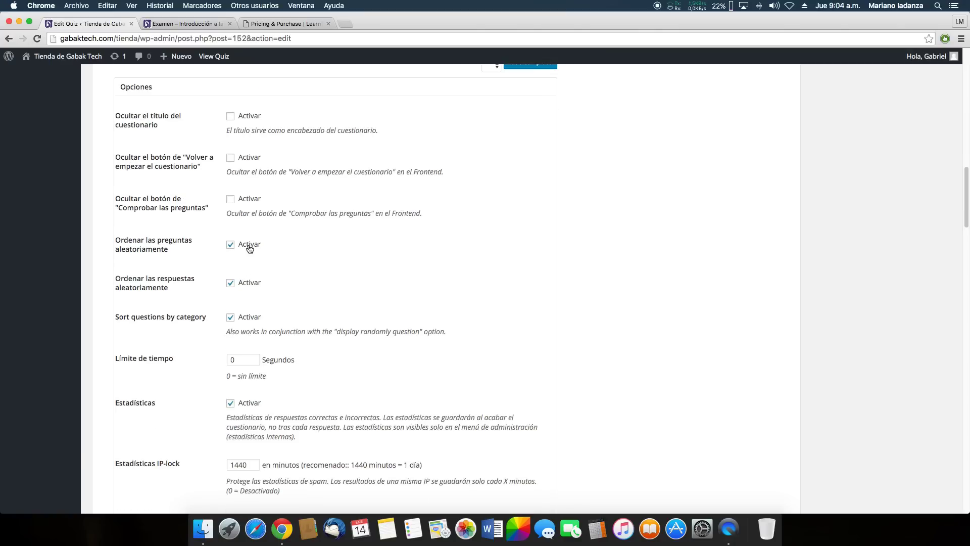
scroll(410, 286, "up", 2)
scroll(410, 287, "up", 5)
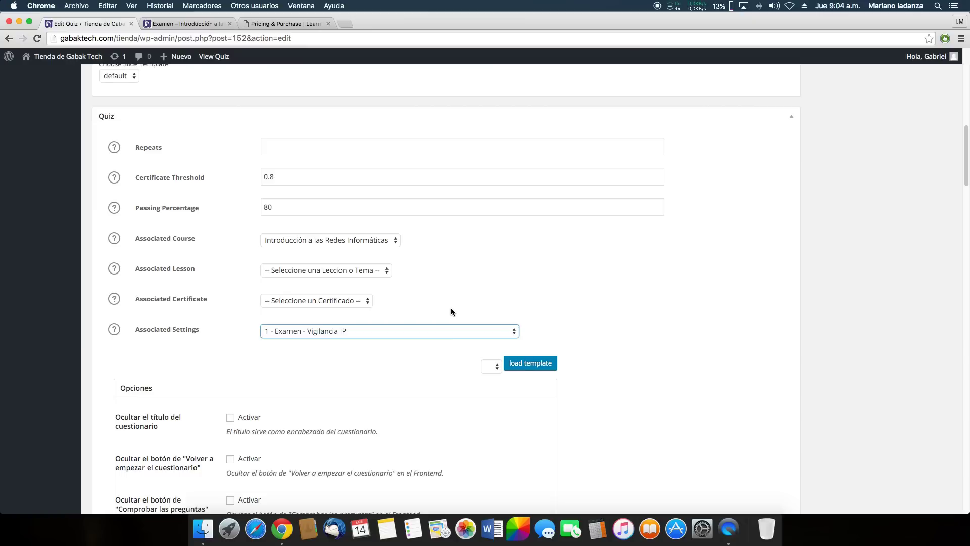
scroll(450, 308, "down", 5)
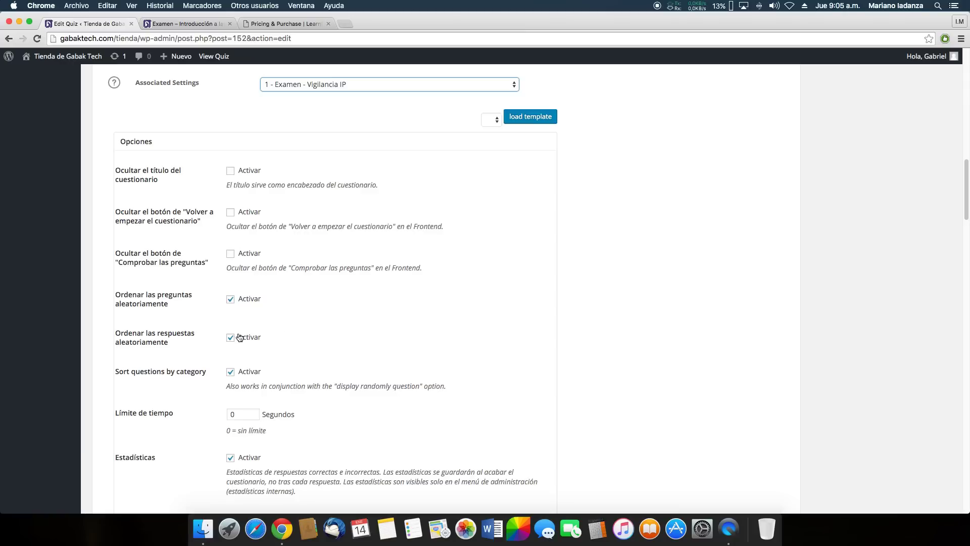
scroll(232, 334, "down", 2)
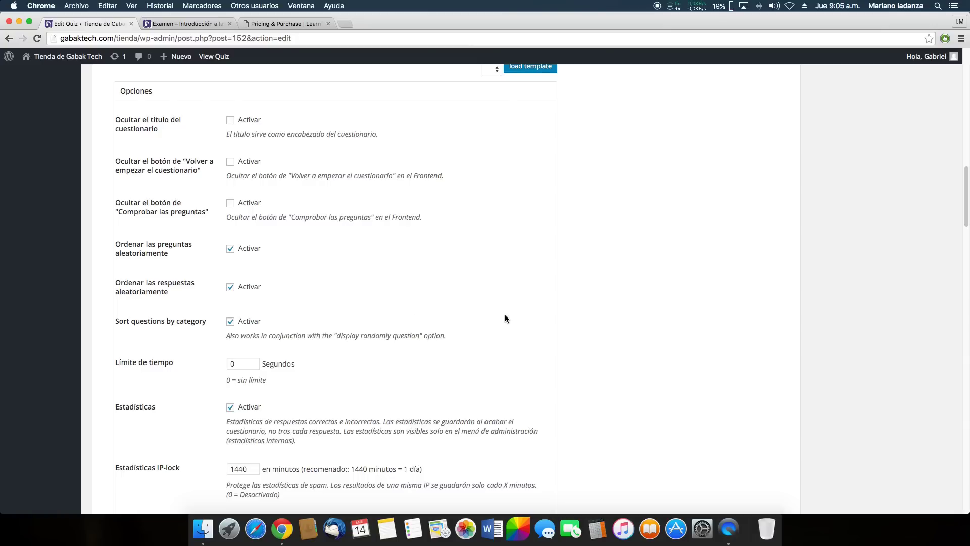
scroll(500, 317, "down", 2)
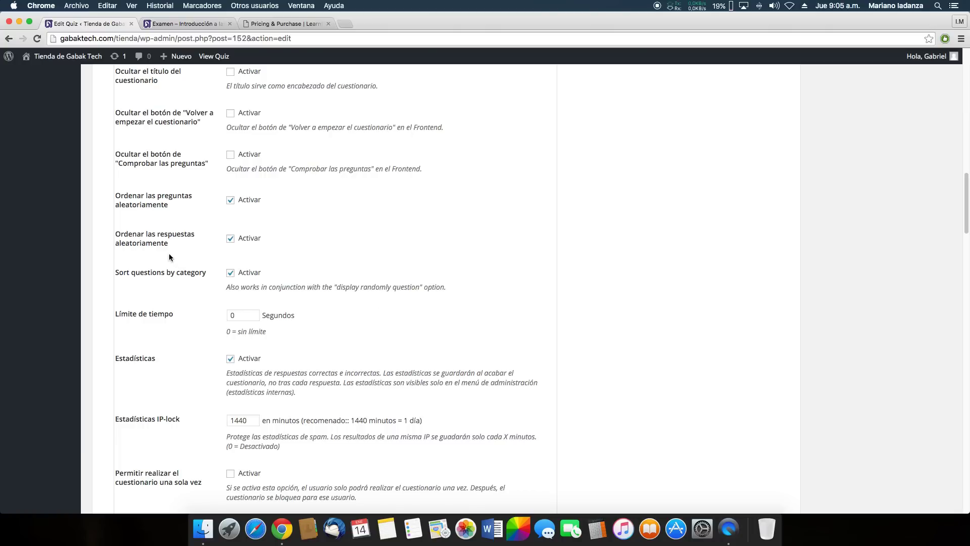
scroll(337, 252, "down", 1)
scroll(499, 275, "down", 2)
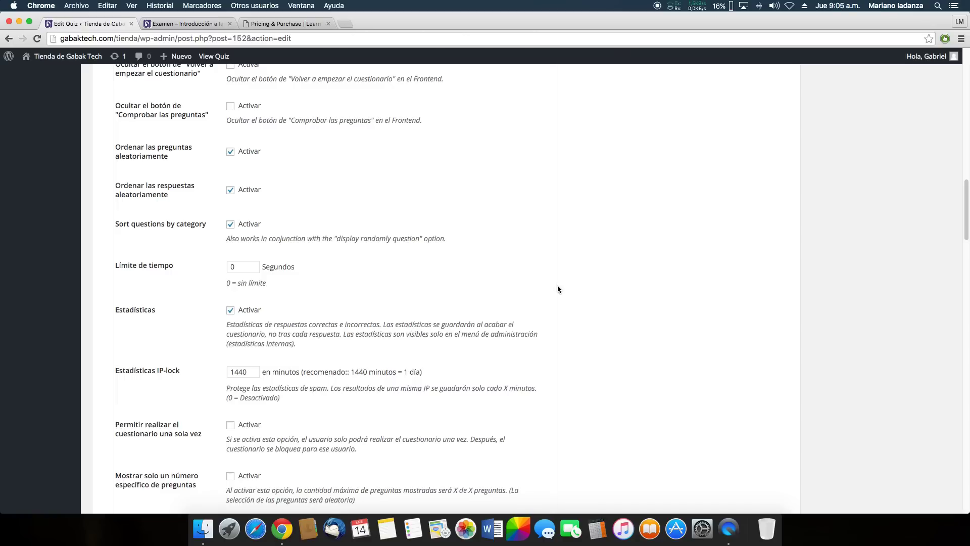
scroll(247, 234, "down", 1)
scroll(224, 247, "down", 5)
scroll(216, 272, "down", 8)
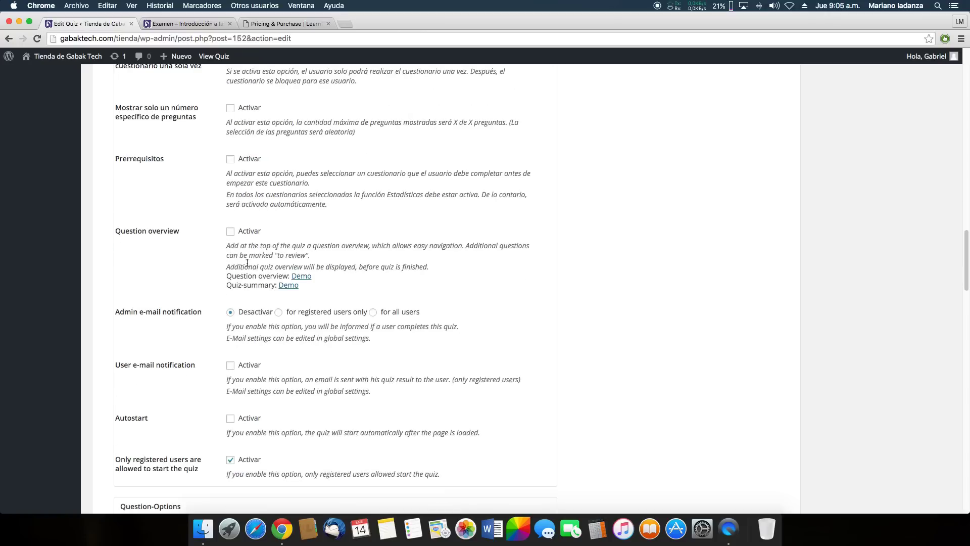
scroll(257, 235, "down", 3)
scroll(303, 252, "down", 3)
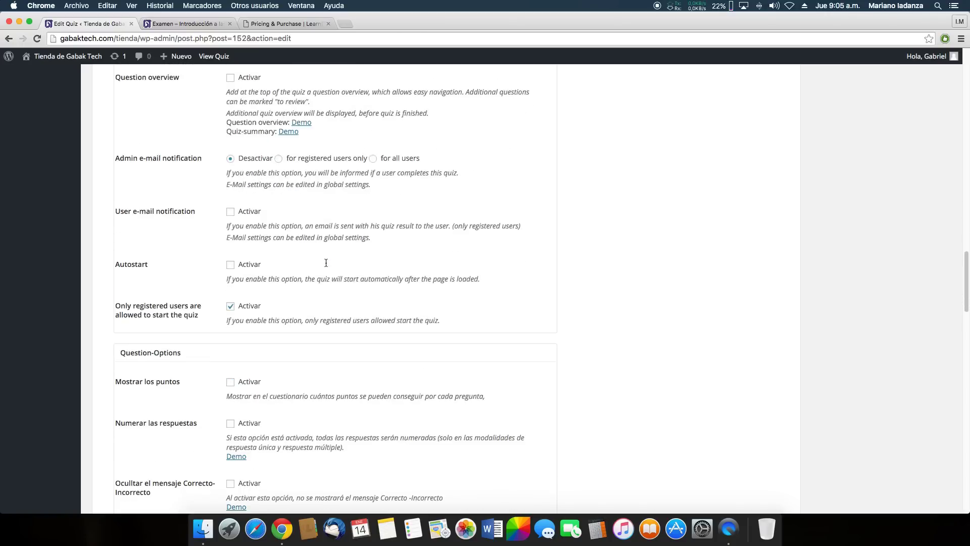
scroll(303, 265, "down", 2)
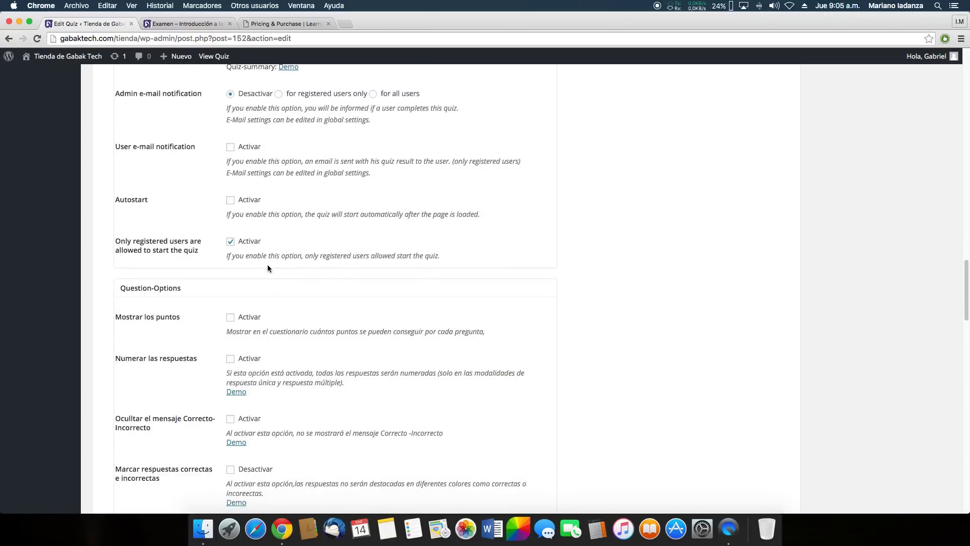
scroll(267, 268, "down", 1)
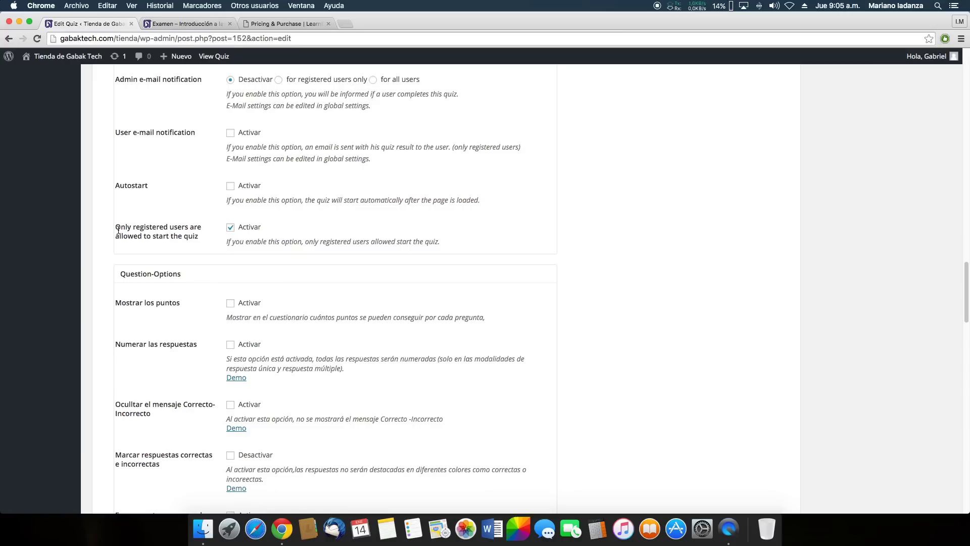
left_click_drag(115, 227, 188, 229)
left_click(192, 230)
scroll(532, 257, "down", 1)
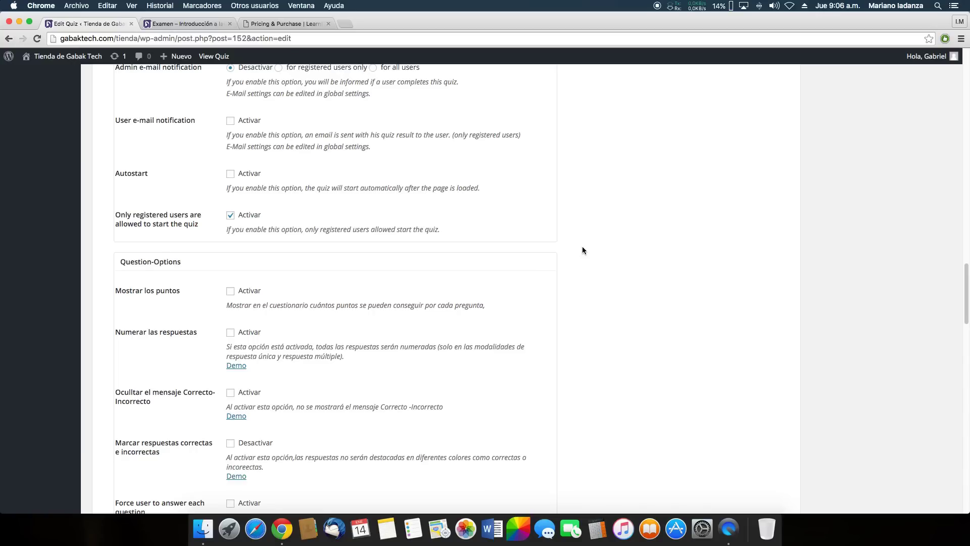
scroll(582, 247, "down", 2)
scroll(579, 252, "down", 1)
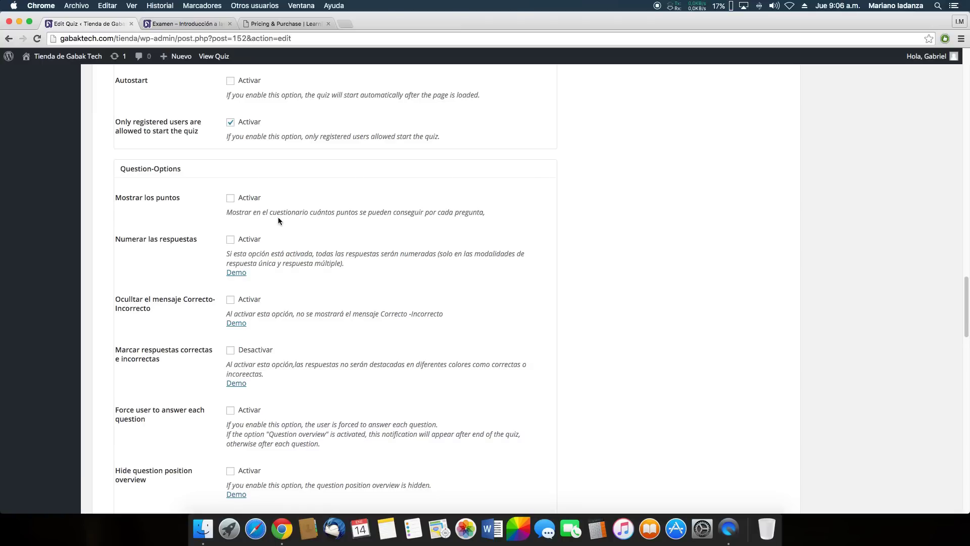
scroll(278, 217, "down", 1)
scroll(287, 259, "down", 2)
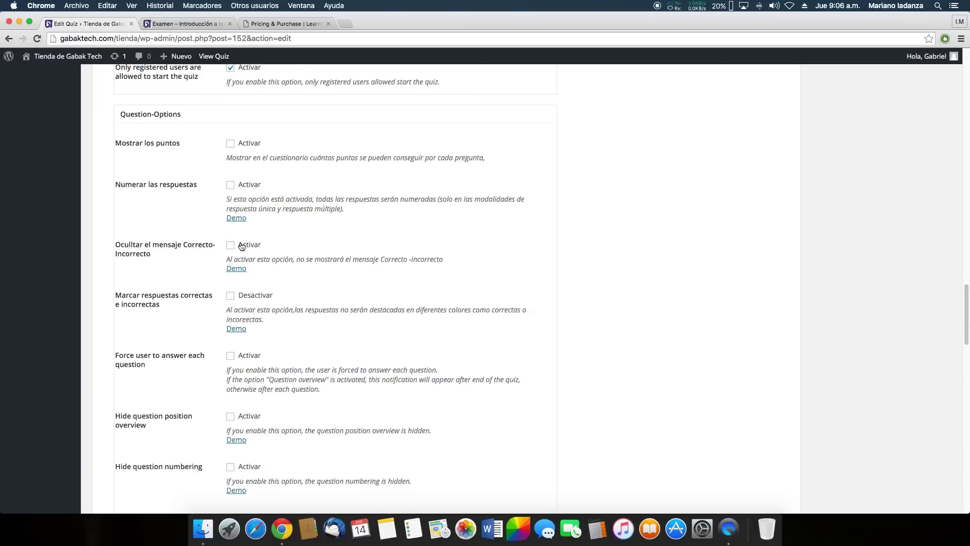
scroll(382, 202, "down", 2)
scroll(383, 202, "down", 1)
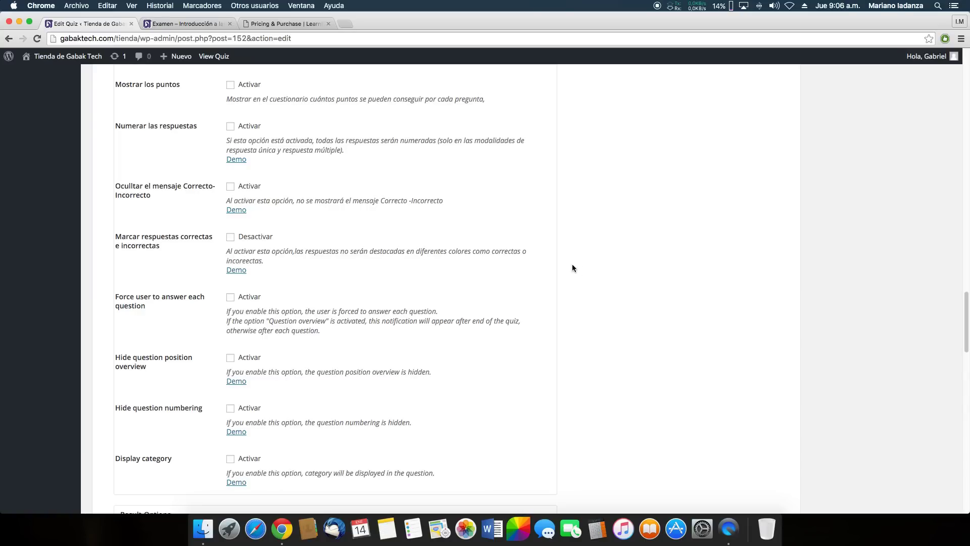
scroll(560, 272, "down", 8)
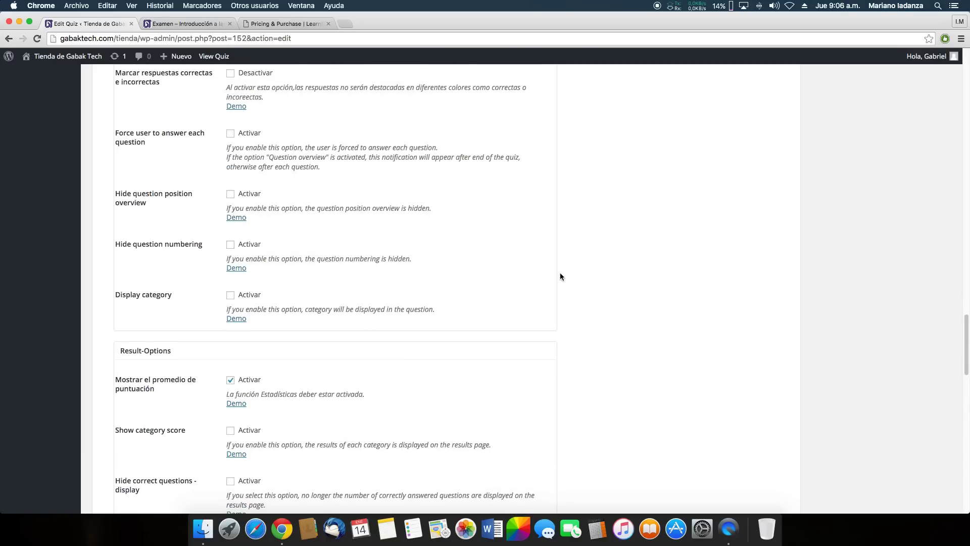
scroll(560, 275, "down", 15)
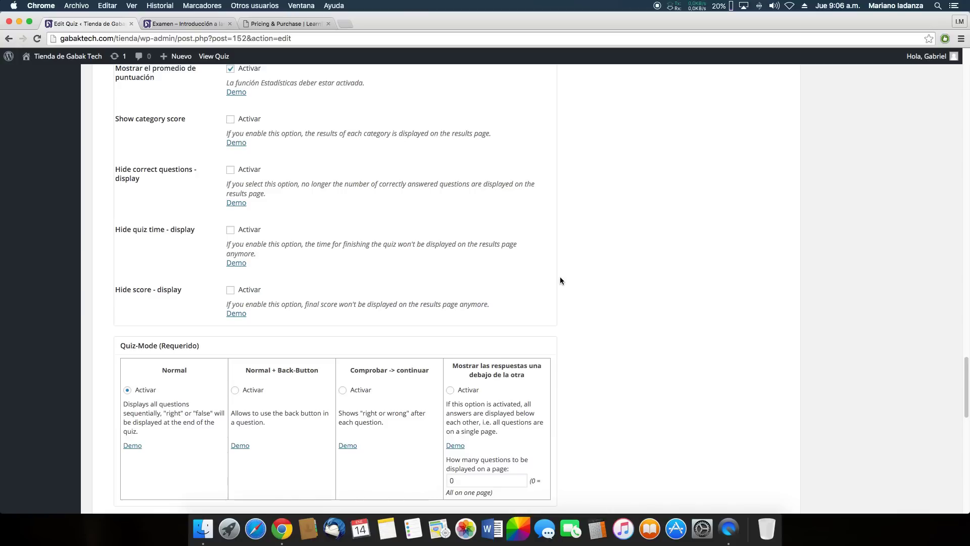
scroll(585, 306, "down", 1)
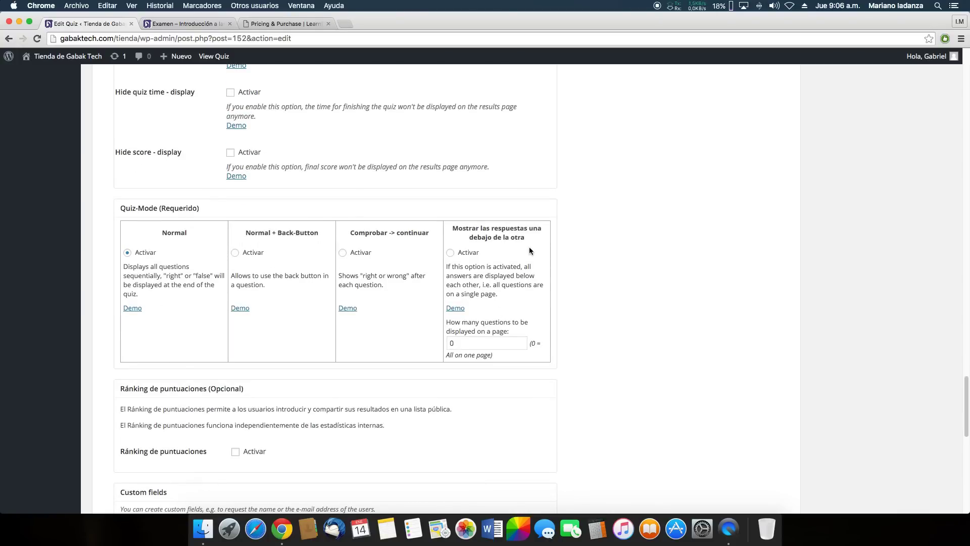
mouse_move(249, 311)
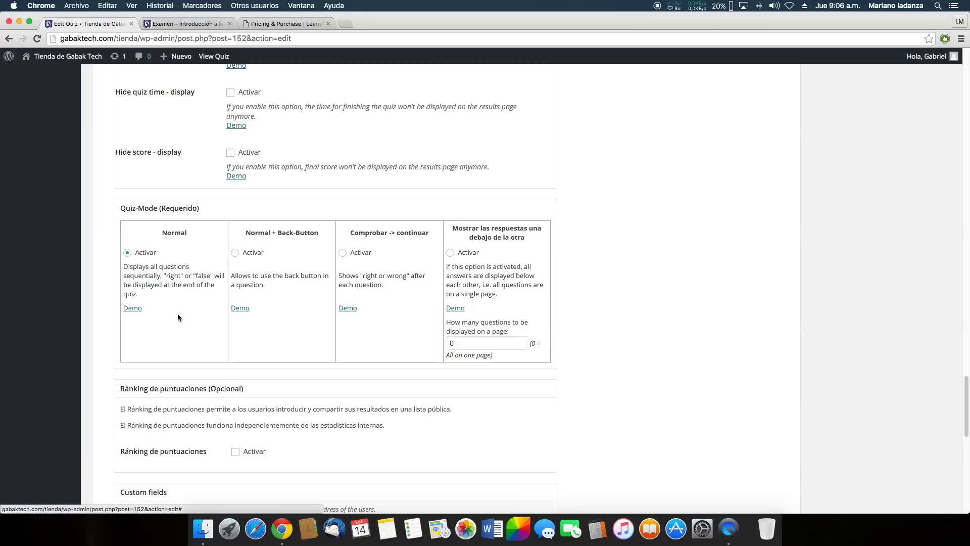
mouse_move(135, 313)
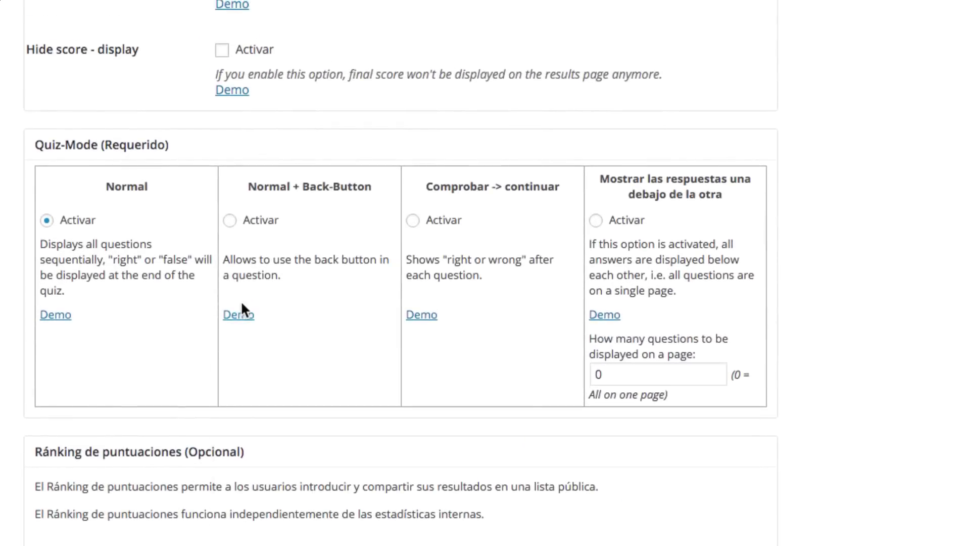
mouse_move(241, 309)
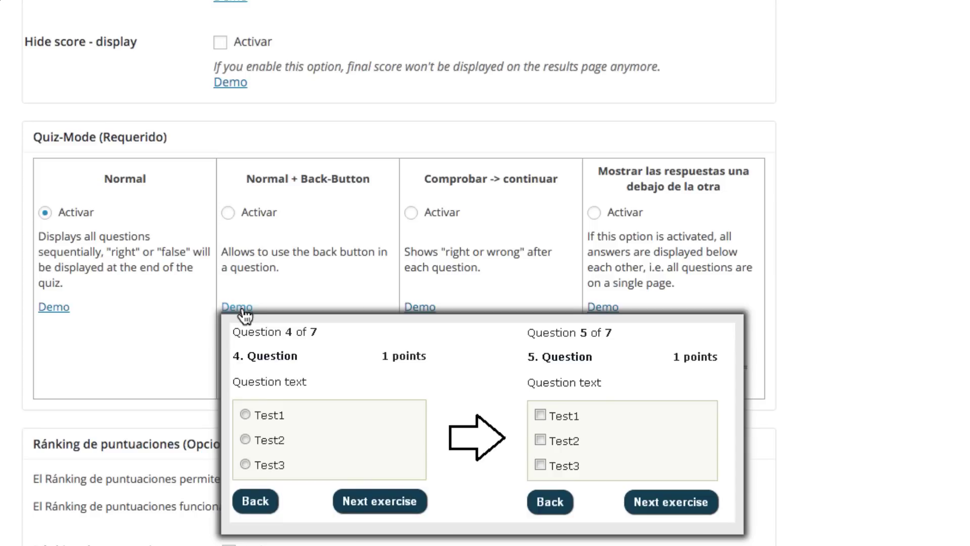
mouse_move(50, 310)
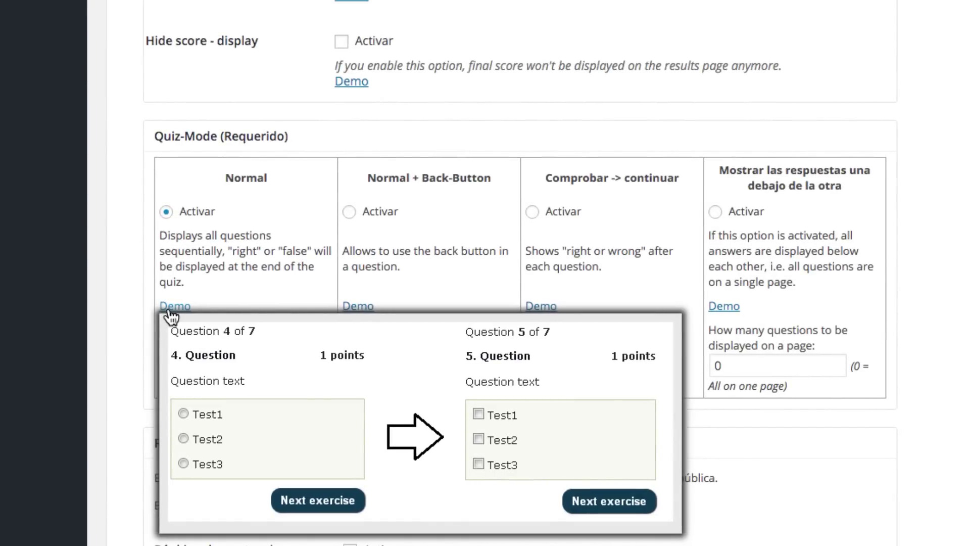
mouse_move(359, 308)
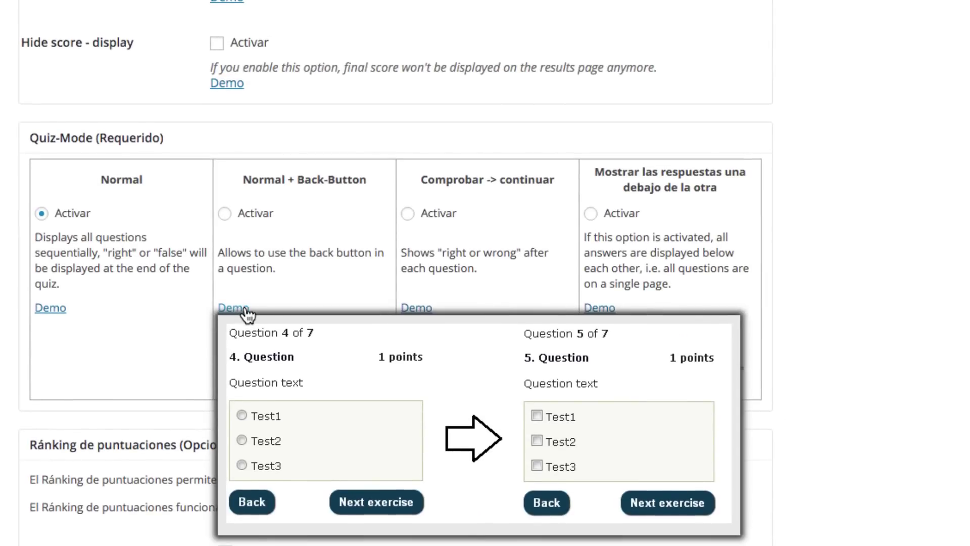
mouse_move(424, 313)
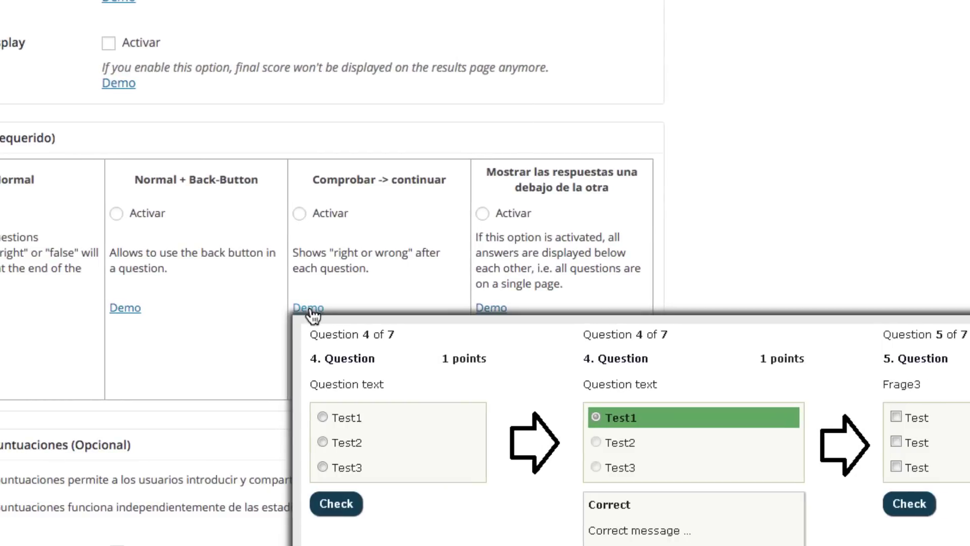
mouse_move(366, 309)
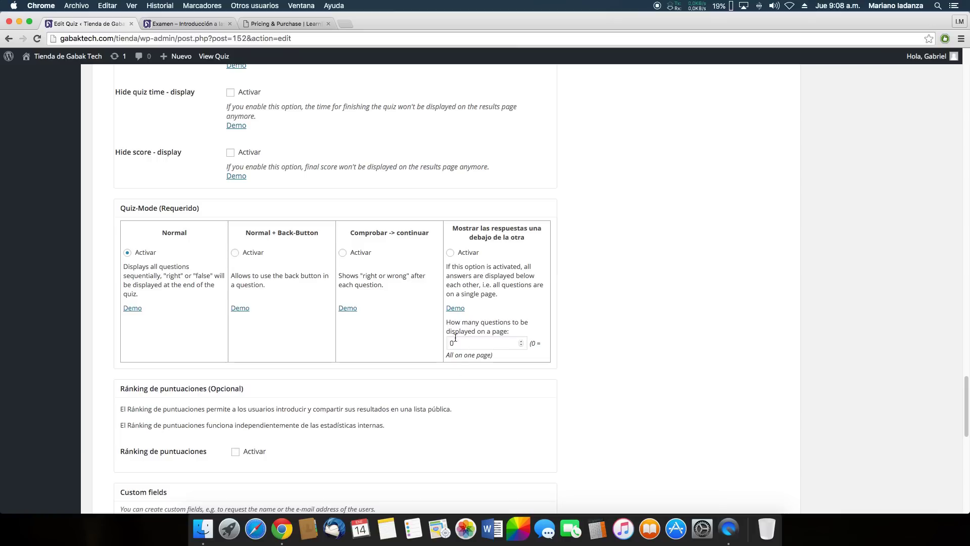
mouse_move(459, 313)
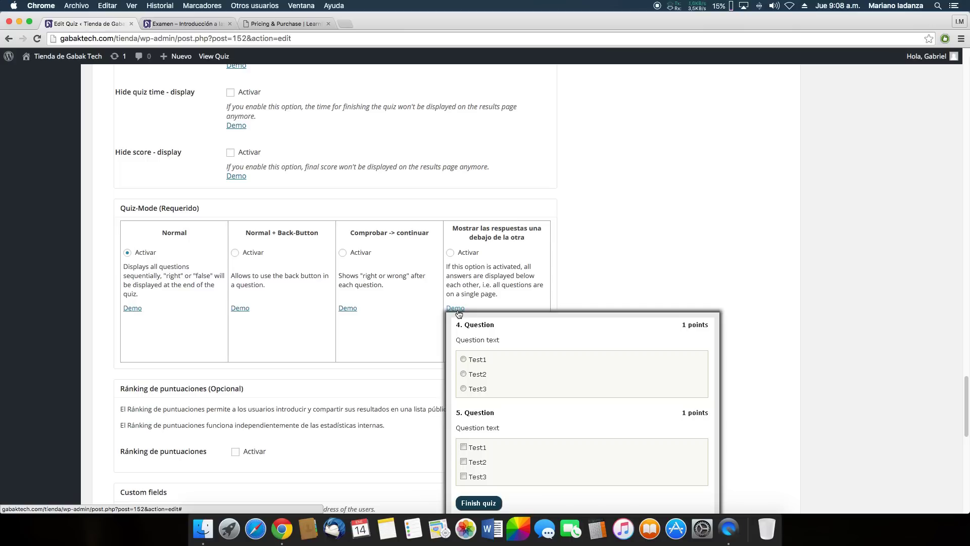
scroll(602, 228, "down", 1)
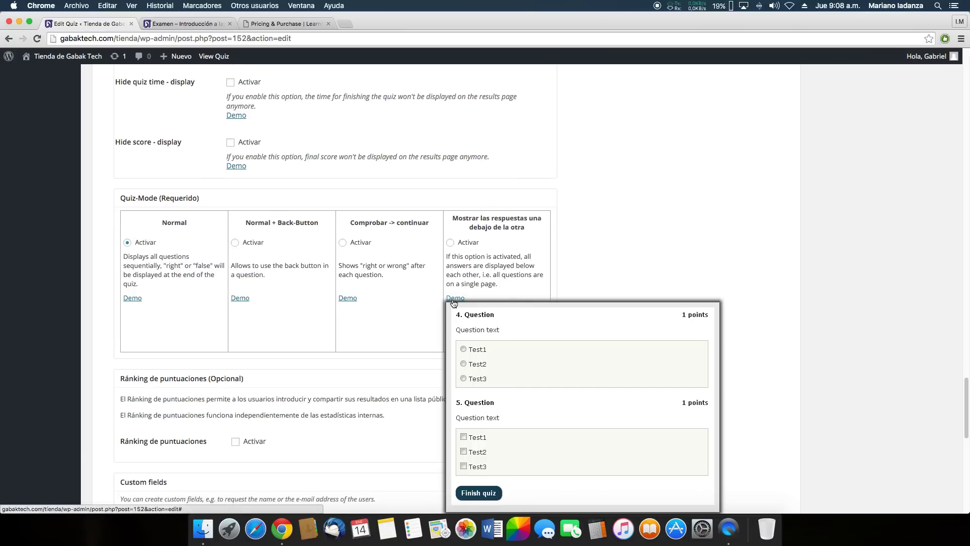
scroll(561, 260, "down", 10)
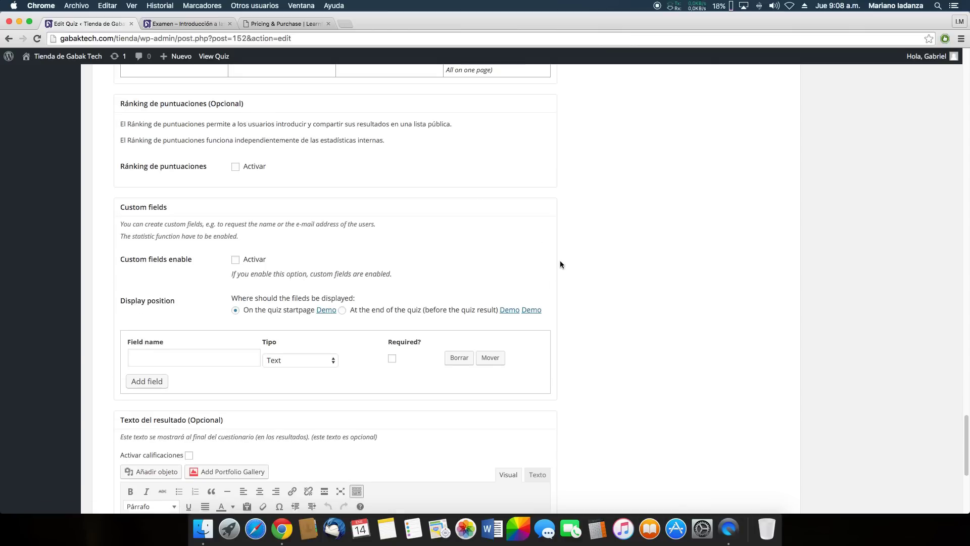
scroll(559, 261, "down", 7)
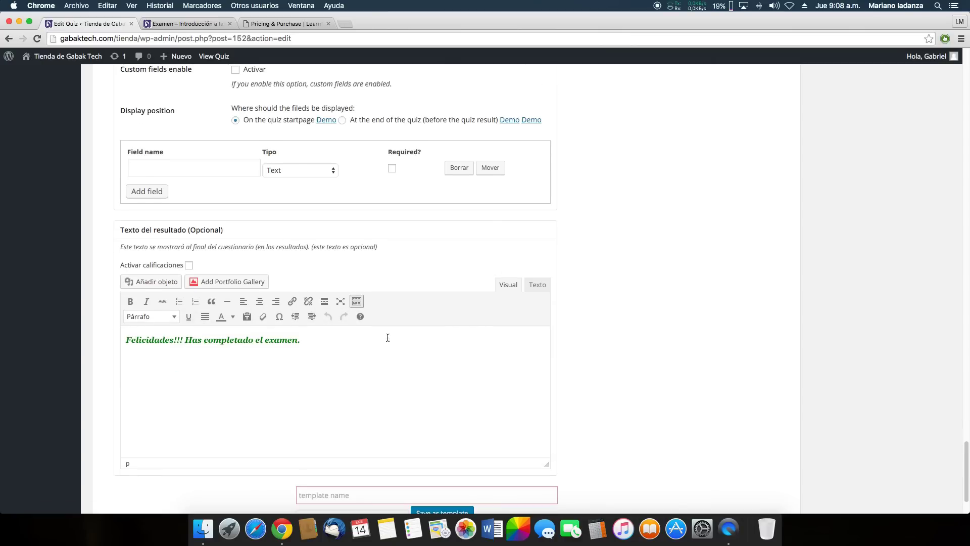
left_click_drag(354, 345, 117, 344)
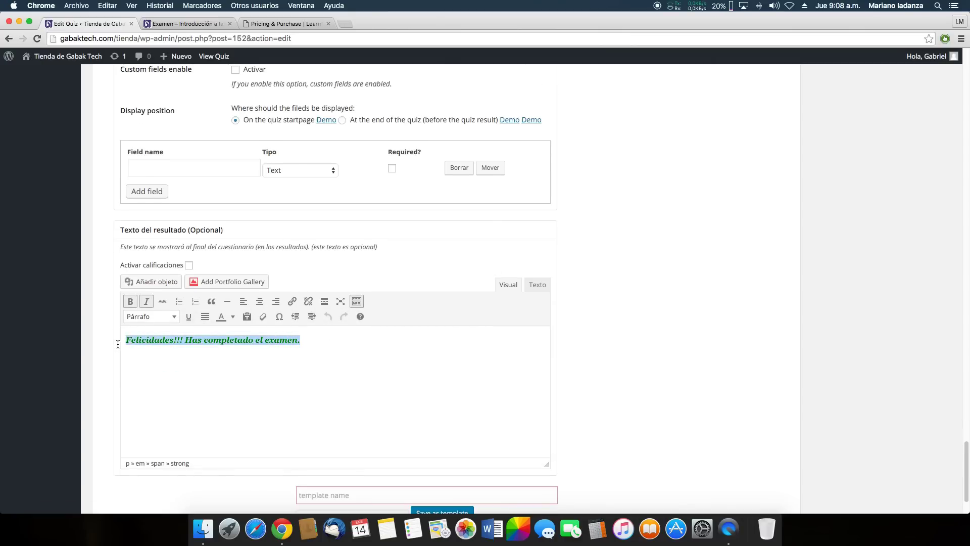
left_click(337, 344)
left_click_drag(335, 344, 114, 341)
left_click(340, 341)
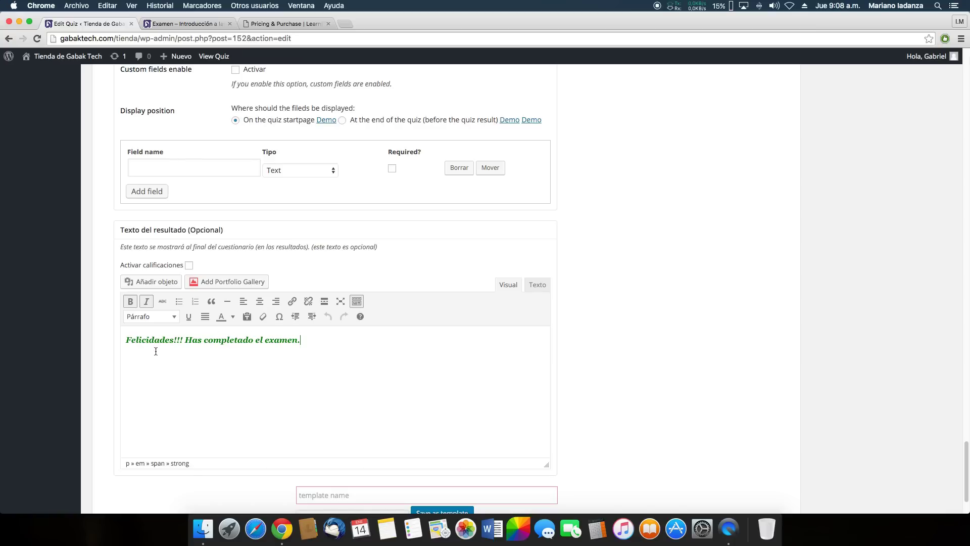
scroll(553, 347, "down", 3)
scroll(553, 348, "up", 15)
scroll(558, 351, "up", 15)
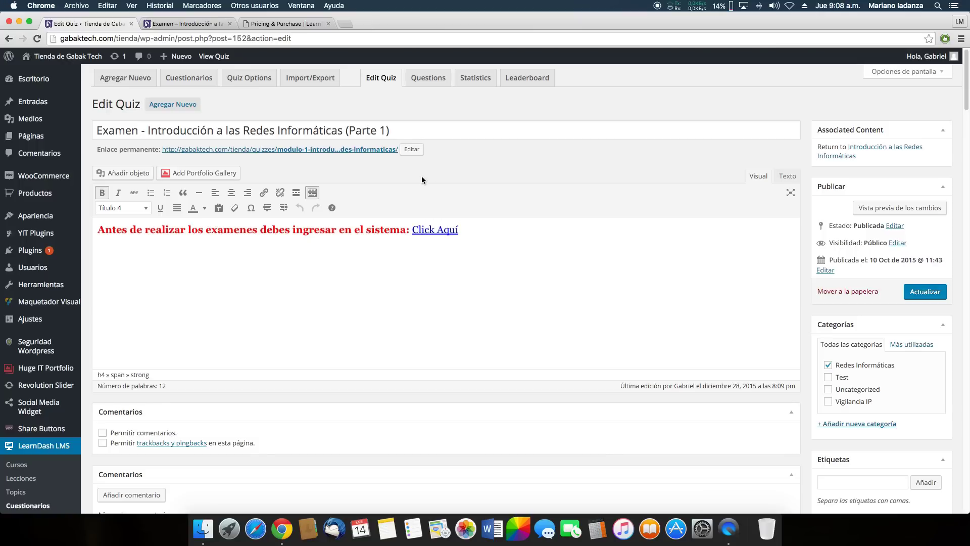
scroll(424, 180, "down", 10)
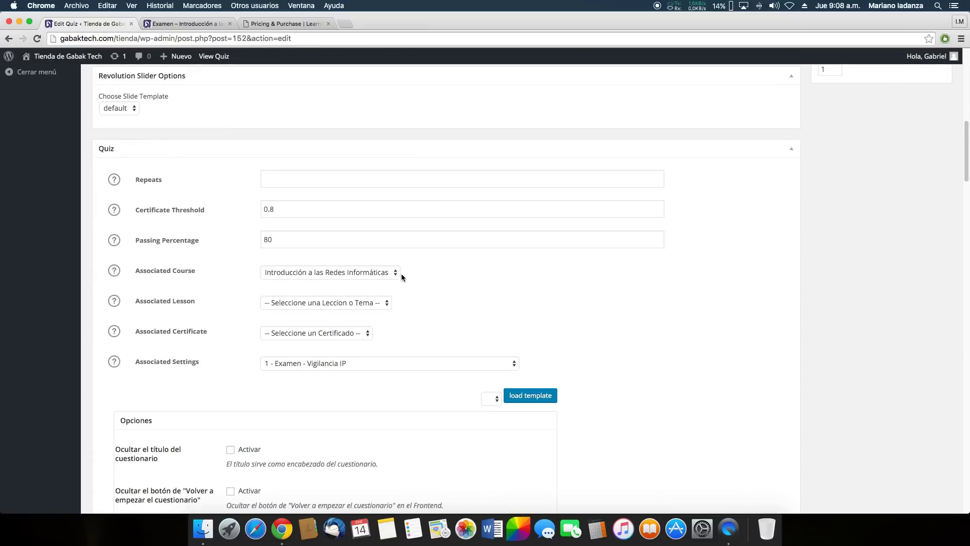
scroll(401, 275, "up", 5)
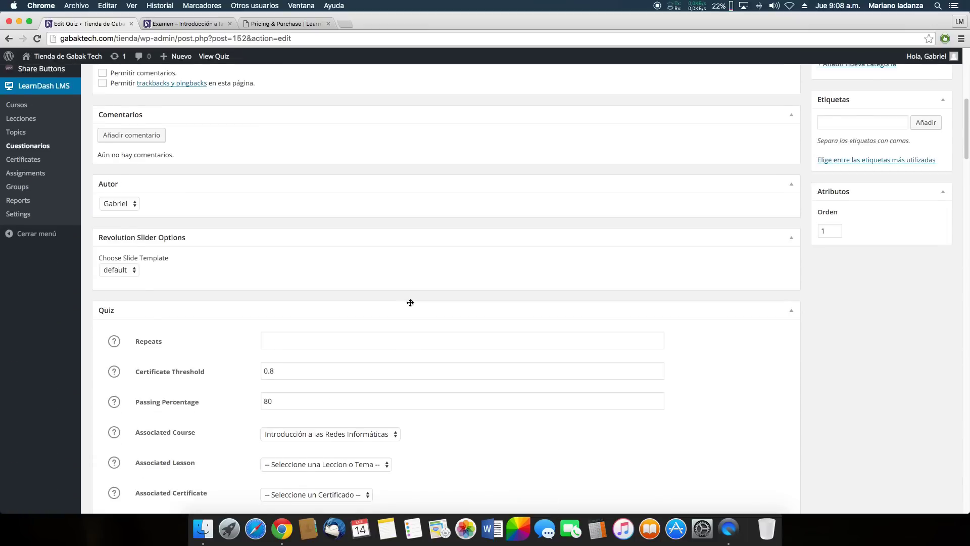
scroll(410, 302, "up", 10)
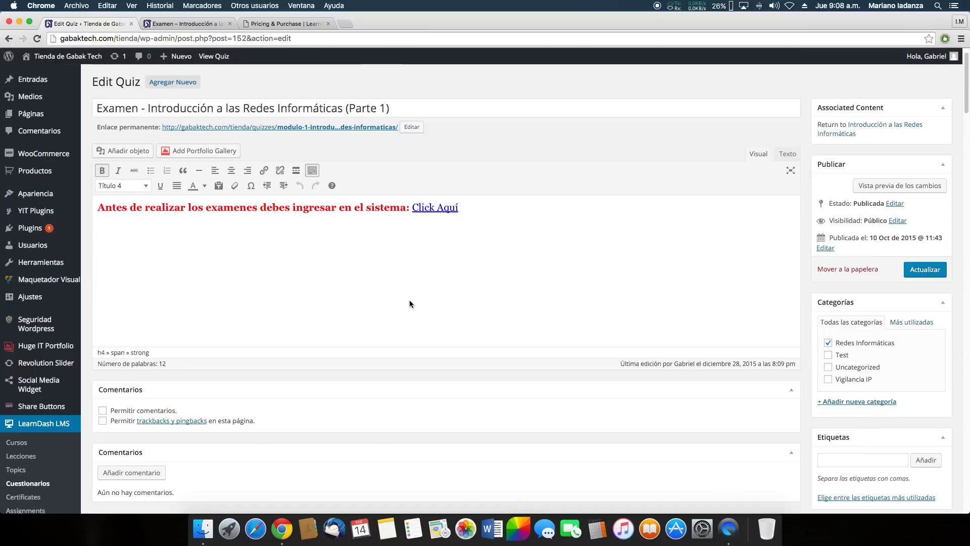
scroll(409, 302, "down", 8)
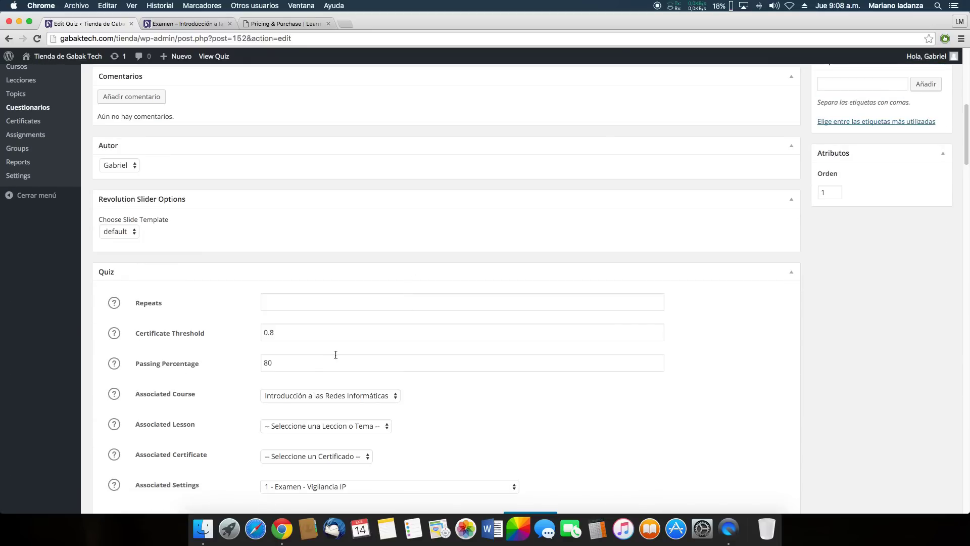
left_click(297, 365)
double_click(286, 364)
left_click(698, 363)
scroll(693, 367, "up", 1)
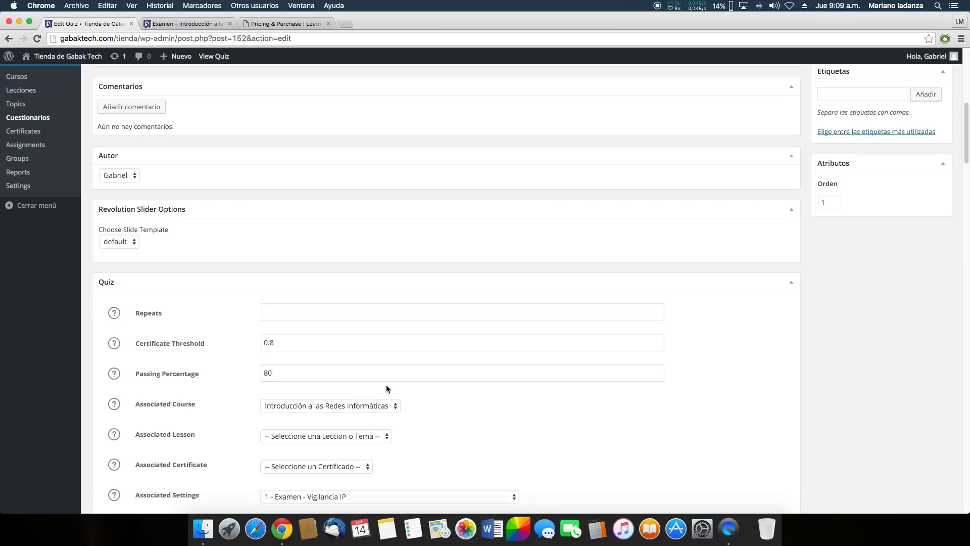
scroll(379, 386, "up", 7)
scroll(397, 388, "down", 8)
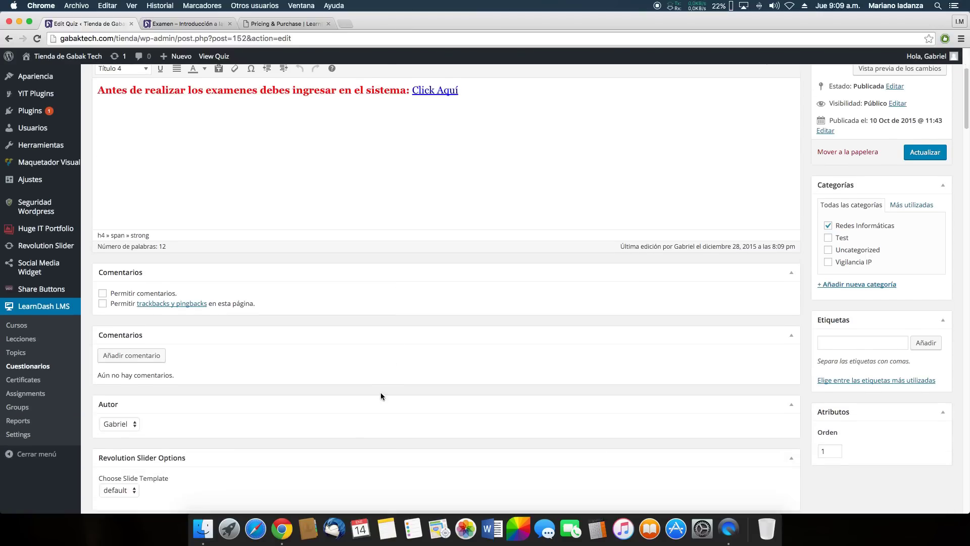
scroll(516, 345, "up", 7)
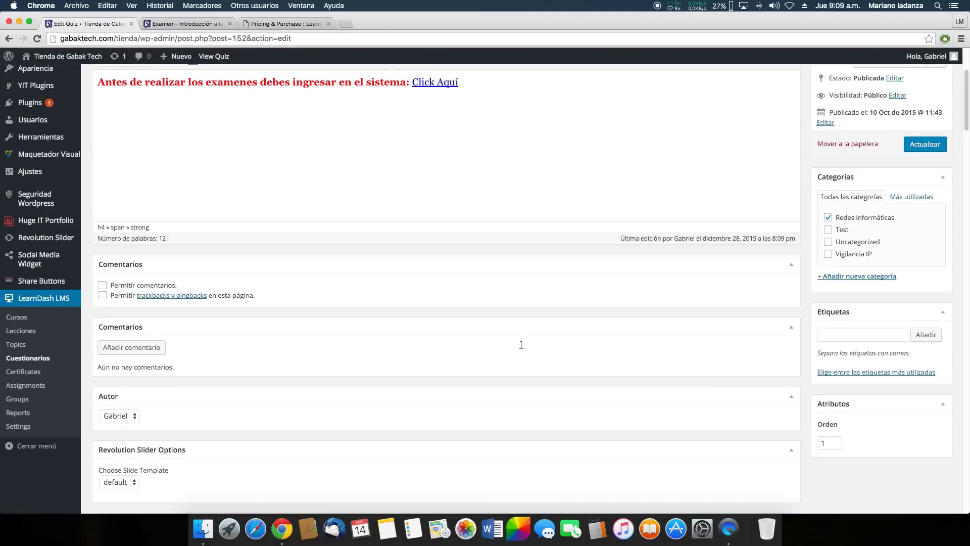
scroll(517, 347, "up", 2)
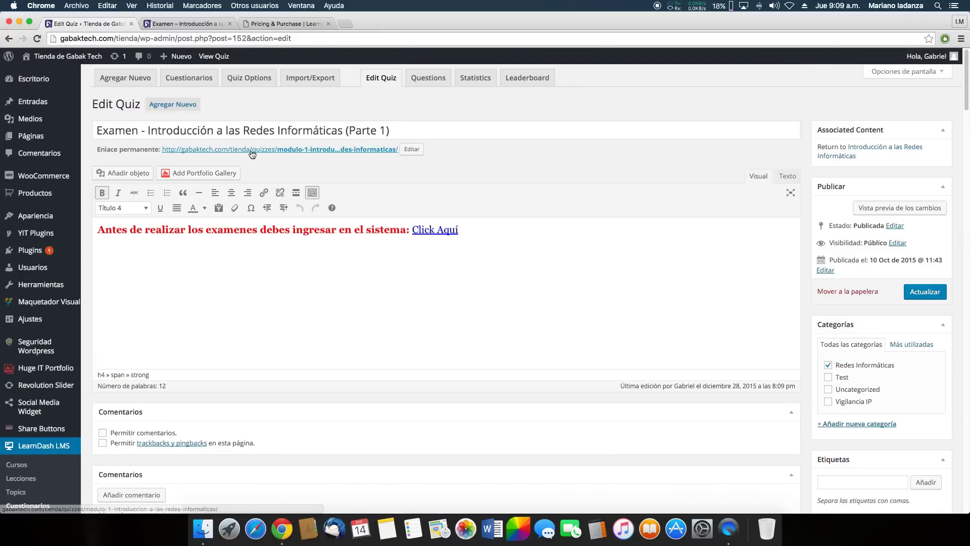
Open Pregunta: 1, '¿Que es una red?', from the quiz's question list for editing
left_click(432, 84)
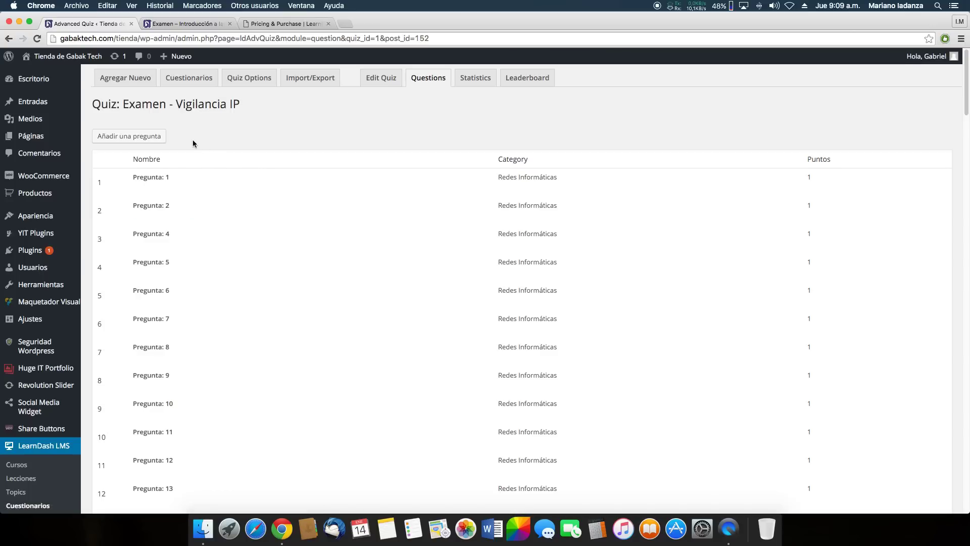
left_click(141, 191)
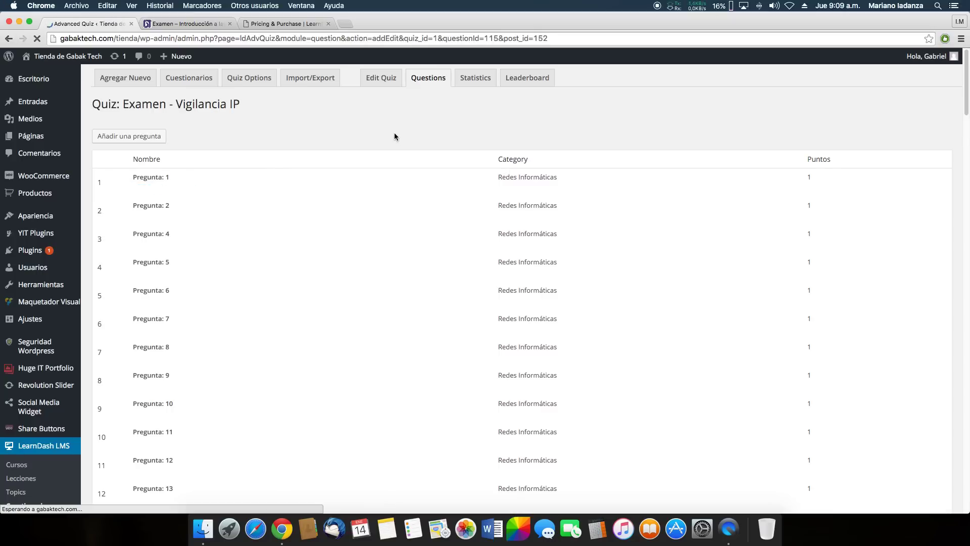
scroll(394, 132, "down", 1)
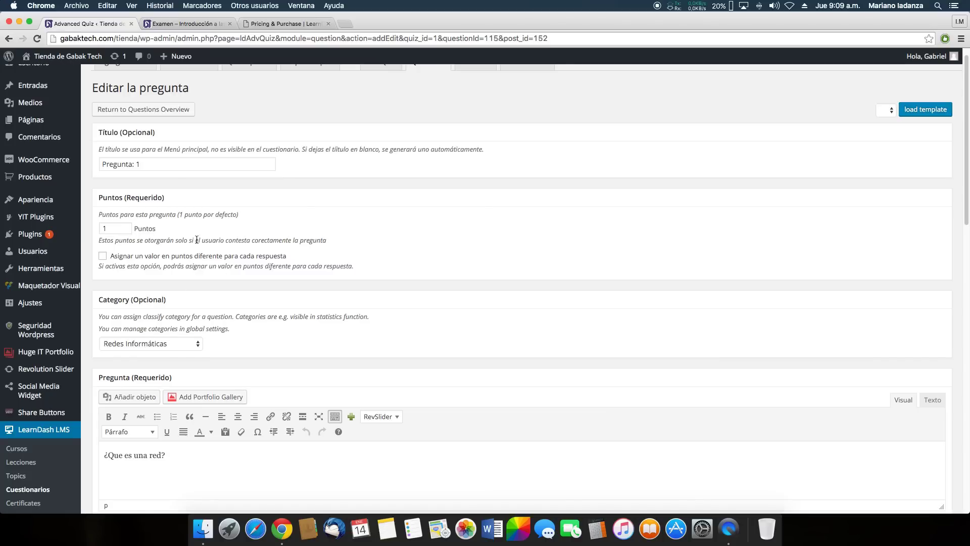
scroll(199, 236, "up", 1)
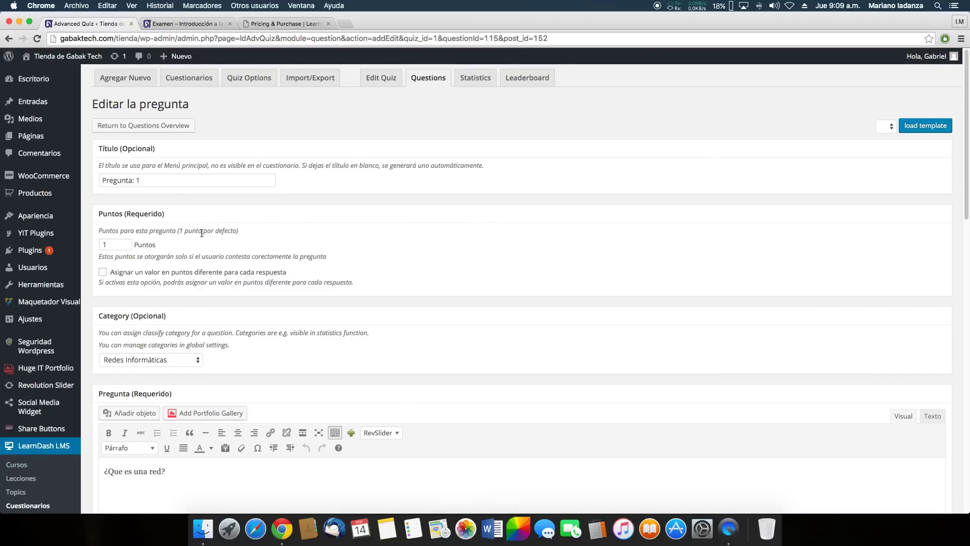
scroll(201, 233, "down", 5)
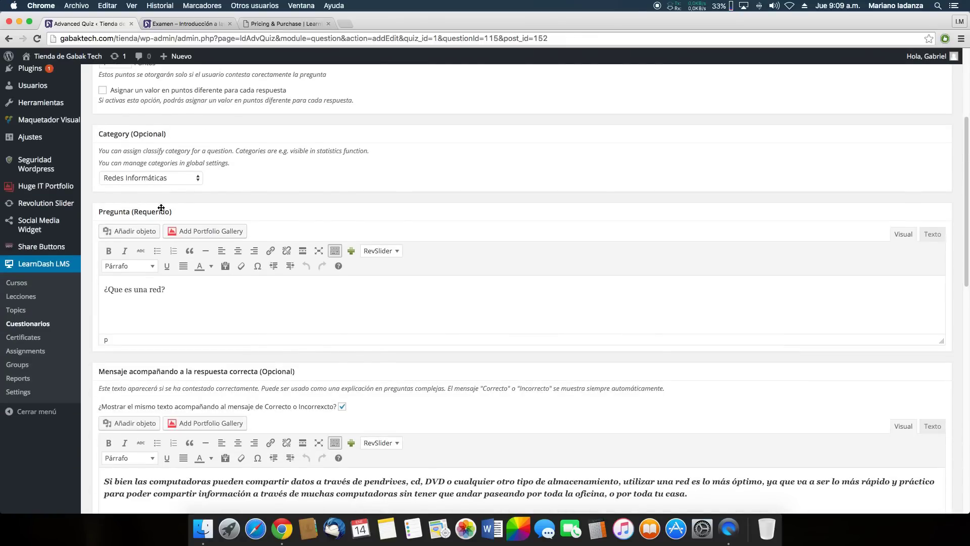
scroll(386, 253, "down", 1)
scroll(381, 264, "up", 5)
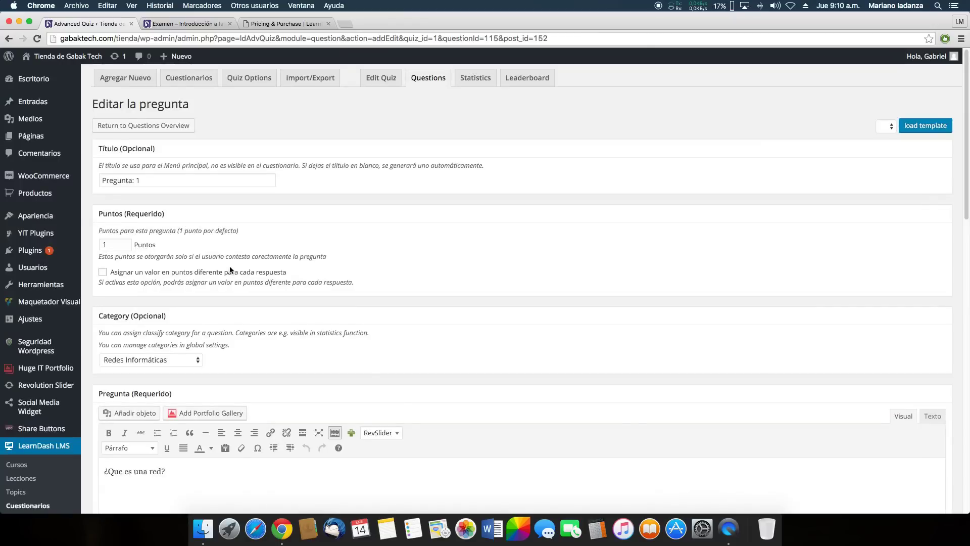
scroll(237, 269, "down", 1)
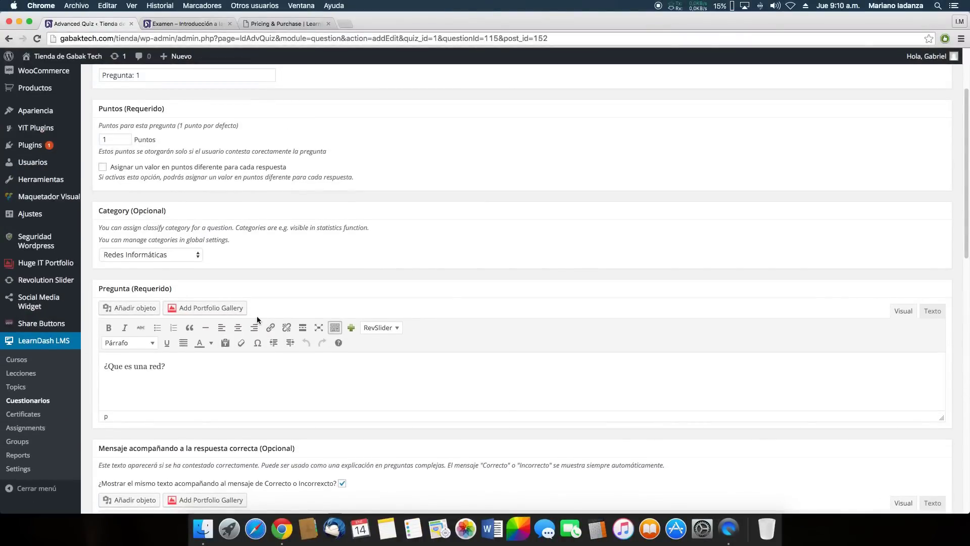
scroll(329, 239, "down", 3)
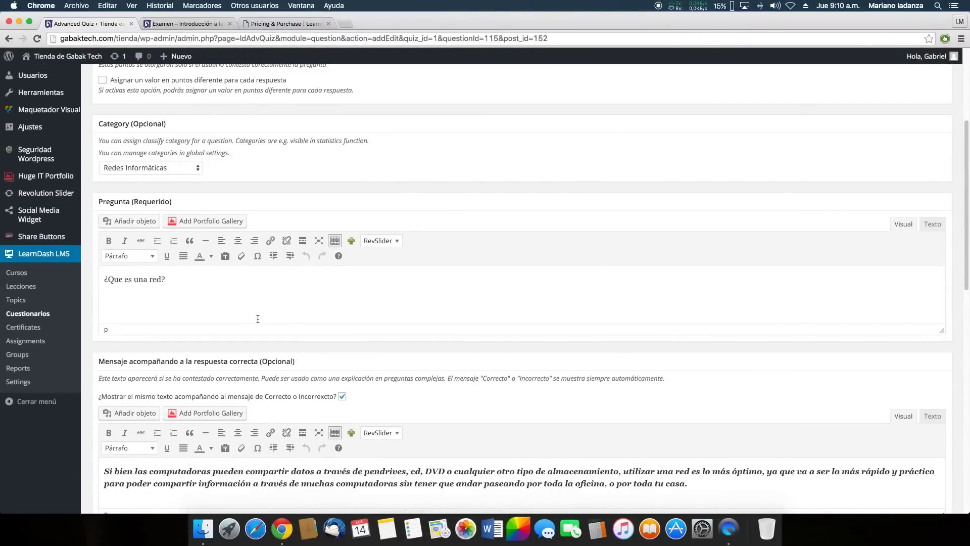
scroll(258, 318, "down", 4)
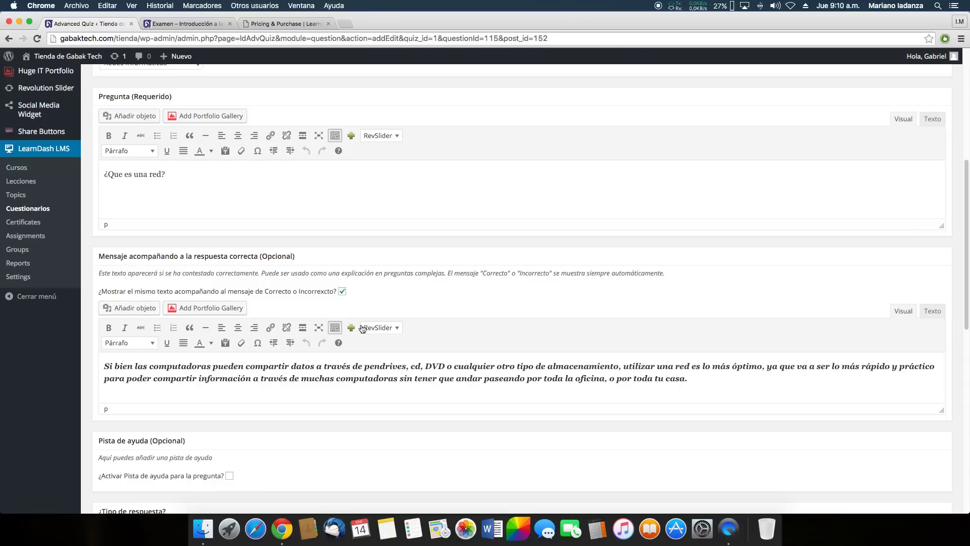
left_click_drag(103, 365, 689, 390)
left_click(705, 388)
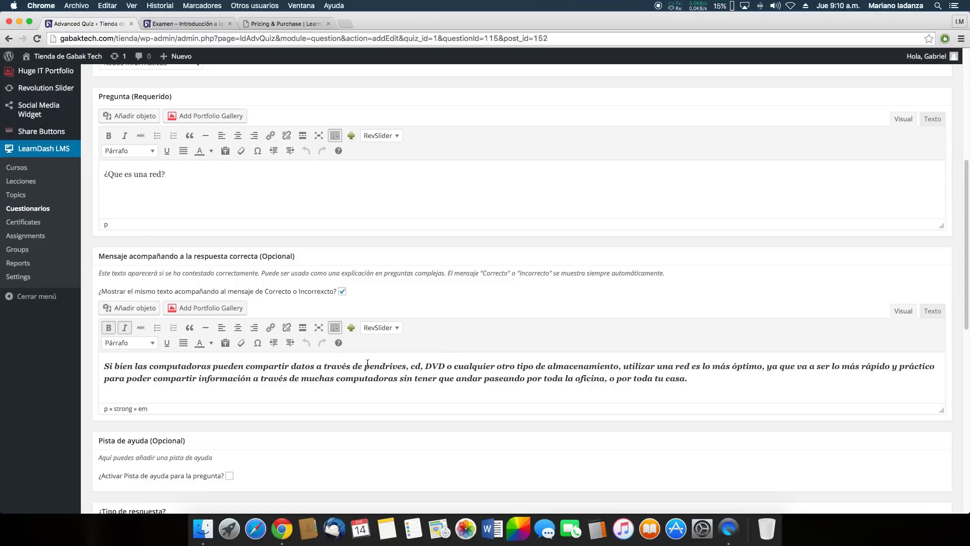
scroll(343, 275, "up", 4)
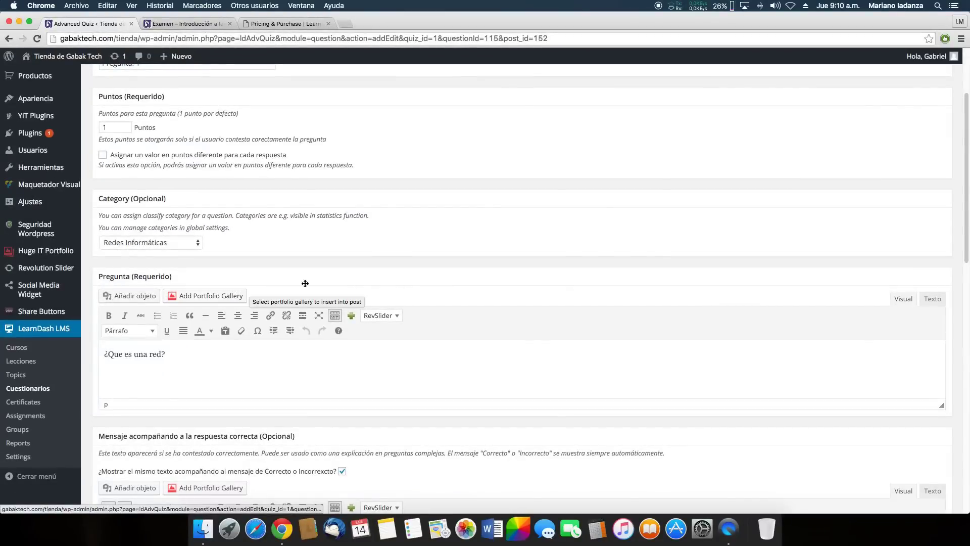
scroll(415, 318, "down", 1)
scroll(415, 318, "down", 5)
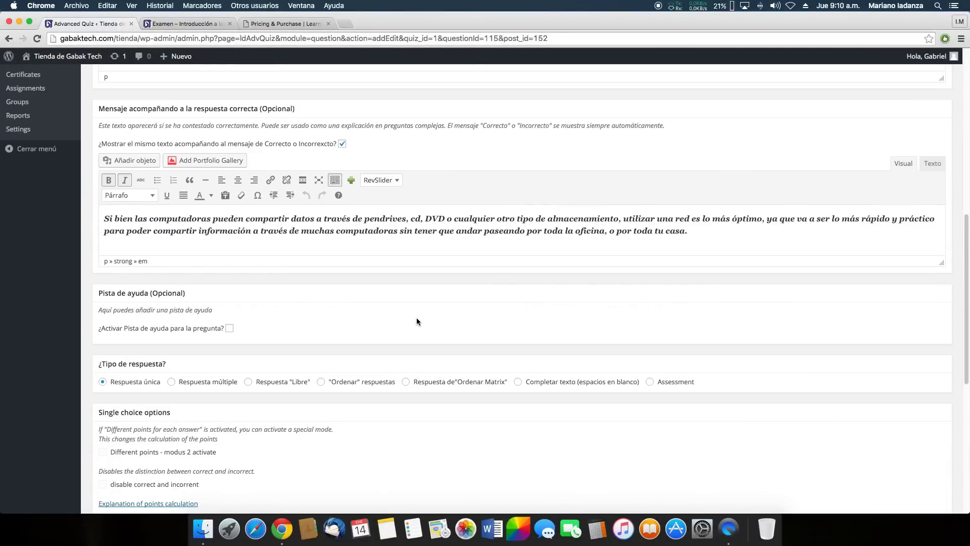
scroll(416, 321, "down", 1)
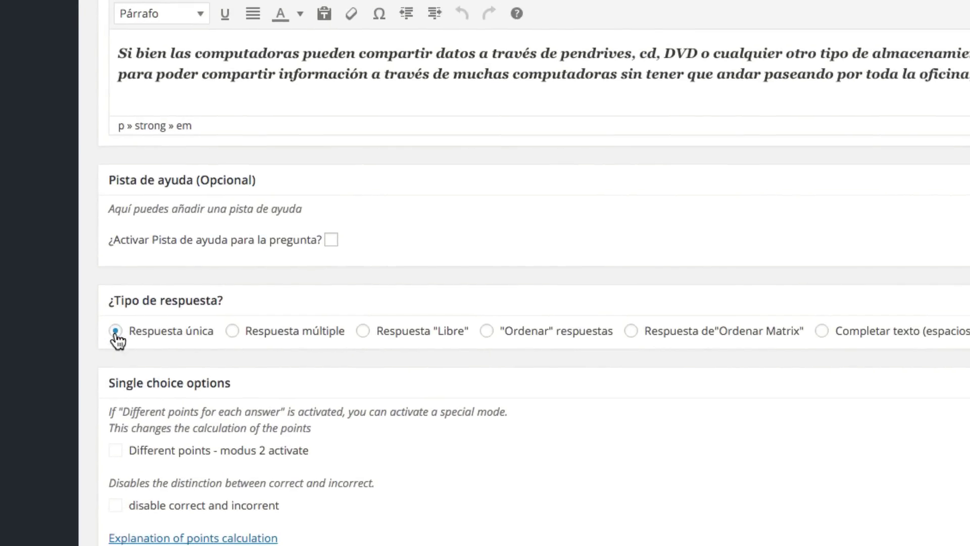
scroll(128, 340, "down", 3)
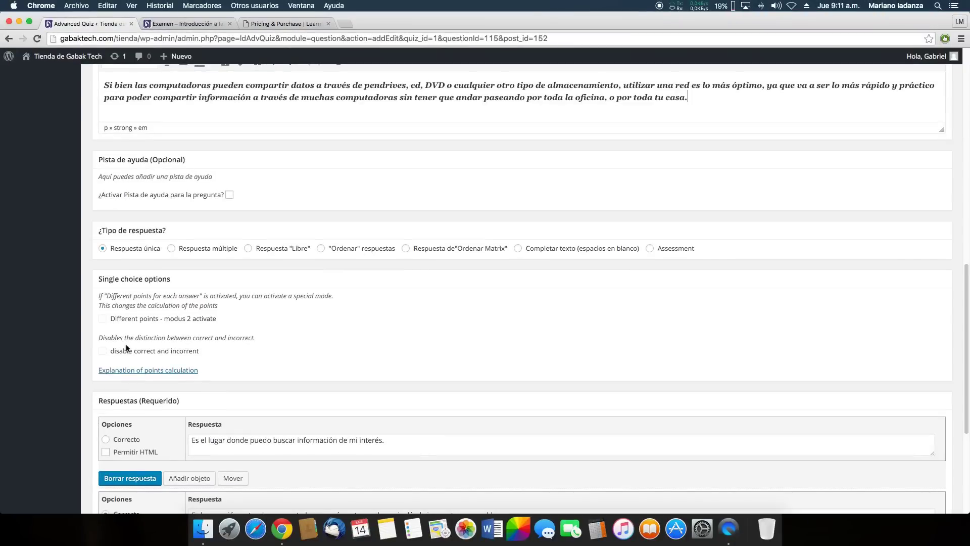
scroll(197, 354, "down", 3)
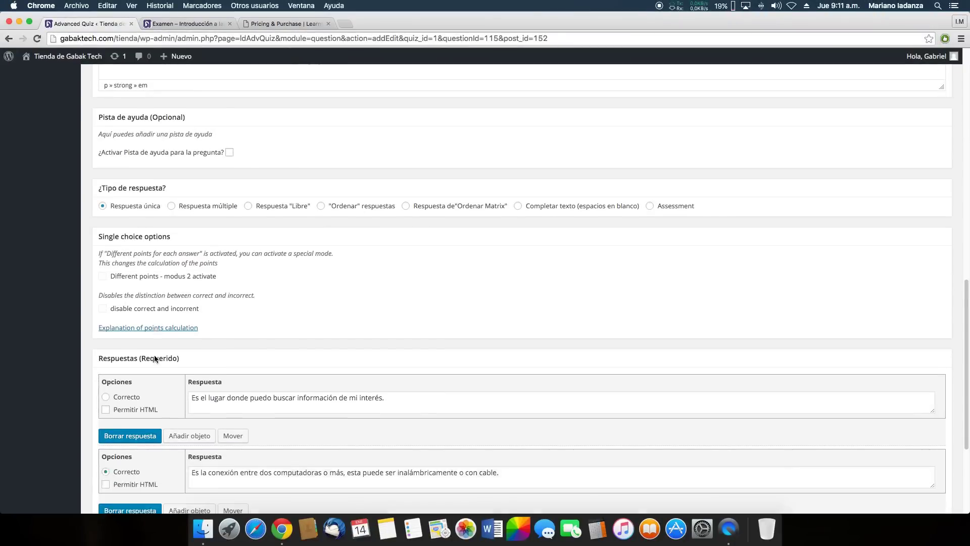
scroll(181, 319, "down", 1)
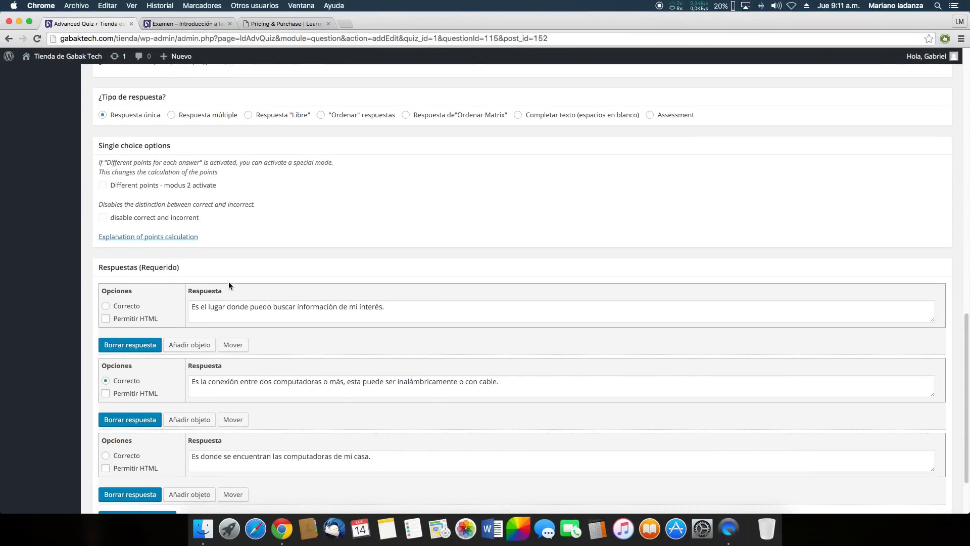
scroll(202, 277, "down", 1)
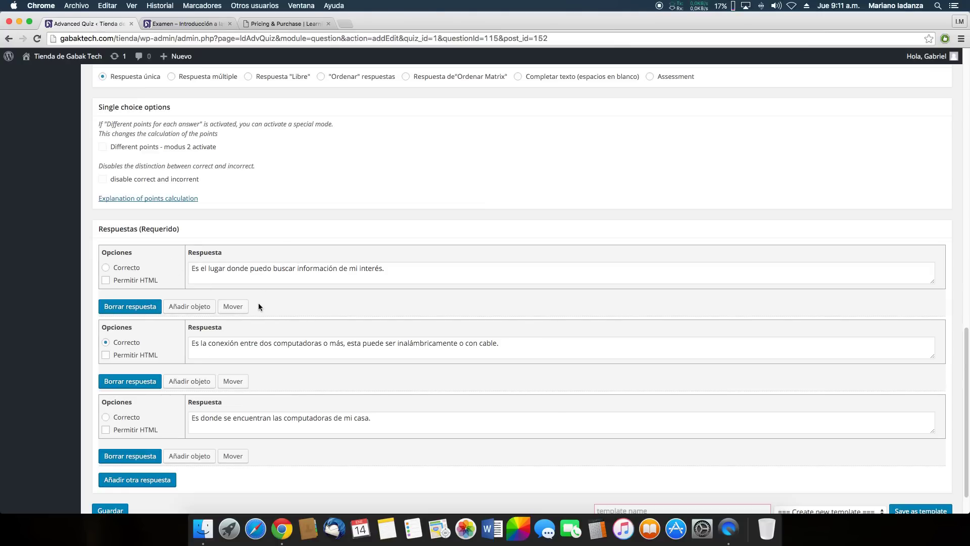
scroll(278, 245, "up", 1)
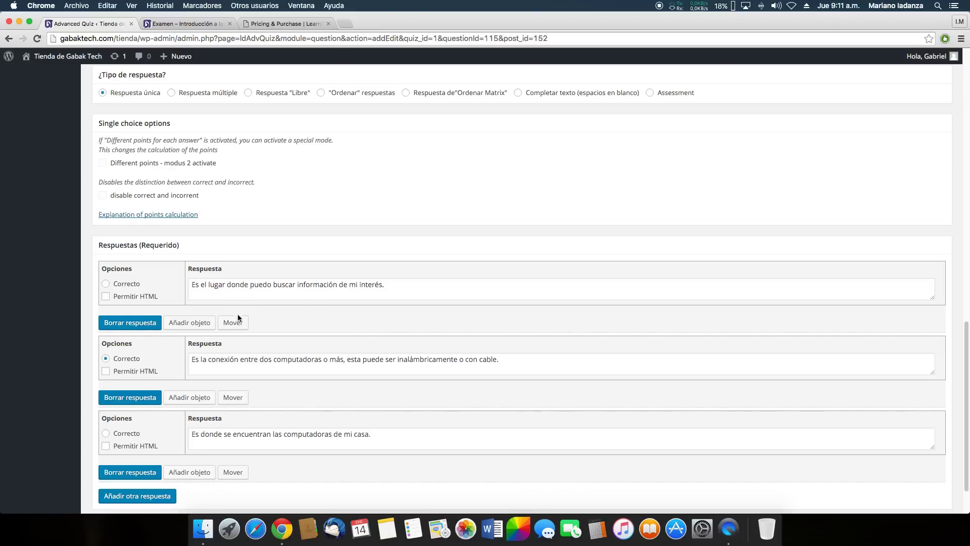
mouse_move(232, 323)
left_mouse_down()
mouse_move(231, 401)
mouse_move(232, 335)
mouse_move(250, 468)
mouse_move(232, 372)
mouse_move(239, 306)
mouse_move(241, 322)
left_mouse_up()
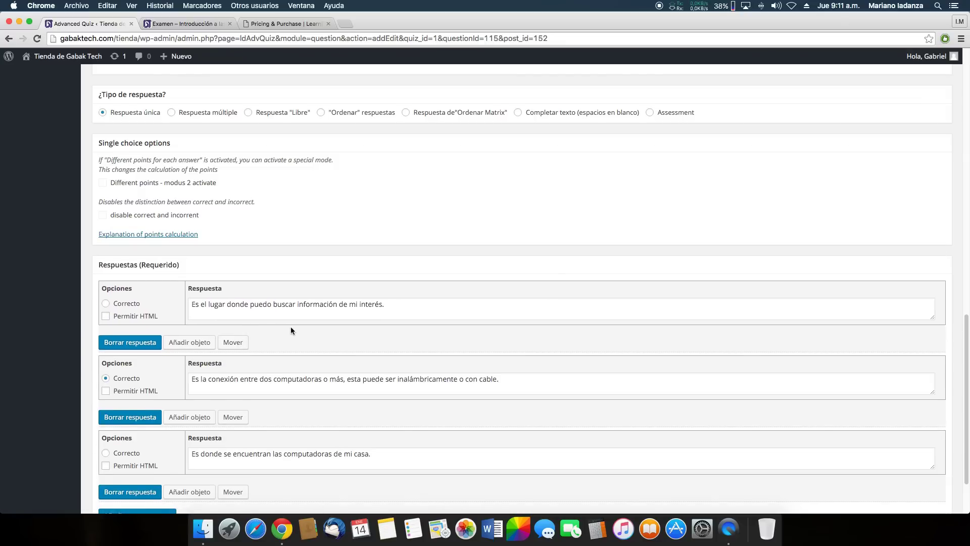
Switch Pregunta: 1 to Respuesta múltiple, keeping only the second answer marked correct
left_click(404, 310)
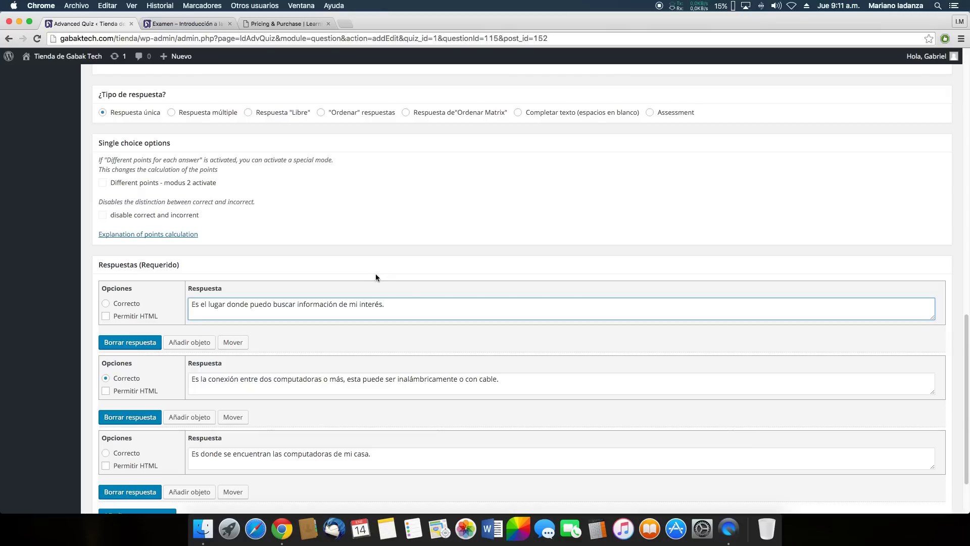
scroll(369, 274, "up", 1)
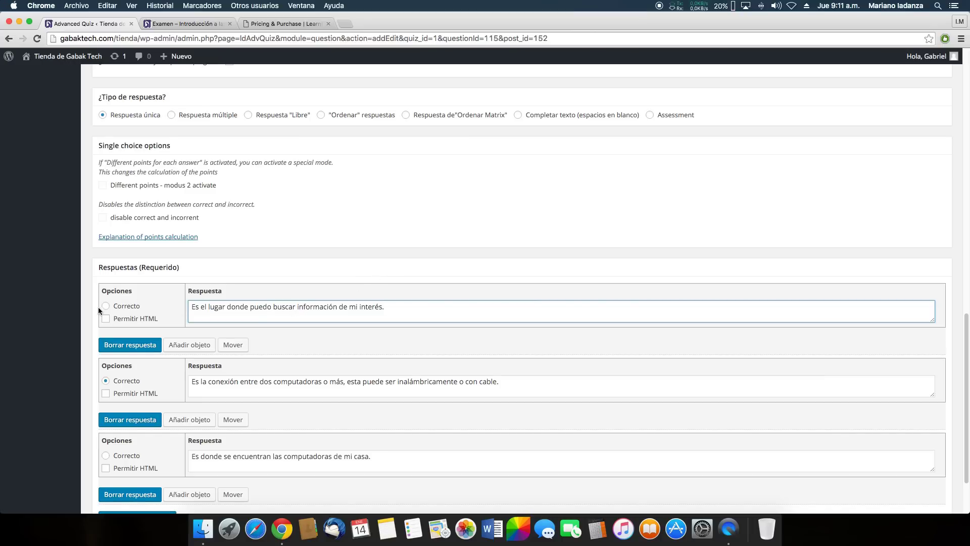
scroll(443, 309, "down", 2)
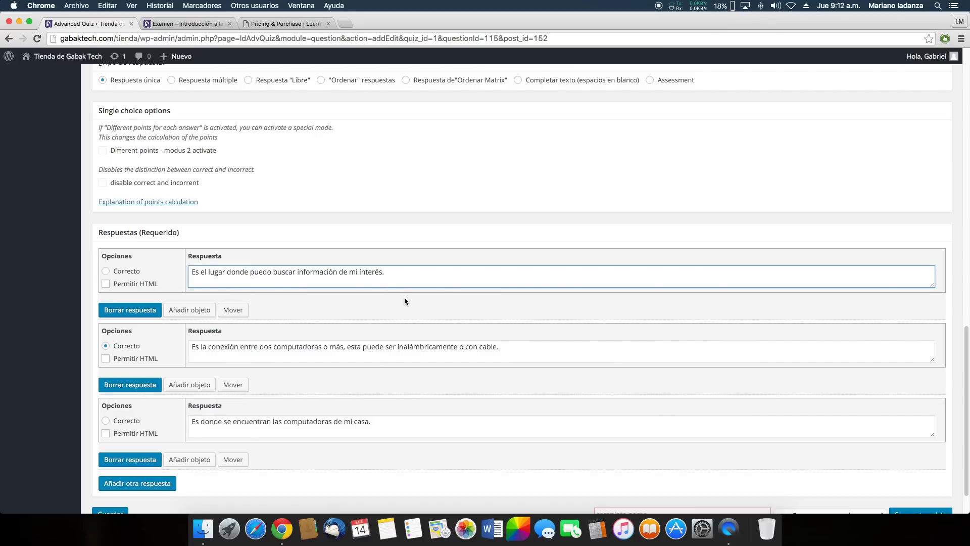
scroll(405, 298, "up", 2)
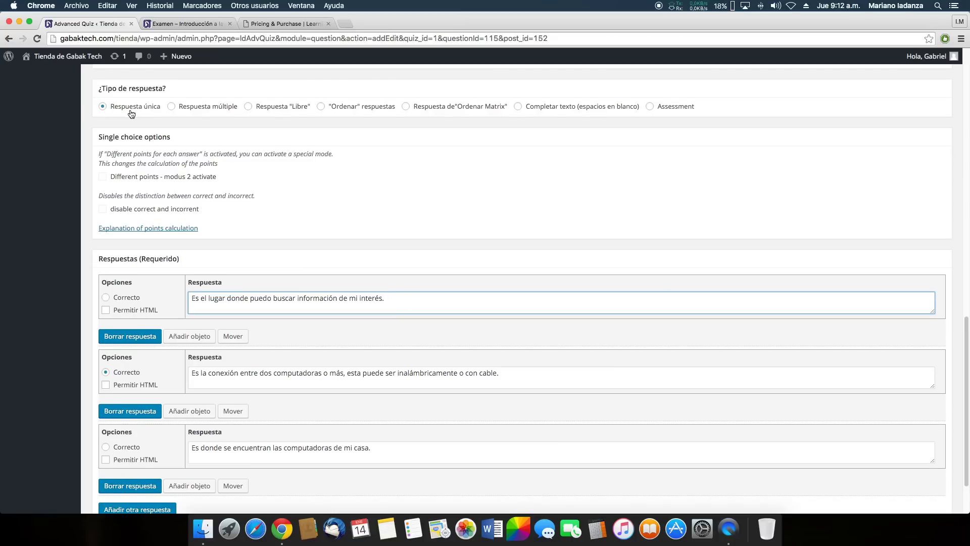
scroll(131, 112, "down", 1)
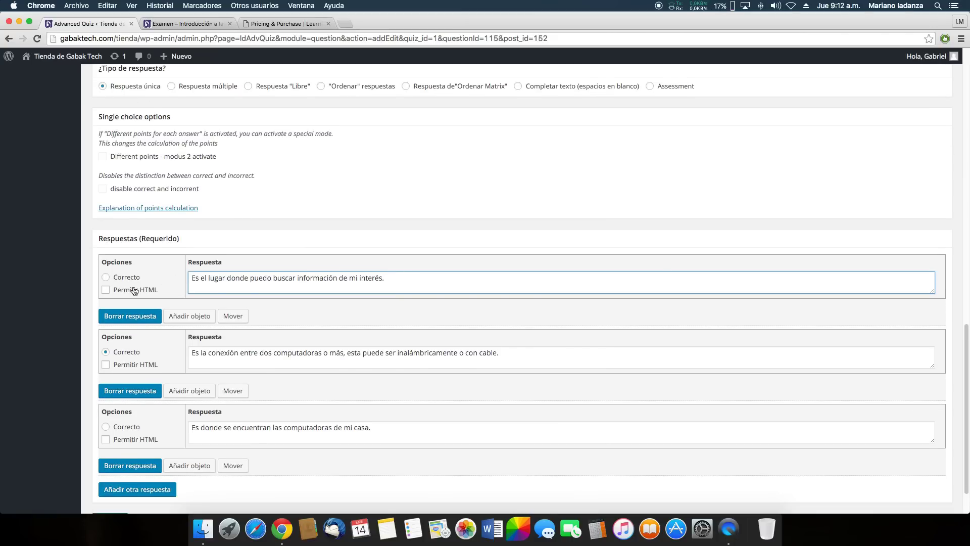
scroll(201, 297, "down", 2)
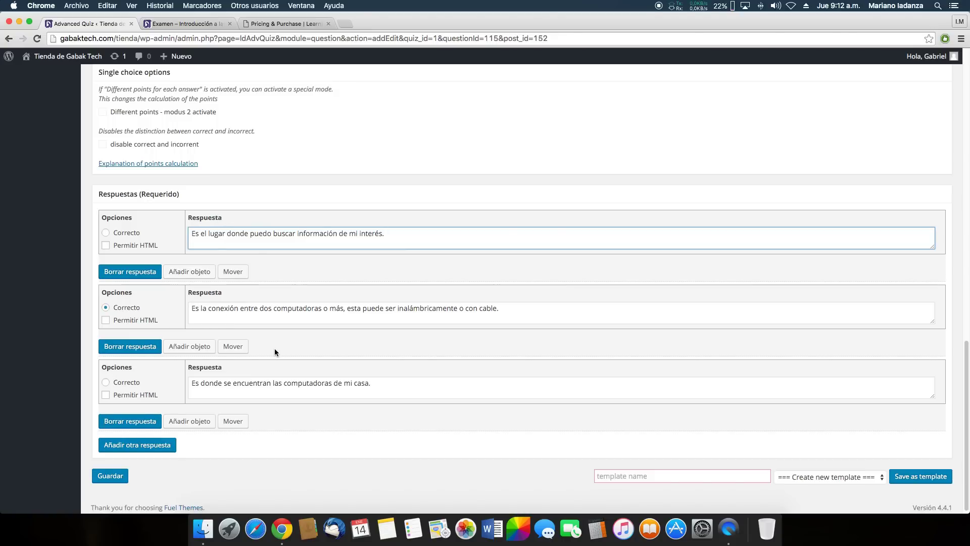
scroll(235, 315, "up", 3)
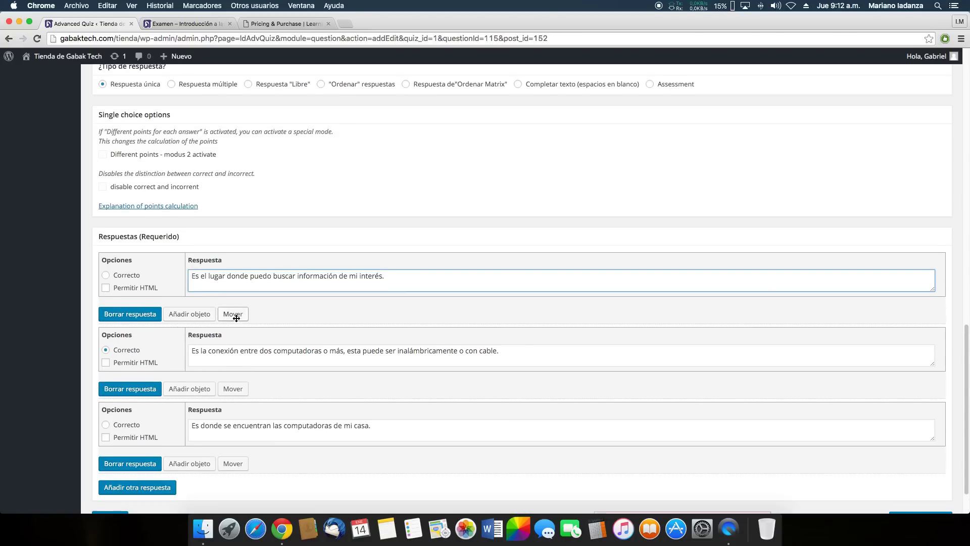
left_click(178, 100)
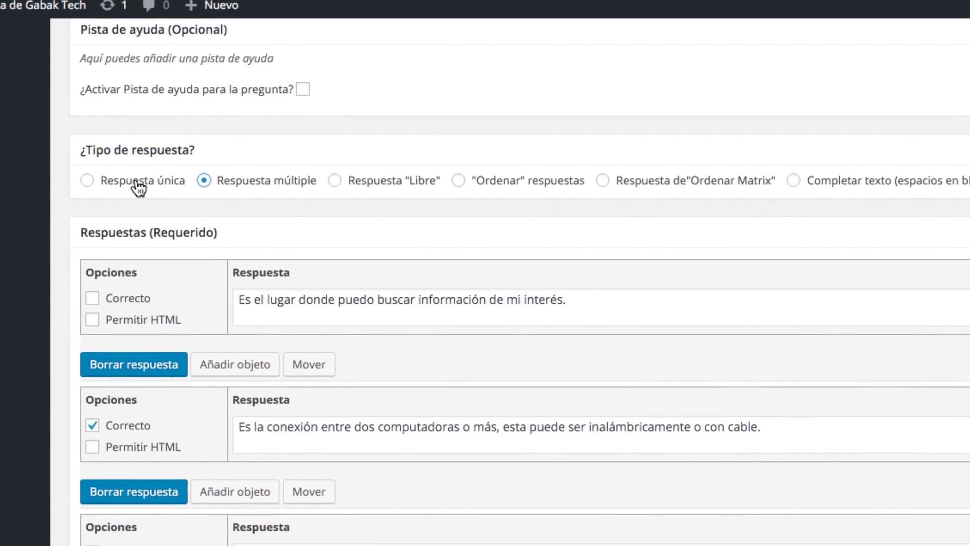
Test ticking the first and third answers under Respuesta múltiple, then revert to Respuesta única
left_click(166, 28)
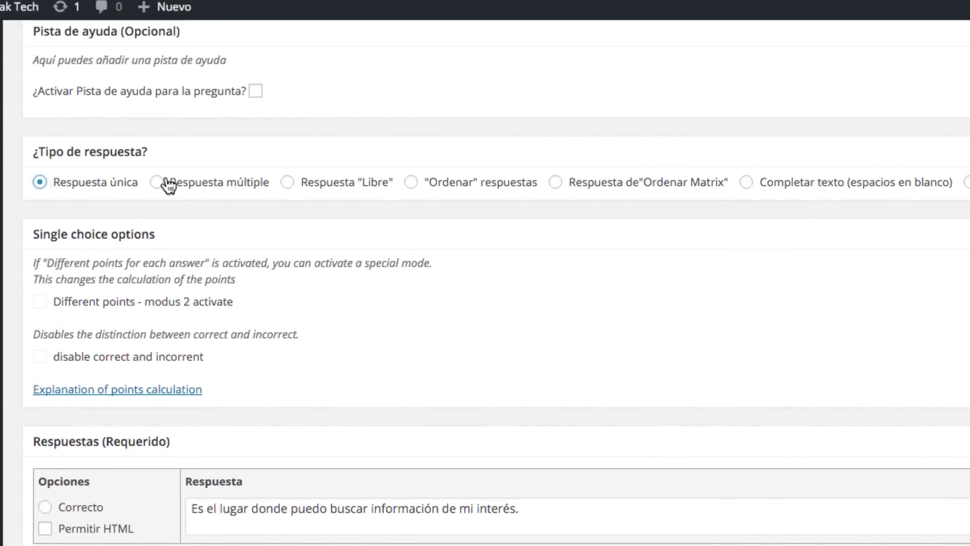
left_click(167, 183)
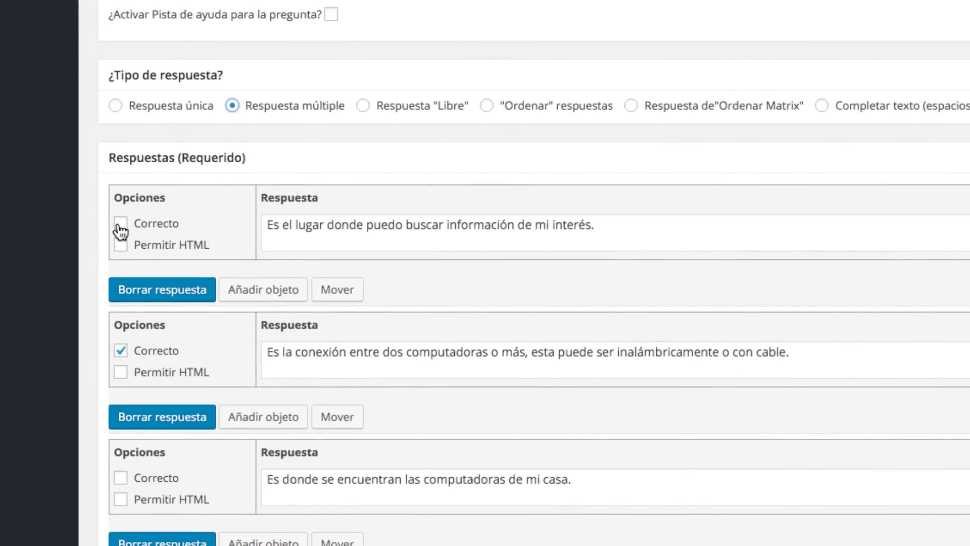
left_click(88, 271)
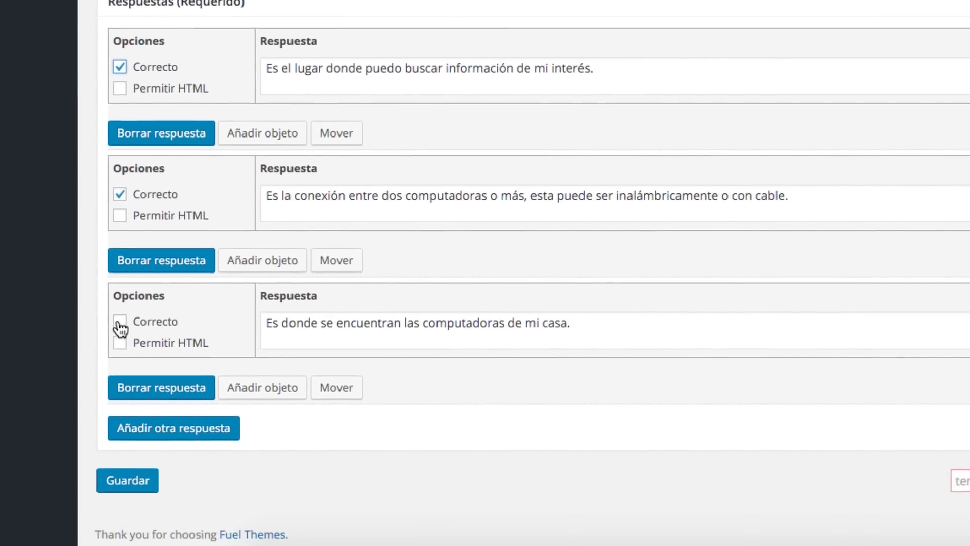
left_click(120, 478)
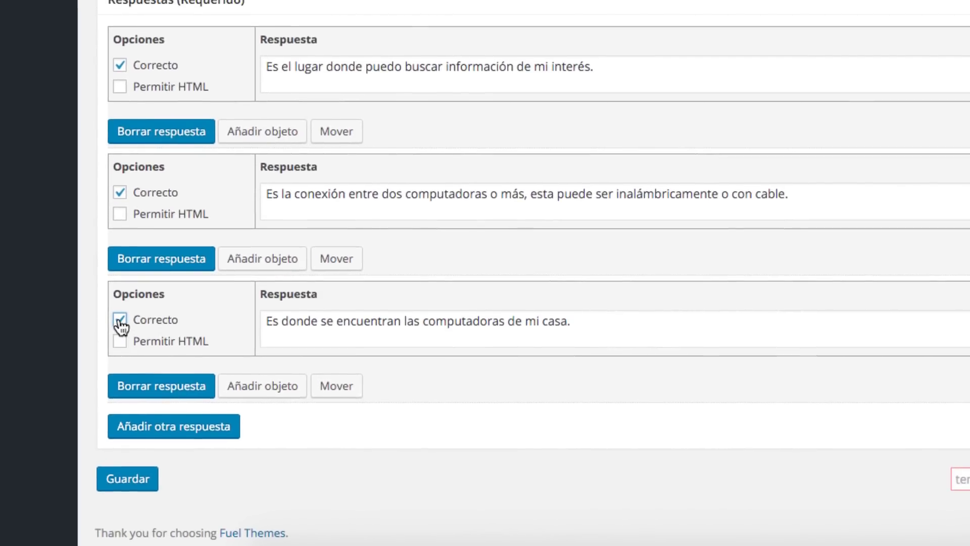
left_click(120, 319)
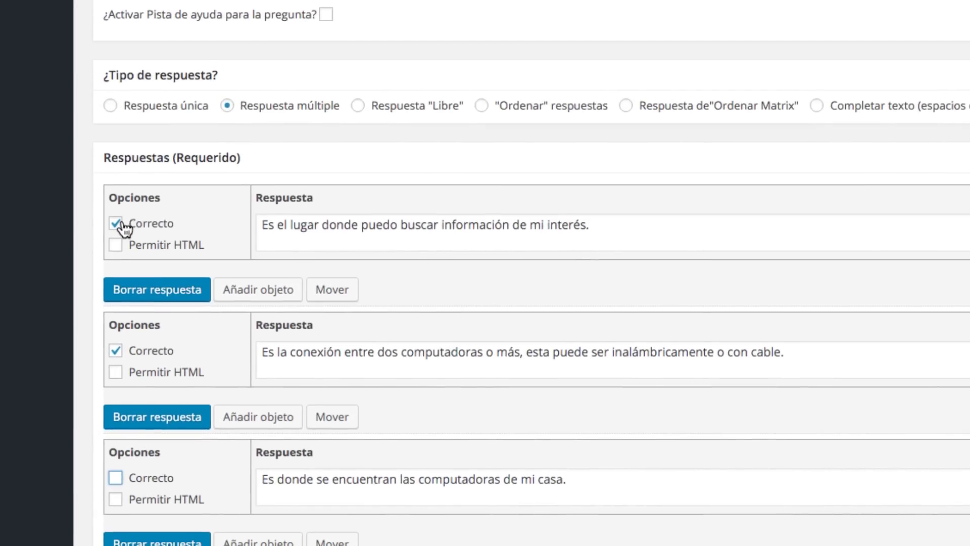
left_click(120, 65)
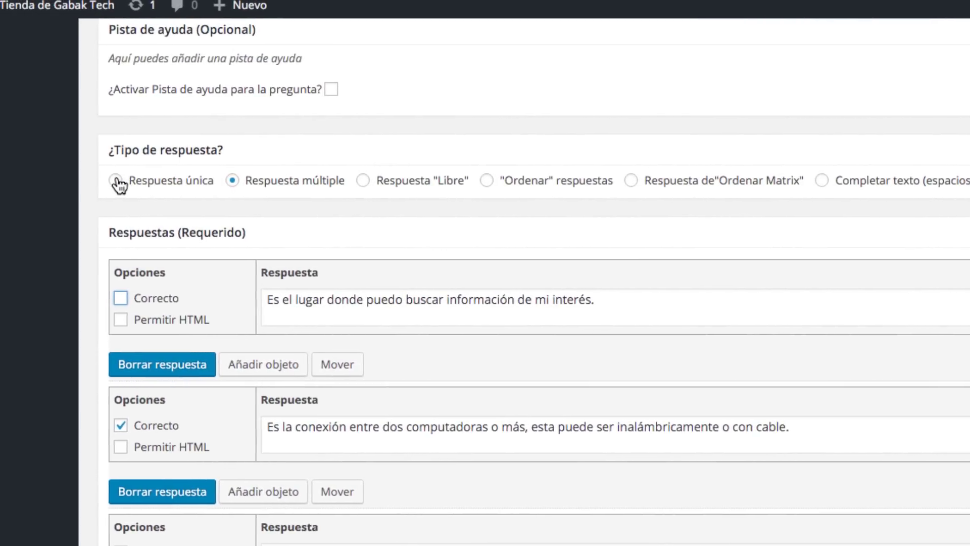
left_click(116, 182)
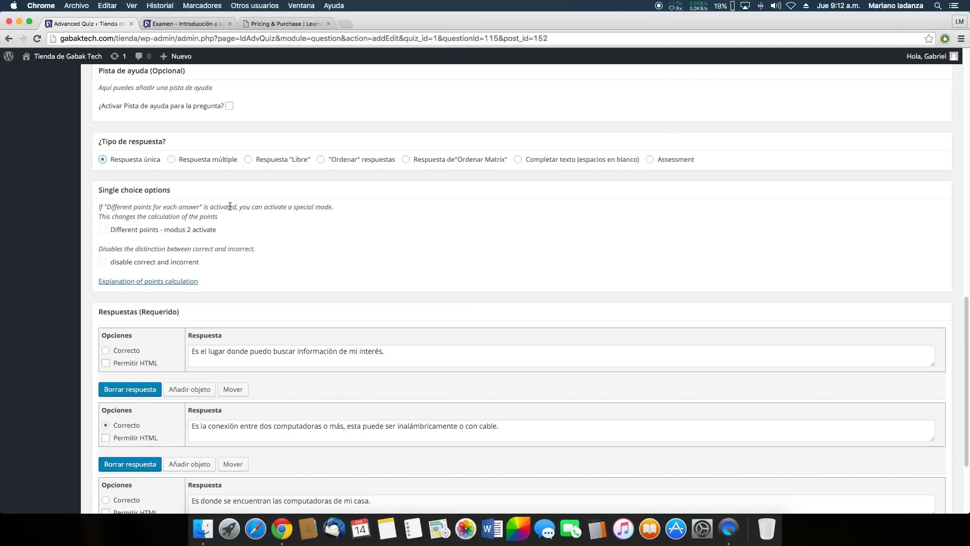
scroll(288, 243, "down", 5)
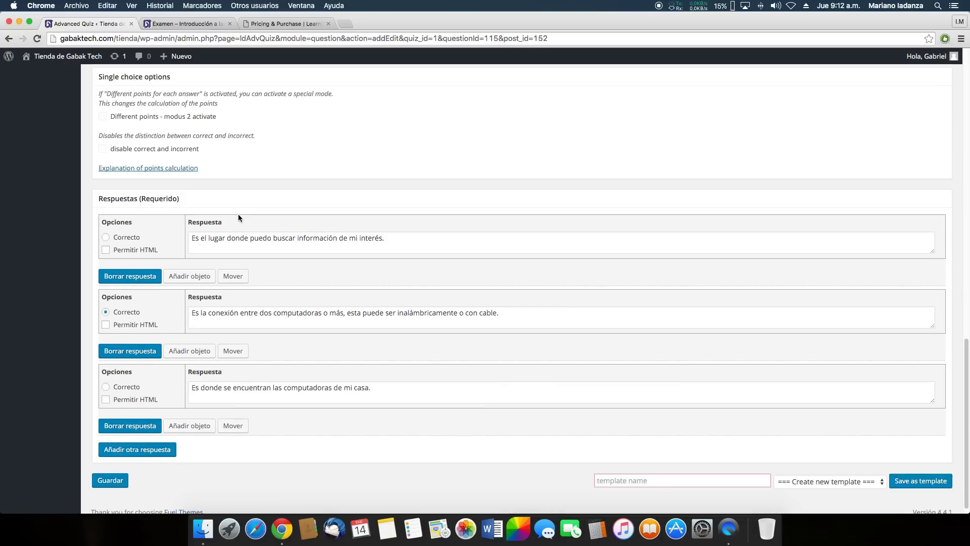
Return to the Examen - Vigilancia IP question overview and scroll through its questions
scroll(238, 213, "up", 3)
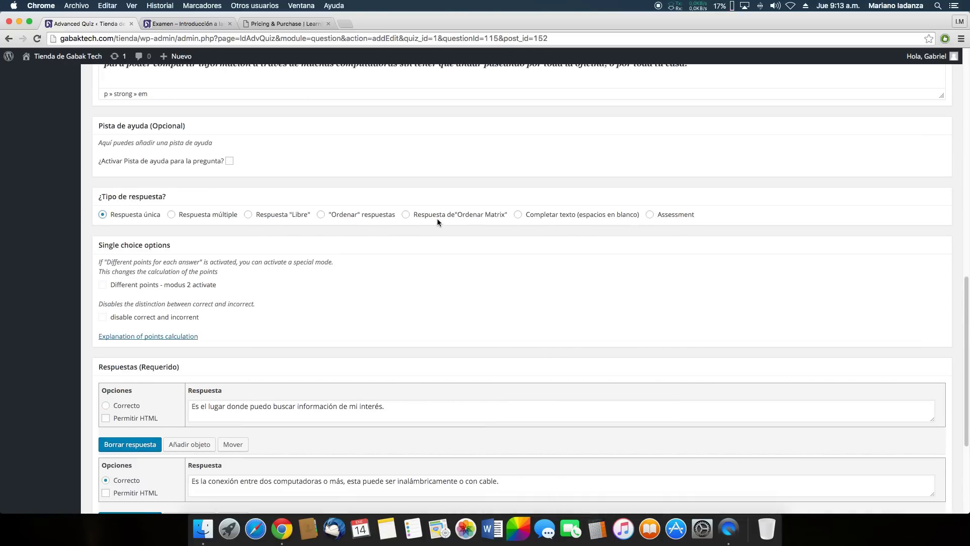
scroll(417, 232, "down", 2)
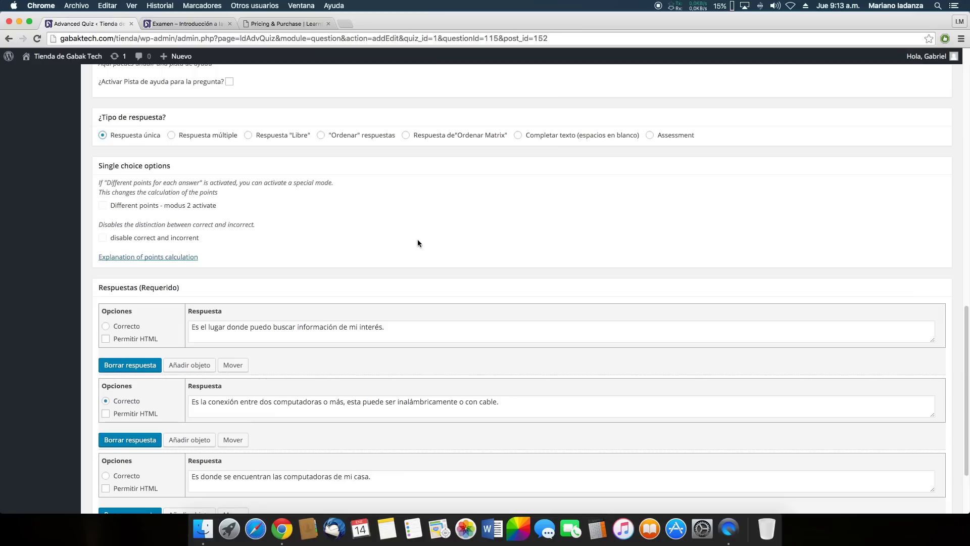
scroll(347, 191, "down", 3)
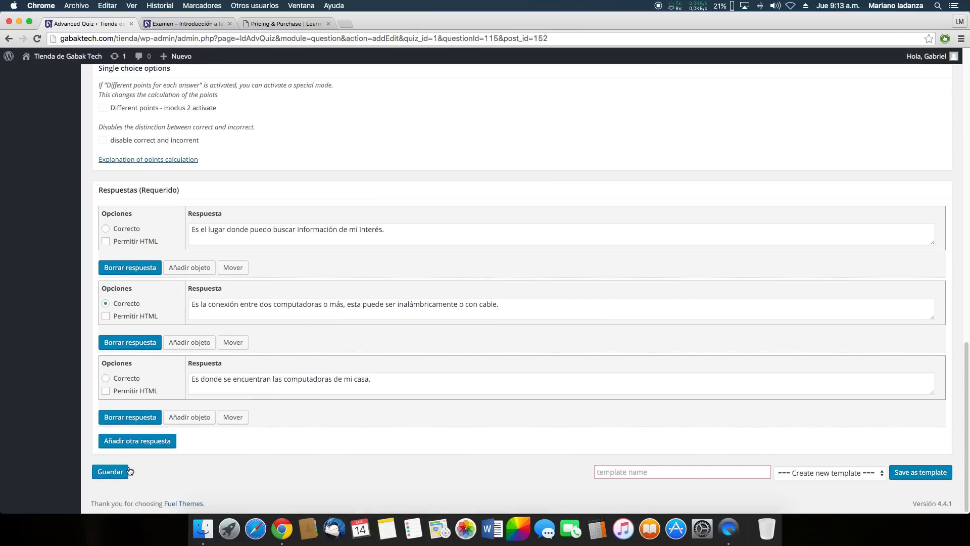
scroll(186, 369, "up", 20)
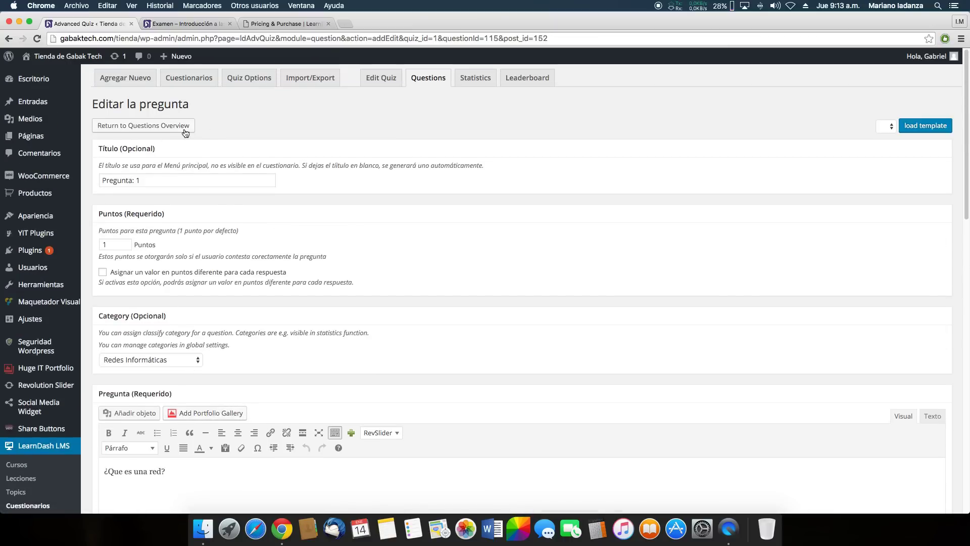
left_click(413, 76)
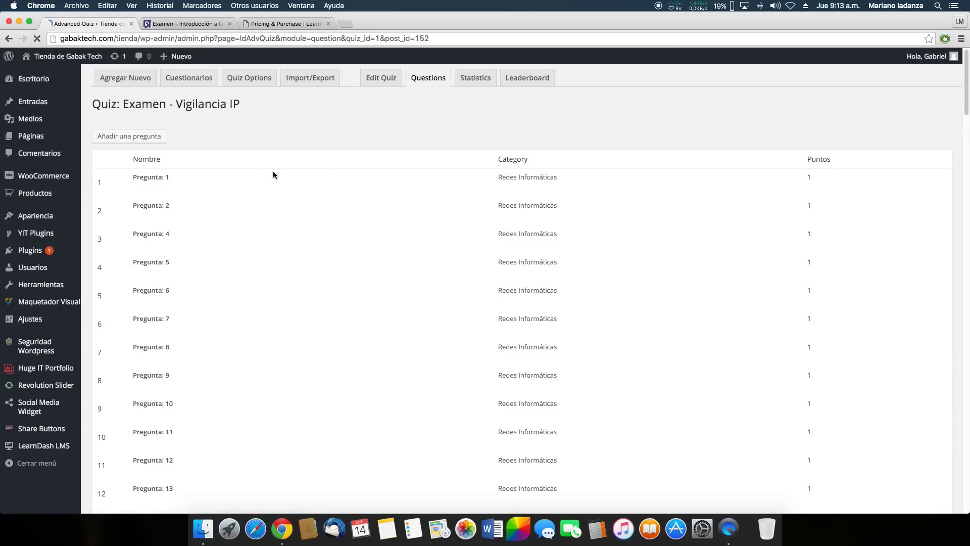
scroll(265, 127, "down", 5)
scroll(265, 126, "up", 5)
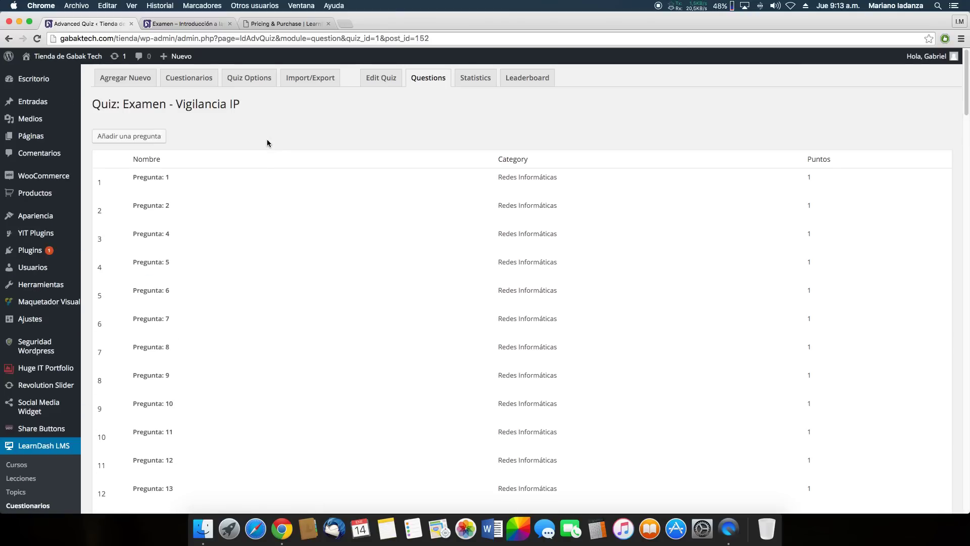
scroll(242, 147, "down", 5)
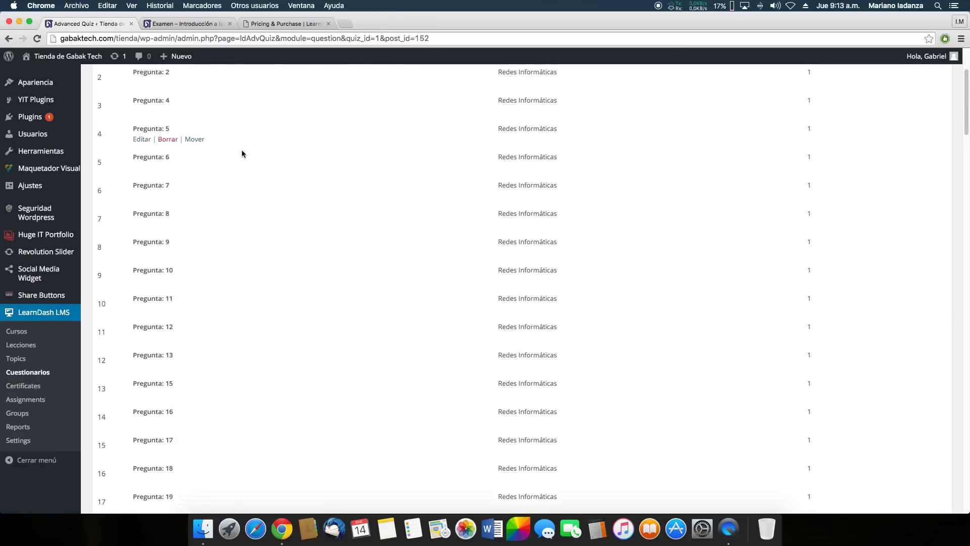
scroll(247, 174, "up", 5)
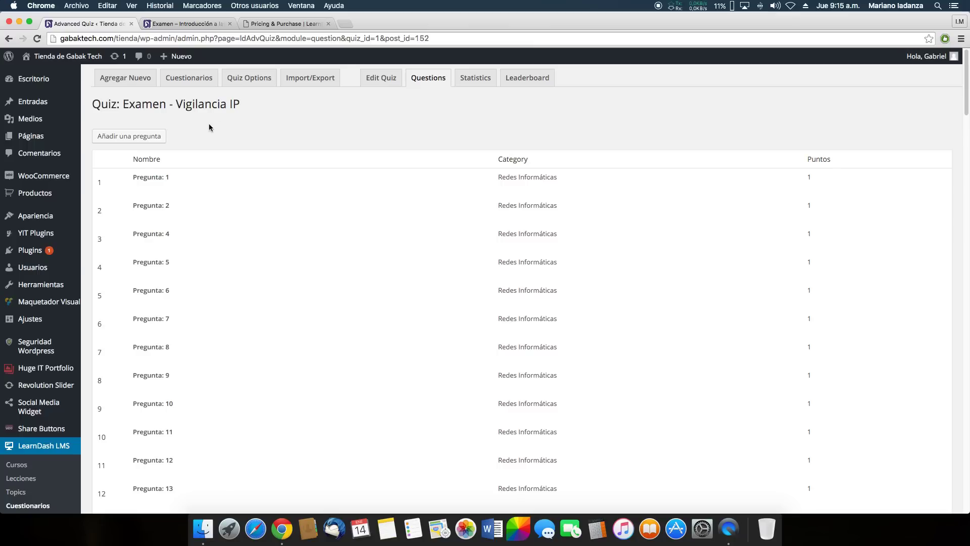
scroll(210, 122, "down", 2)
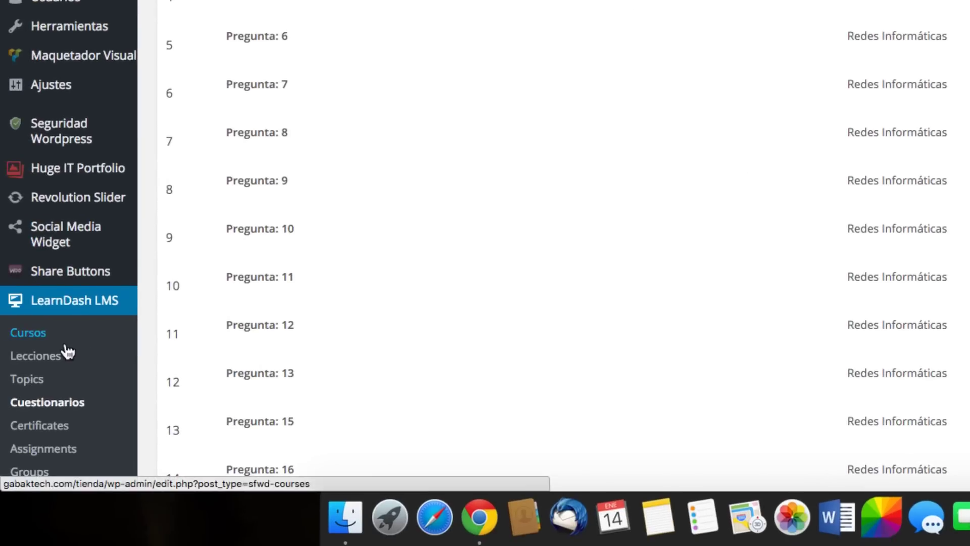
Start a new course titled 'Test' and file it under the Test category
left_click(42, 336)
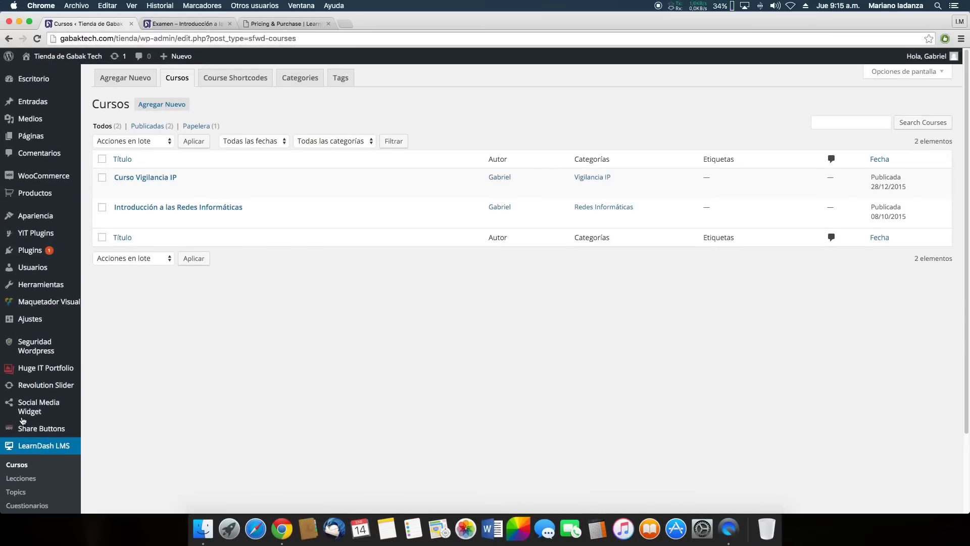
left_click(165, 107)
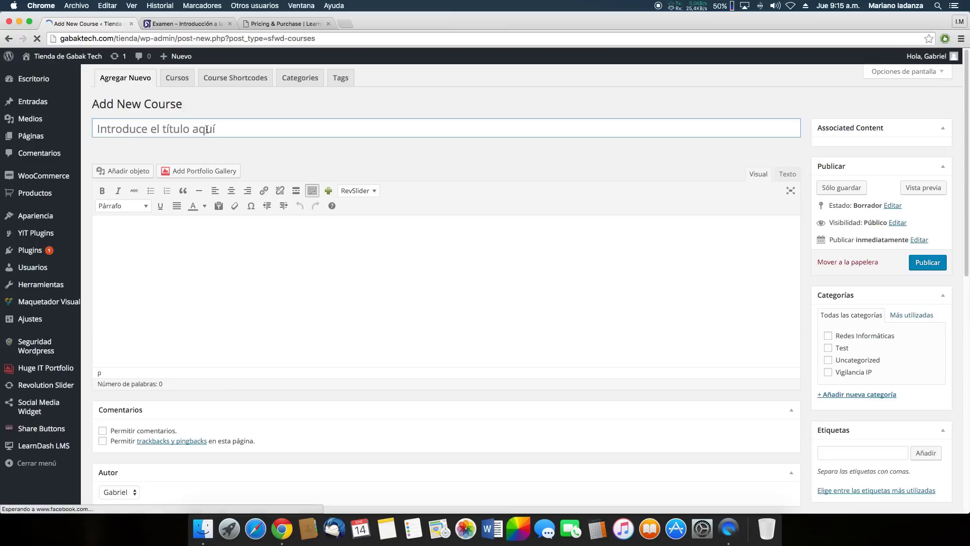
type("Test")
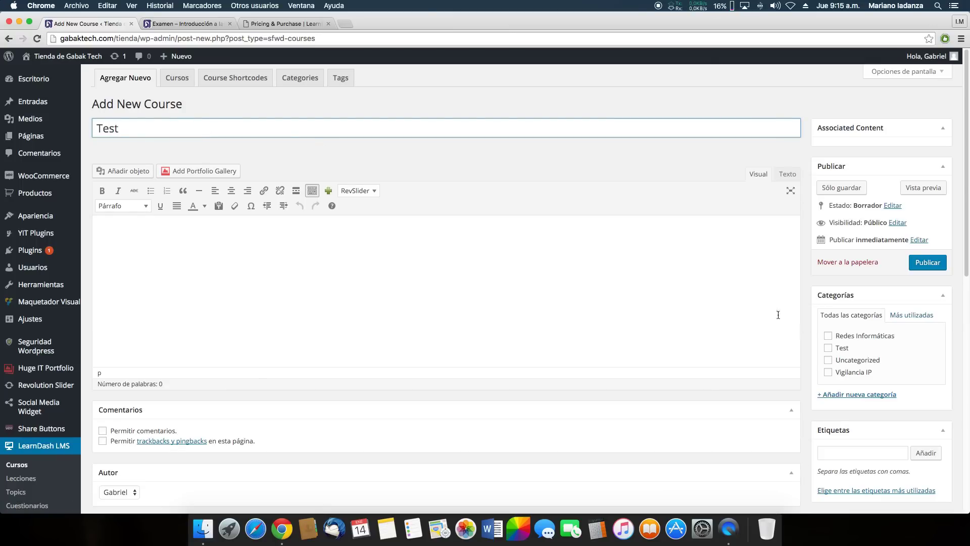
left_click(831, 351)
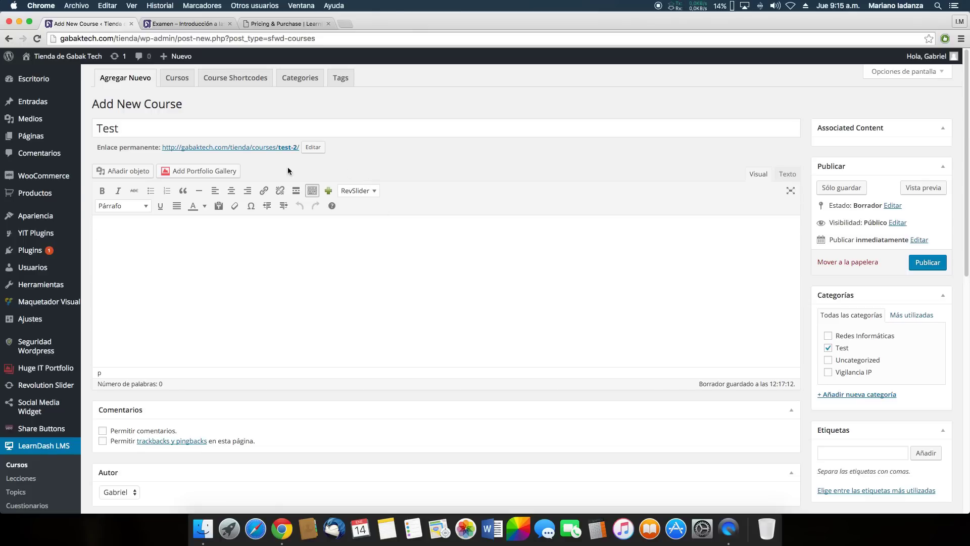
Inspect the red login notice on the published exam page in the other tab
left_click(183, 24)
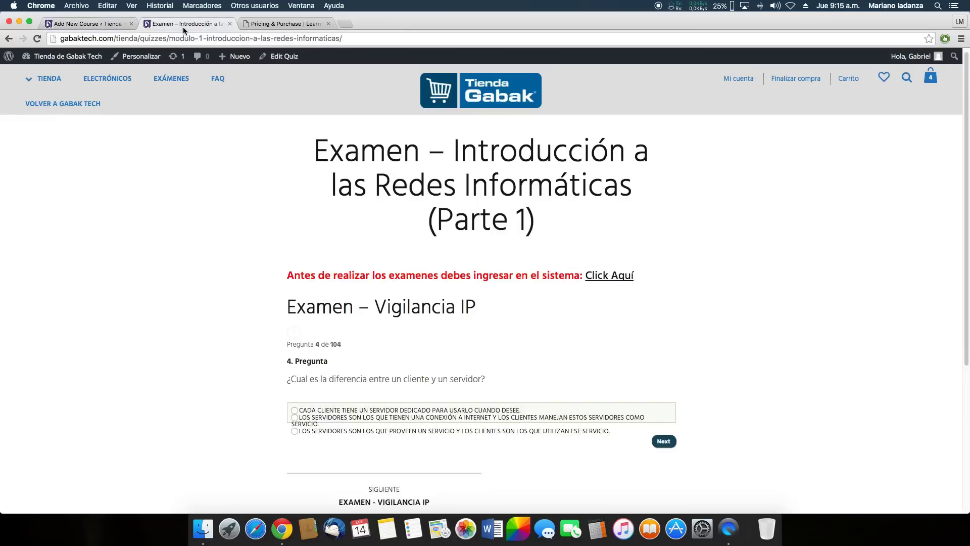
left_click_drag(287, 277, 587, 282)
left_click(680, 281)
left_click_drag(288, 277, 417, 278)
left_click(297, 225)
key("ctrl+shift+Tab")
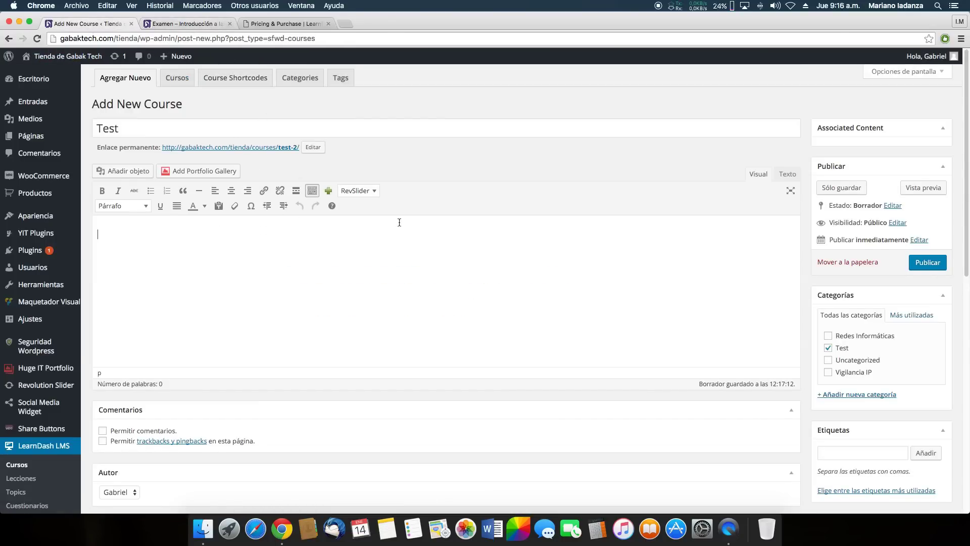
scroll(414, 223, "down", 10)
scroll(424, 225, "up", 10)
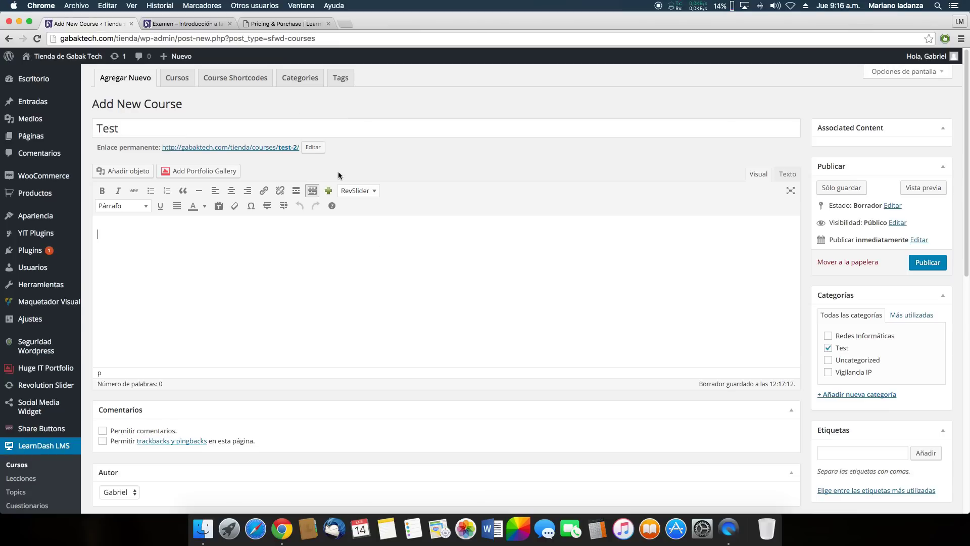
Recheck the exam page, then publish the new Test course
left_click(210, 24)
left_click(95, 23)
scroll(353, 284, "down", 10)
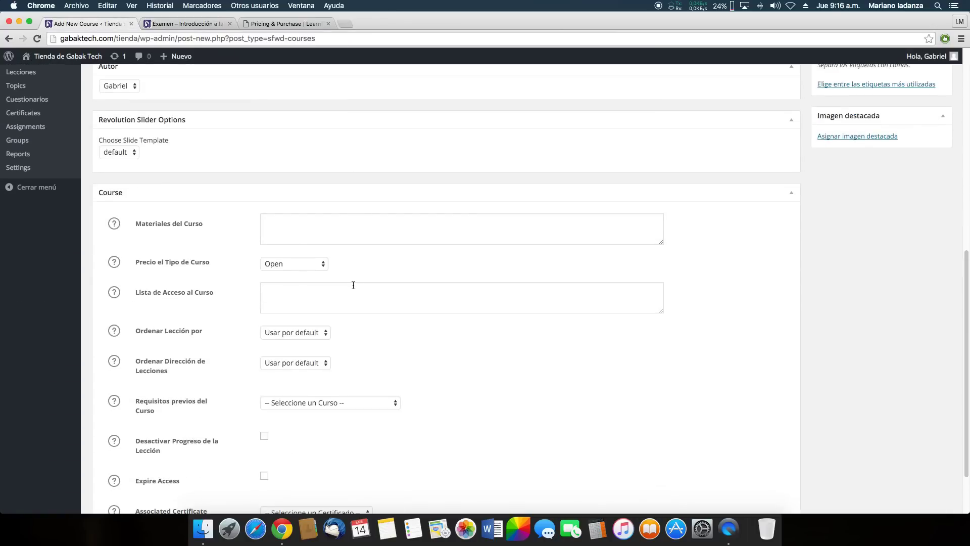
scroll(353, 284, "down", 2)
scroll(404, 329, "down", 2)
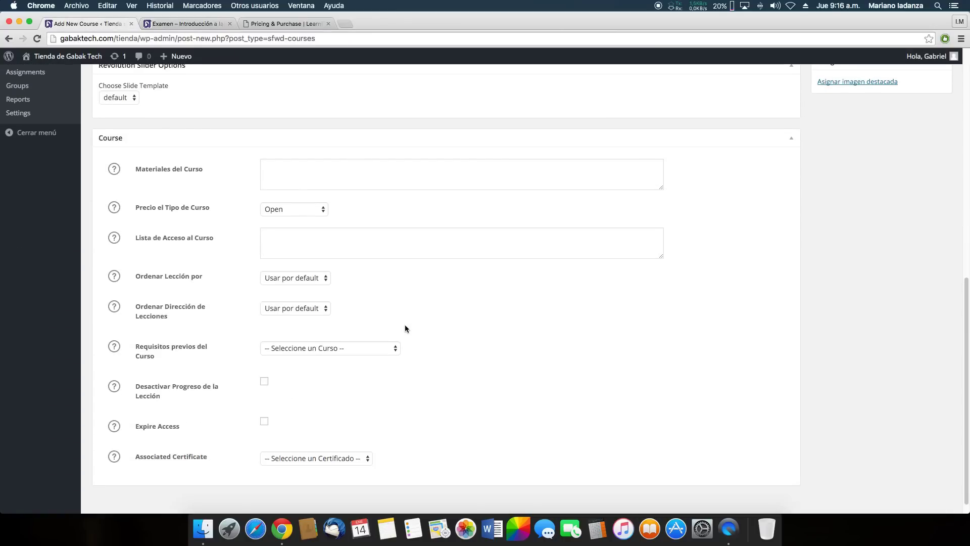
scroll(407, 329, "up", 15)
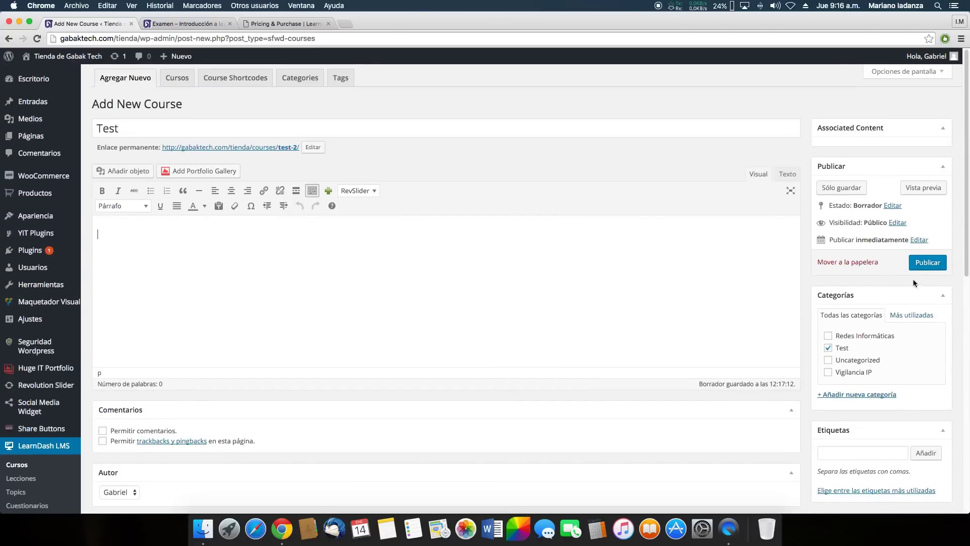
left_click(928, 263)
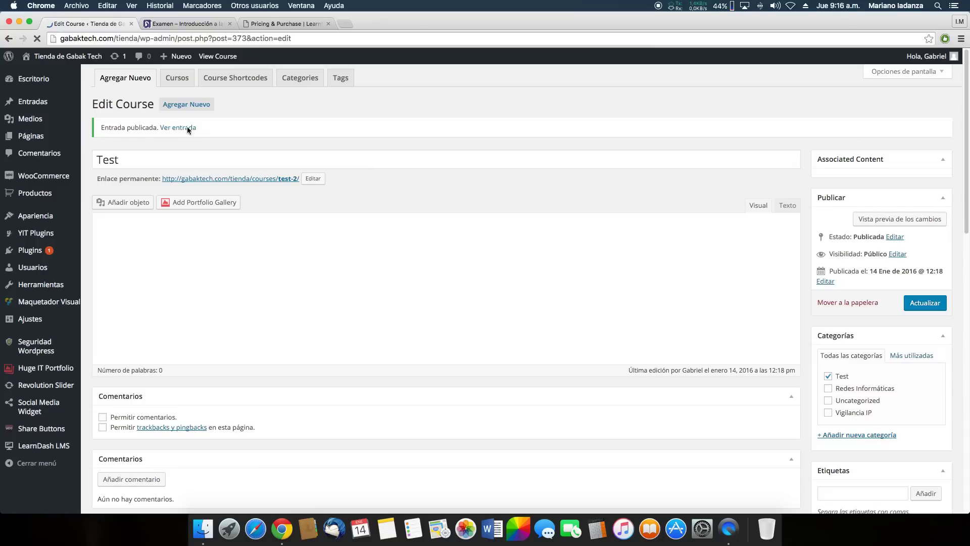
Open the Test course for editing, leaving no prerequisite and price type Open
left_click(177, 79)
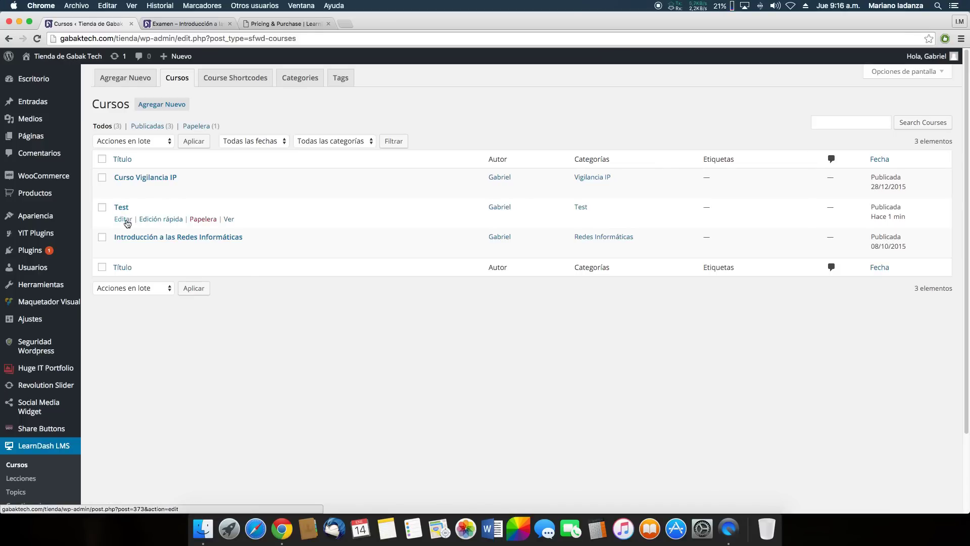
left_click(123, 220)
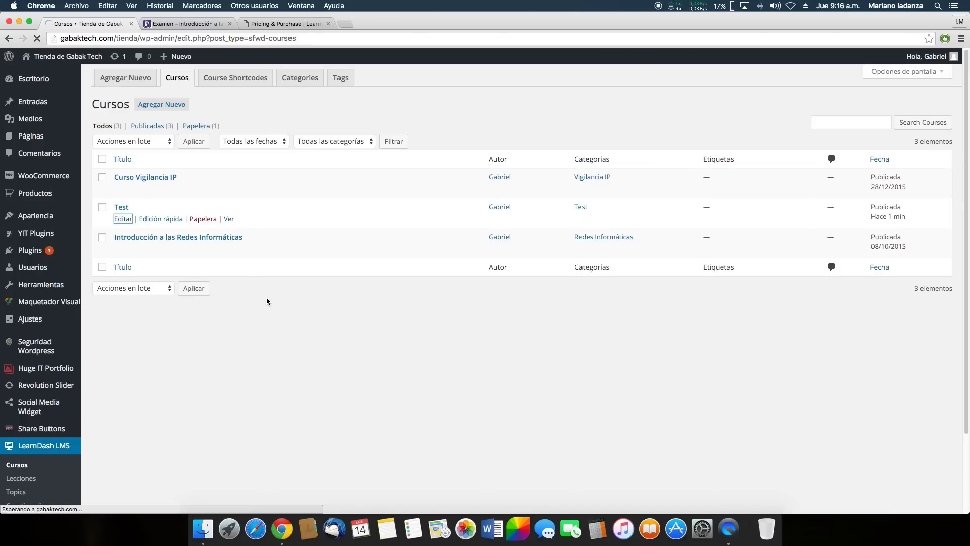
scroll(276, 368, "down", 15)
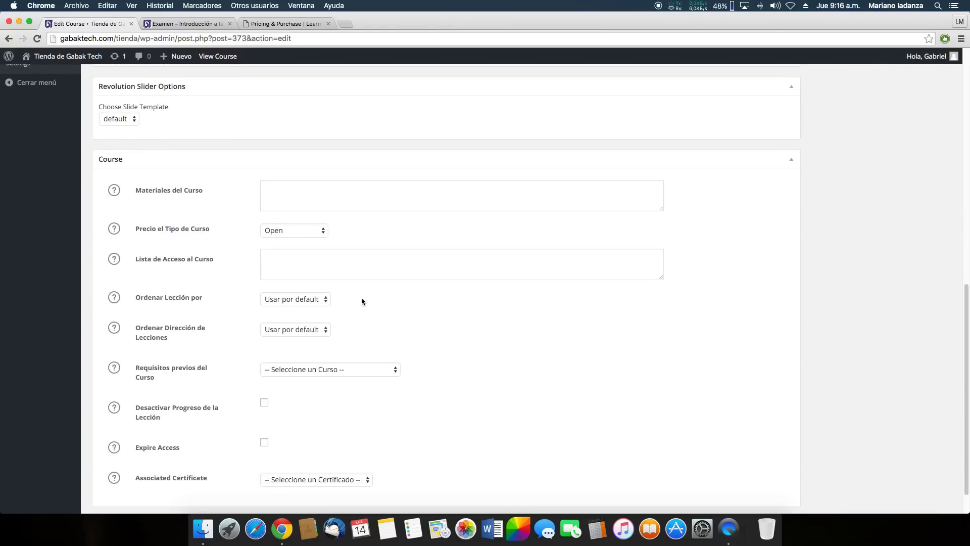
left_click(370, 372)
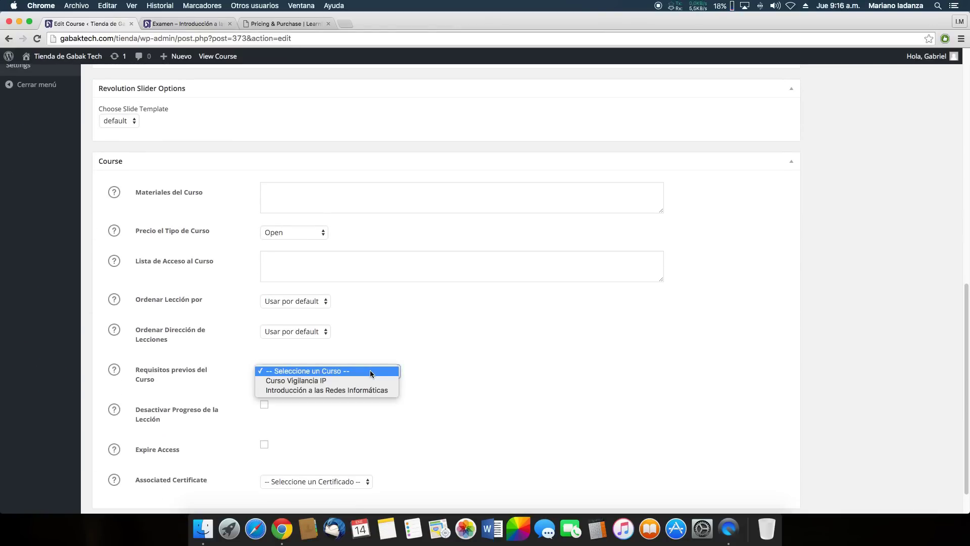
left_click(369, 372)
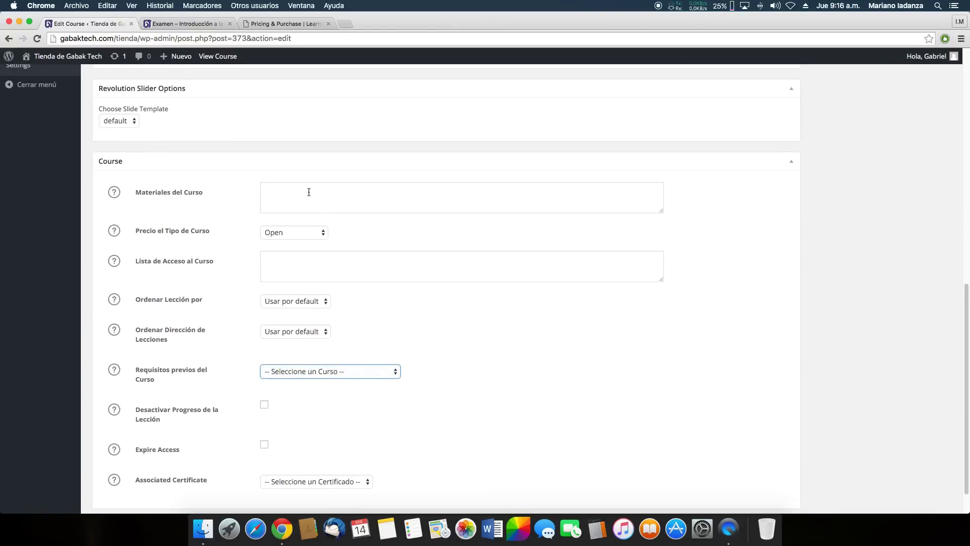
left_click(307, 236)
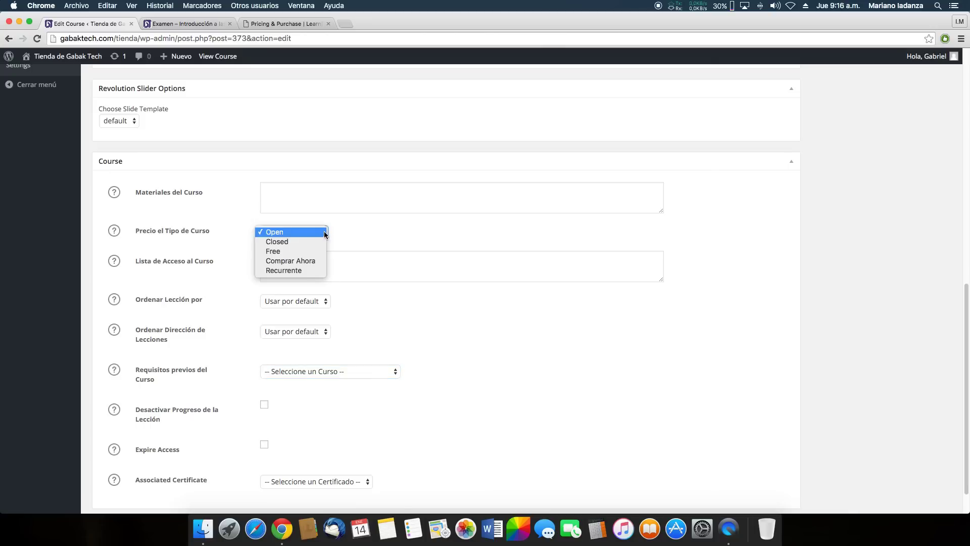
left_click(318, 232)
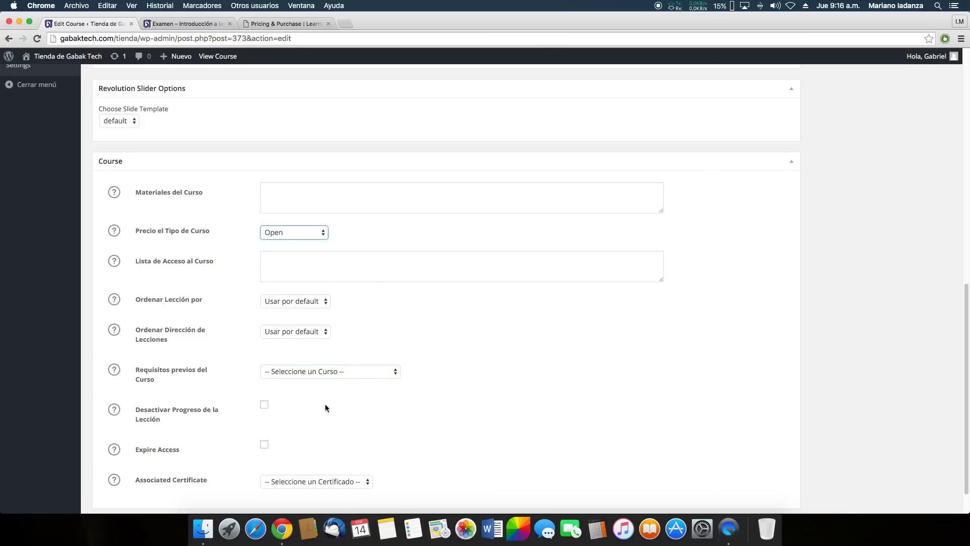
scroll(419, 279, "up", 20)
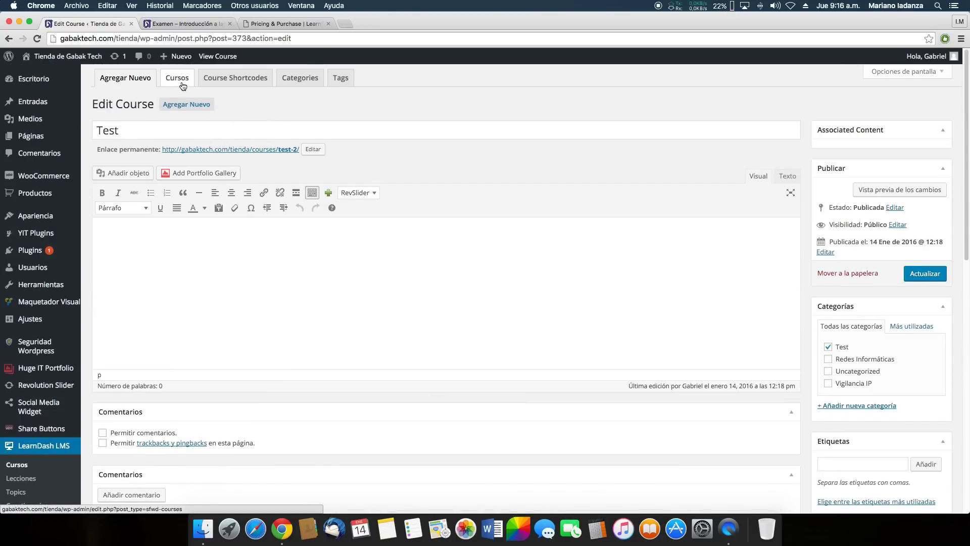
scroll(234, 277, "down", 5)
Create a new quiz titled 'Test' filed under the Test category
mouse_move(47, 218)
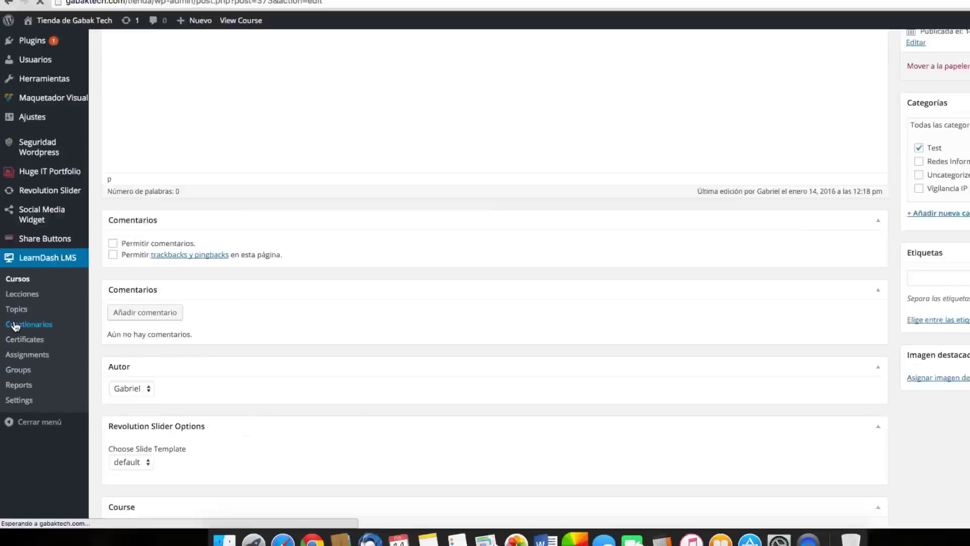
left_click(22, 298)
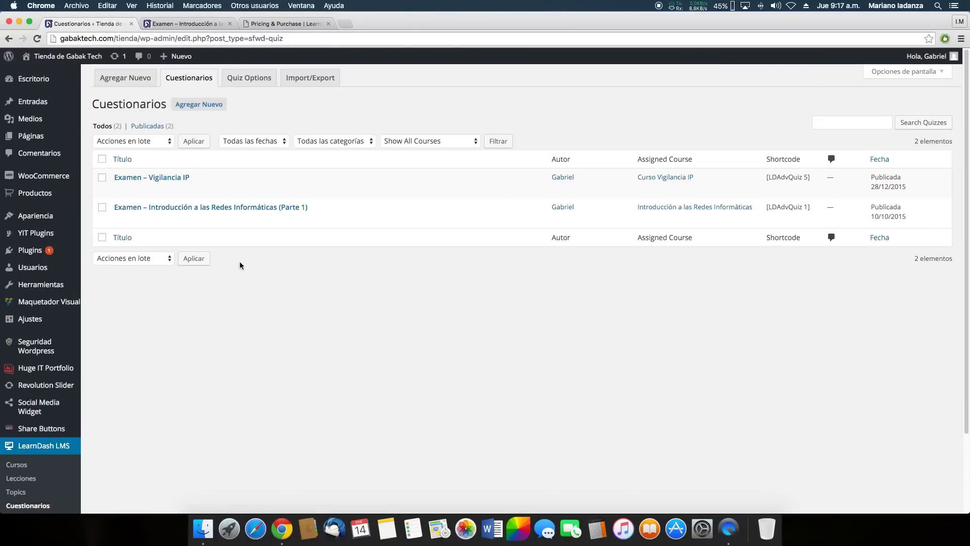
left_click(198, 104)
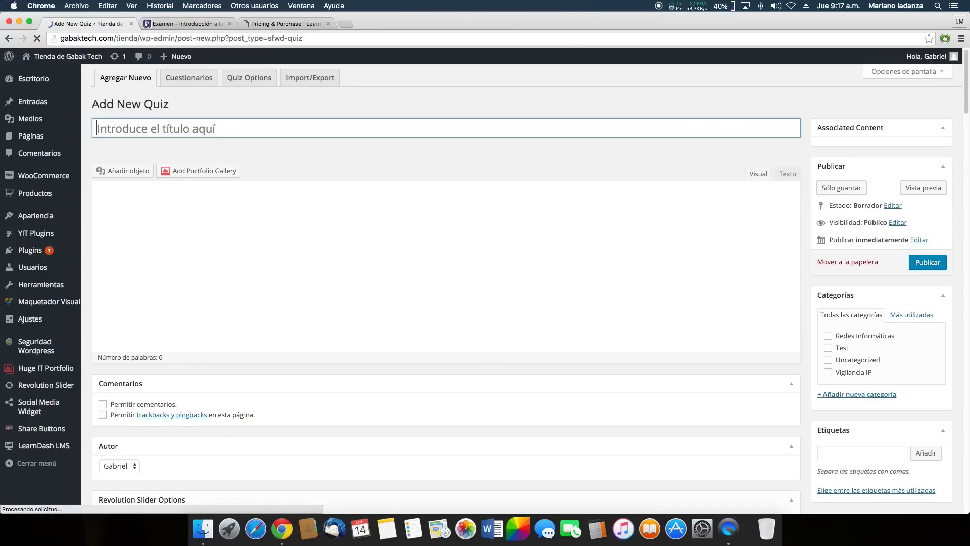
type("Test")
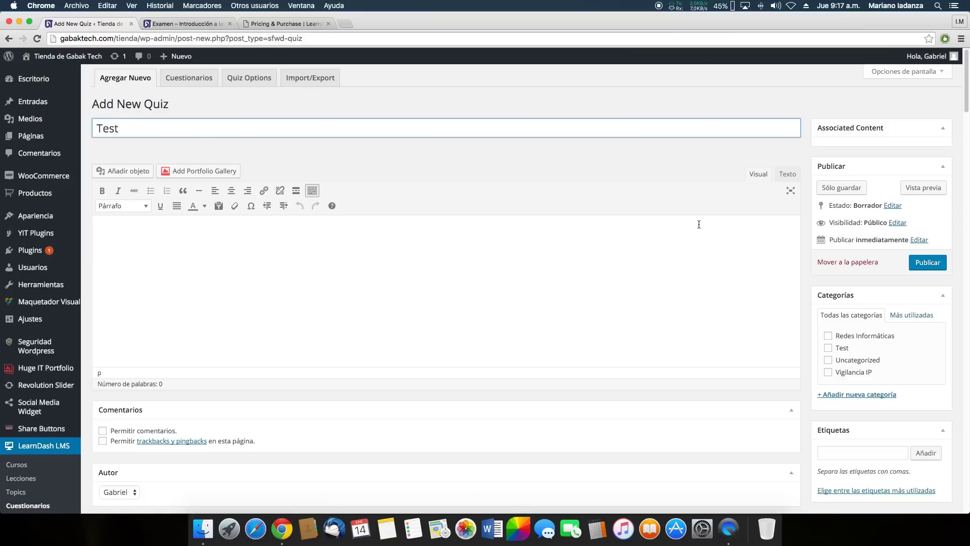
left_click(827, 348)
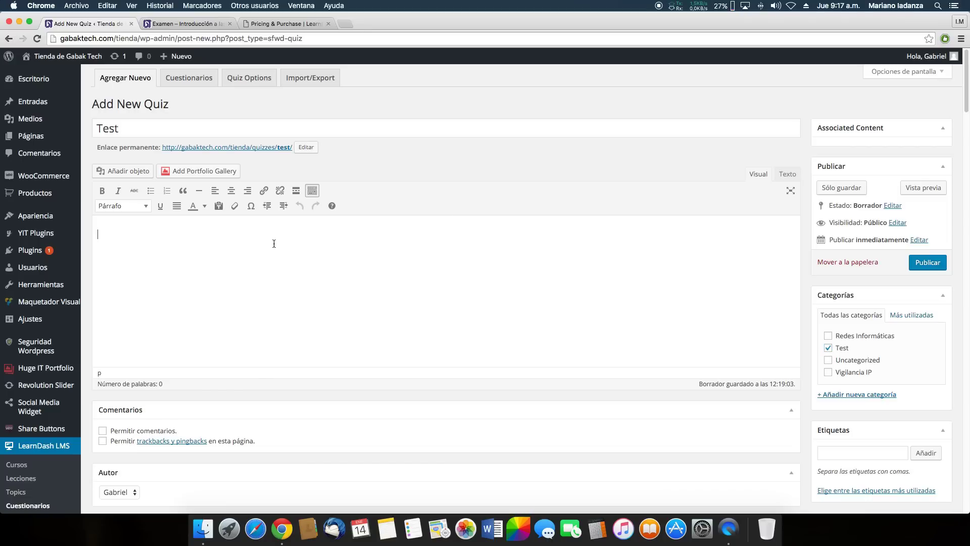
Compare with an existing quiz page and review the new quiz's options, including 80 passing percentage
left_click(173, 23)
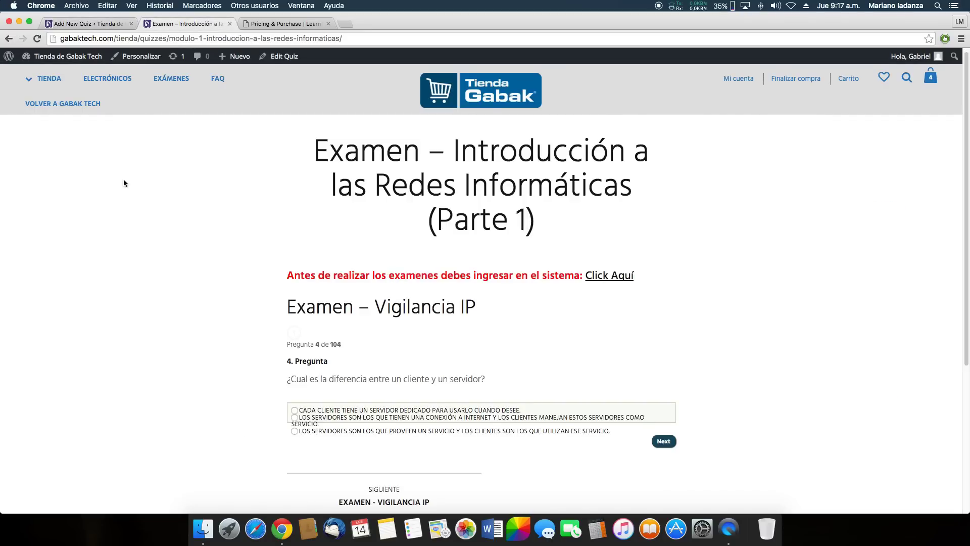
left_click(89, 23)
scroll(283, 314, "down", 5)
scroll(304, 360, "down", 5)
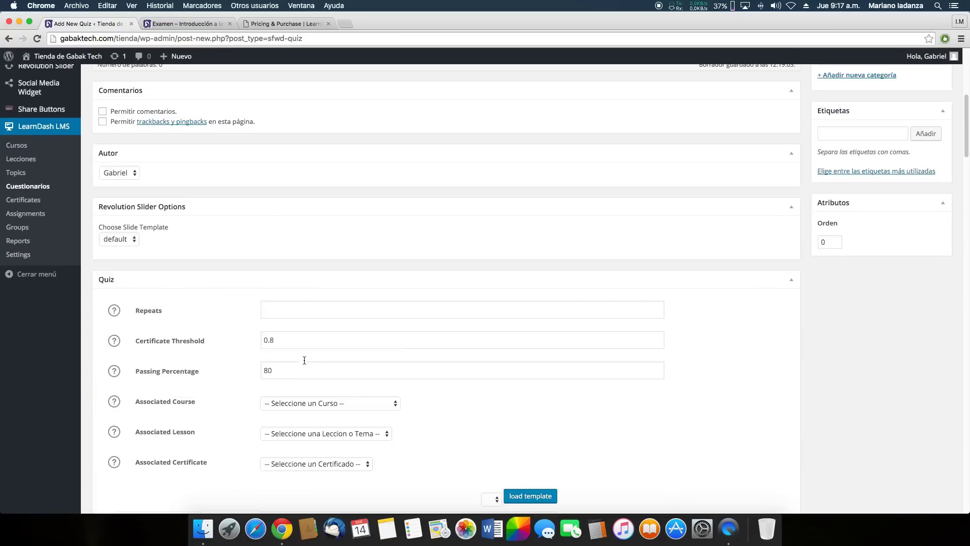
scroll(311, 279, "down", 1)
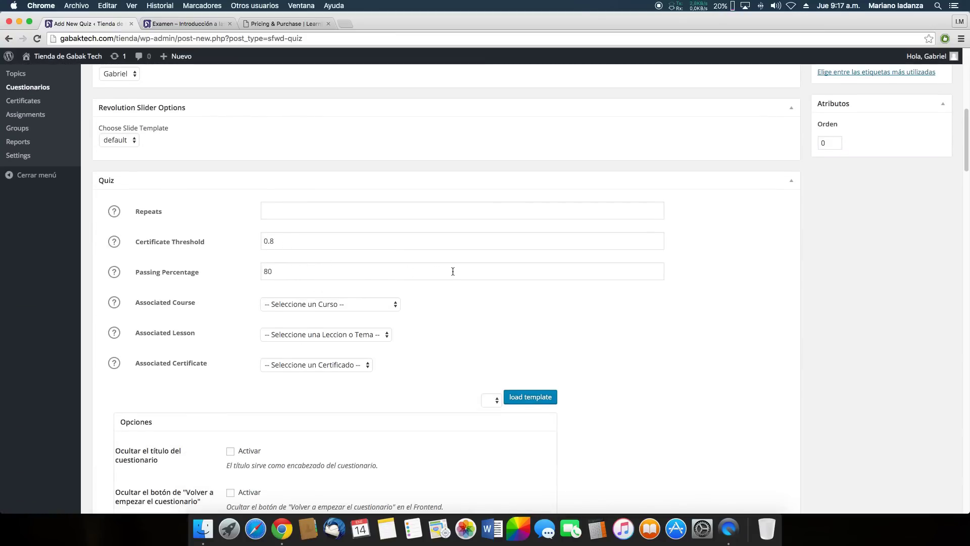
scroll(454, 276, "down", 13)
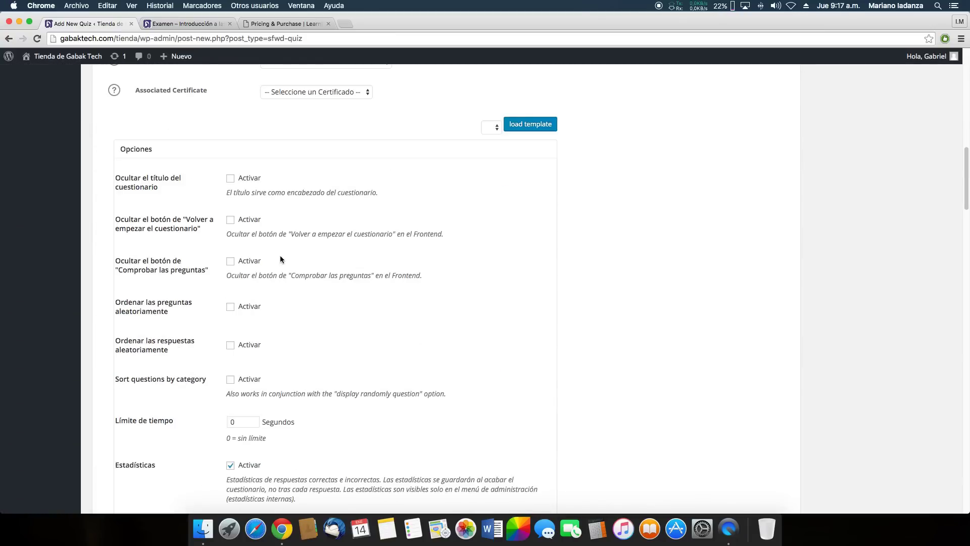
scroll(267, 286, "down", 18)
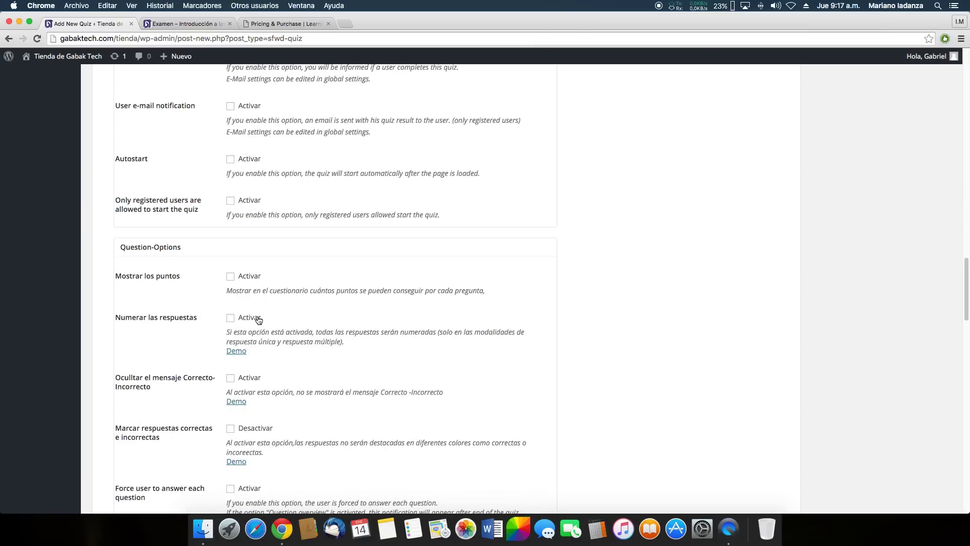
scroll(258, 315, "down", 4)
scroll(257, 315, "up", 20)
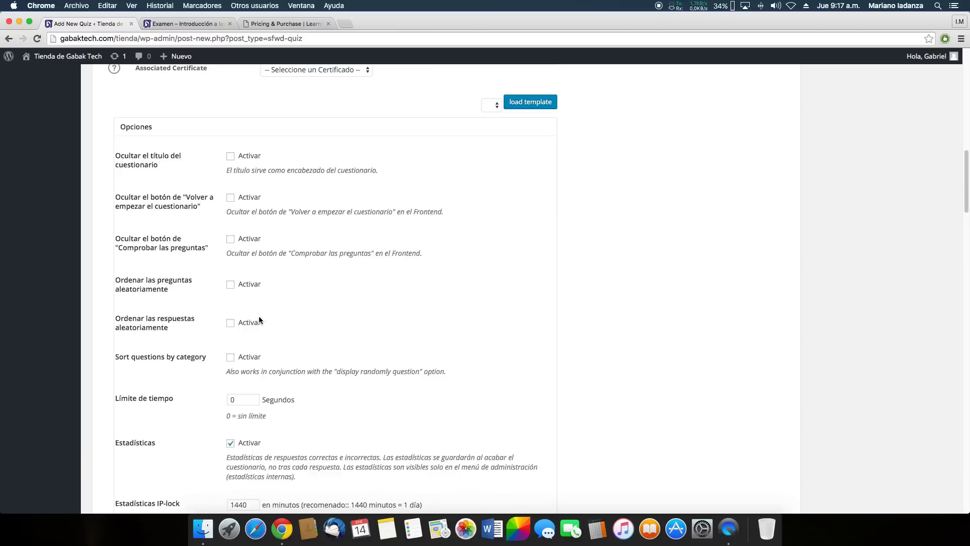
scroll(260, 321, "up", 3)
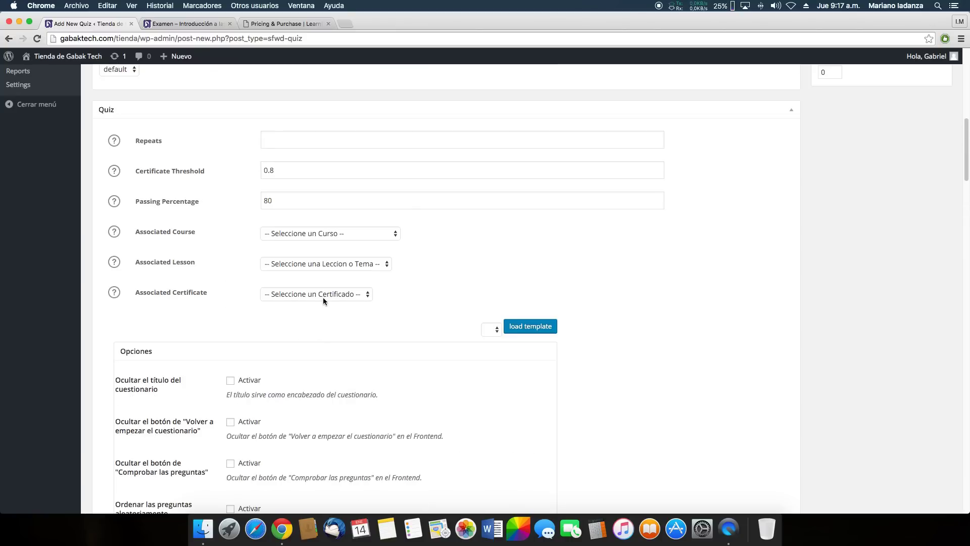
scroll(323, 298, "up", 1)
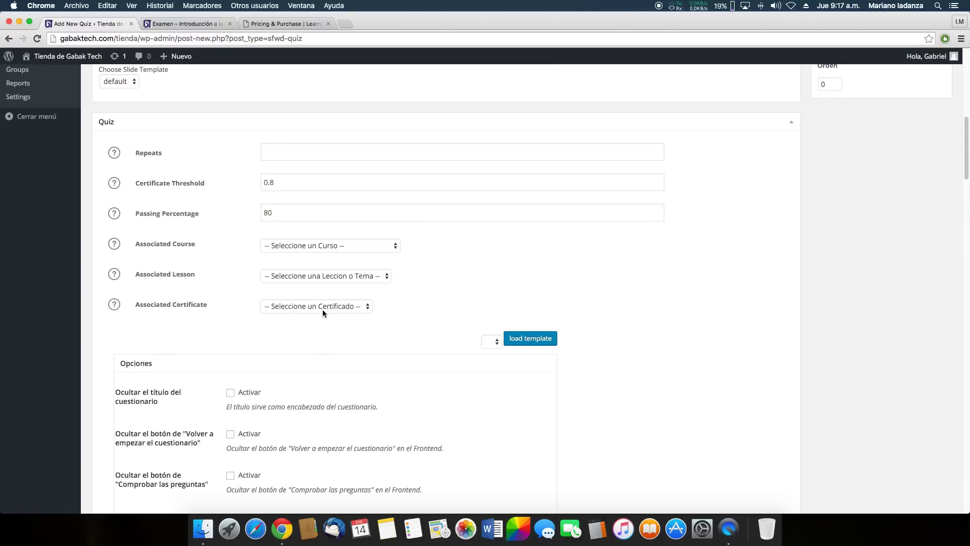
scroll(404, 326, "up", 10)
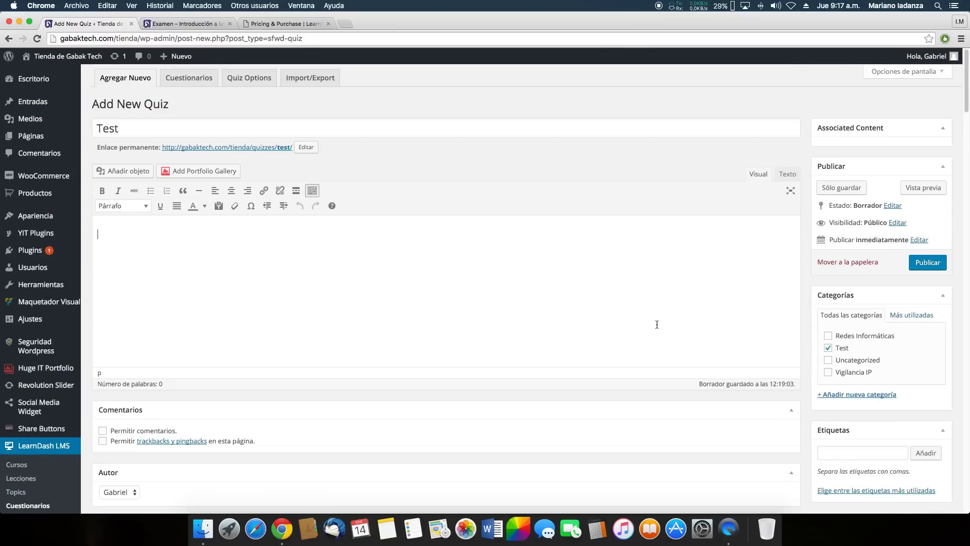
Publish the Test quiz and view its empty question list with 0 points
left_click(926, 264)
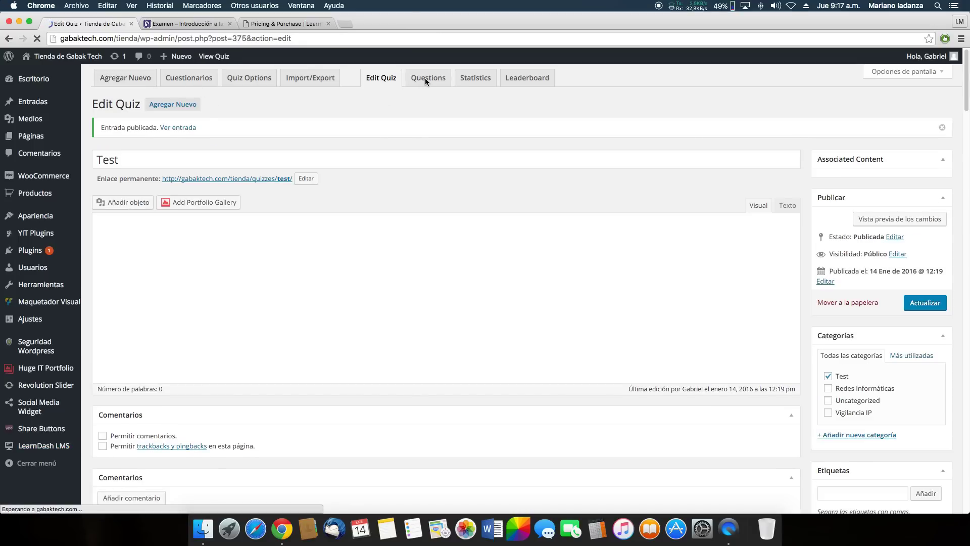
left_click(183, 79)
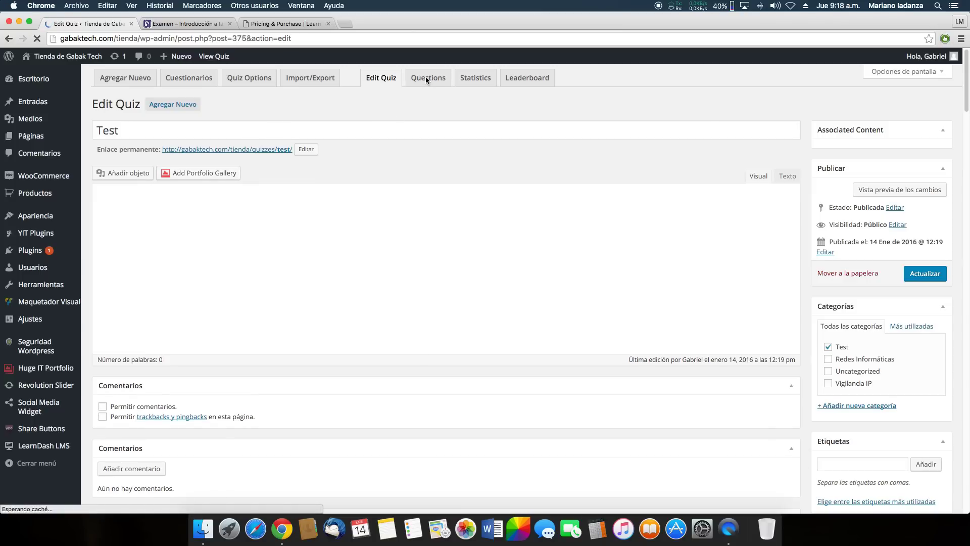
left_click(427, 81)
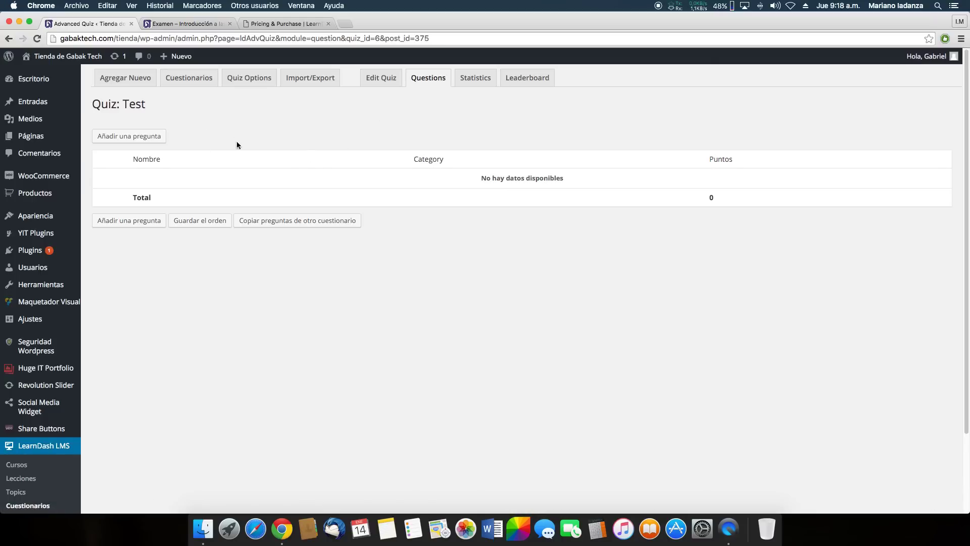
Start a new question and create and assign the question category 'Test'
left_click(146, 141)
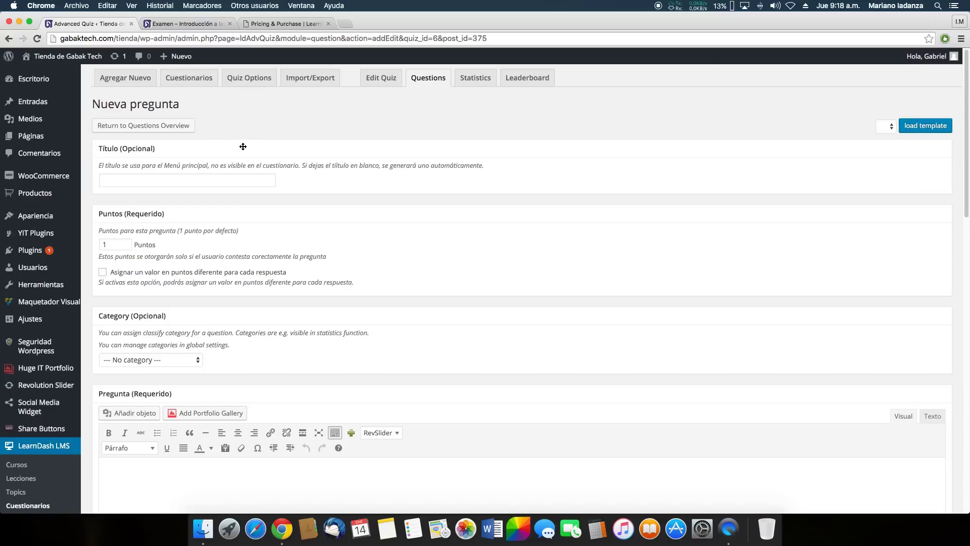
scroll(253, 177, "down", 3)
scroll(253, 178, "up", 3)
scroll(339, 265, "down", 5)
scroll(303, 252, "up", 5)
scroll(151, 252, "down", 3)
left_click(197, 273)
left_click(198, 273)
left_click(198, 274)
left_click(160, 262)
left_click(142, 318)
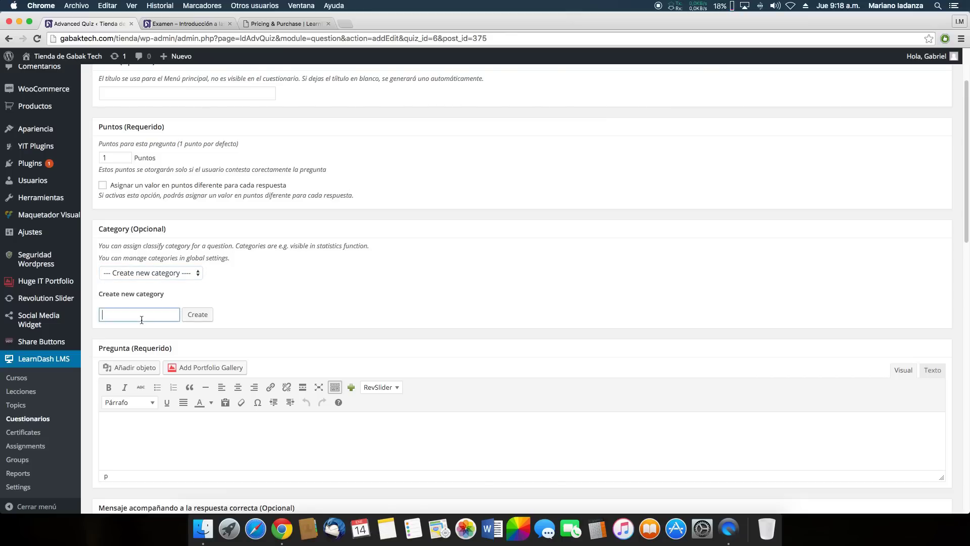
type("Test")
left_click(197, 315)
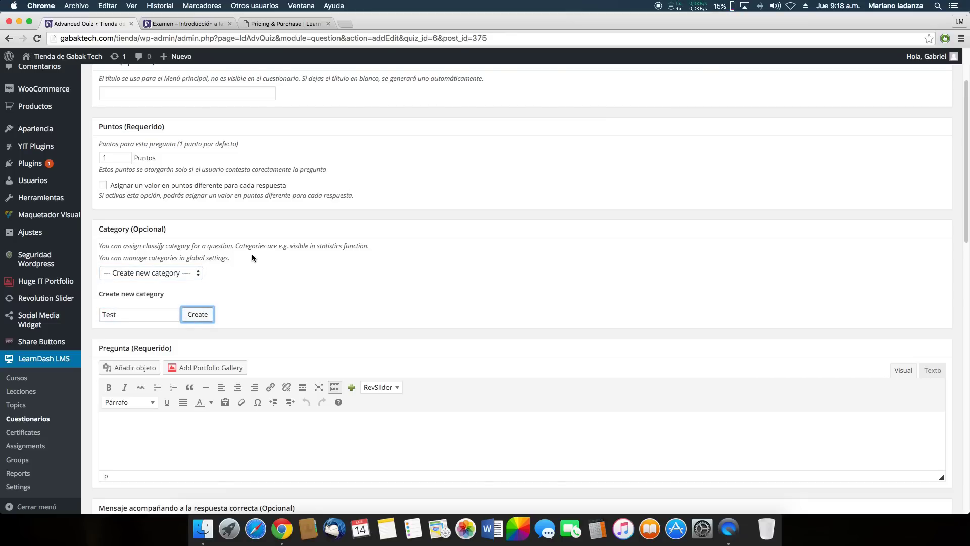
left_click(200, 274)
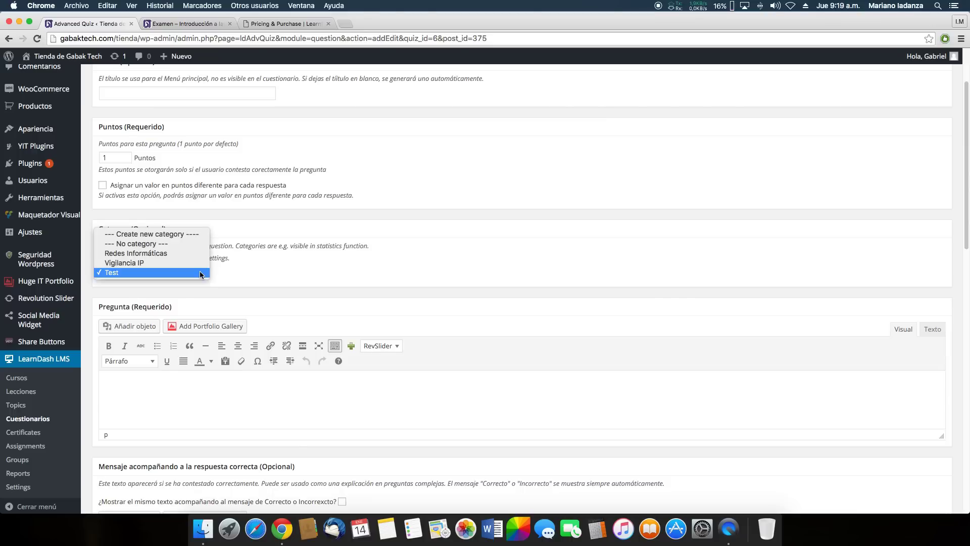
left_click(201, 273)
scroll(299, 296, "down", 1)
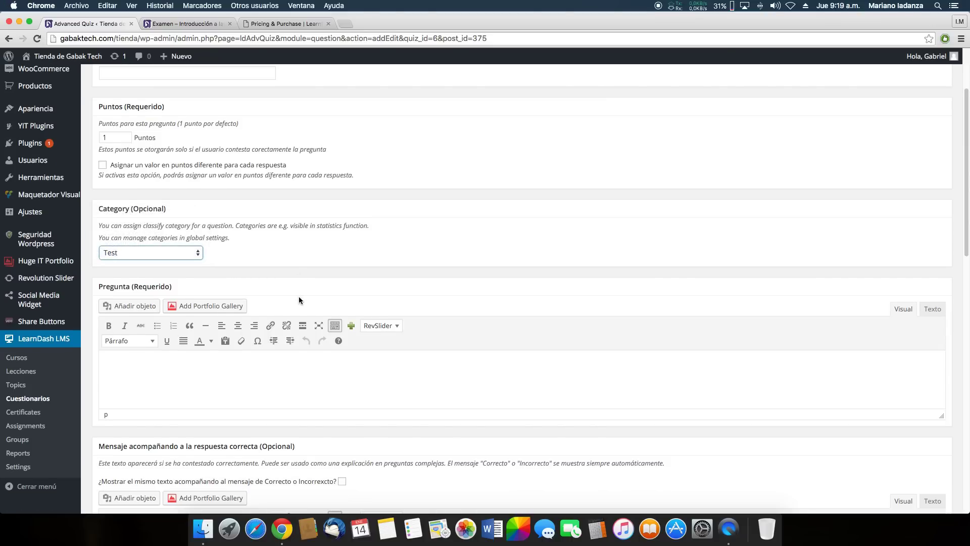
Type the question about plugging a ball mouse by USB in the 90s, correcting podia to podía
left_click(201, 367)
scroll(374, 286, "down", 5)
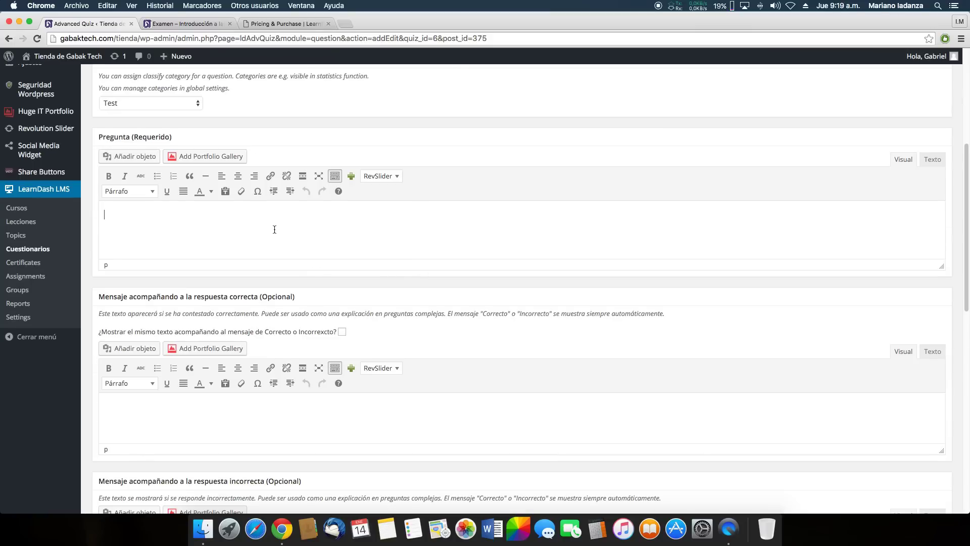
type("?Se puede")
key("BackSpace")
key("BackSpace")
key("BackSpace")
key("BackSpace")
key("BackSpace")
key("BackSpace")
type("podia enchufar un mouse a bolita")
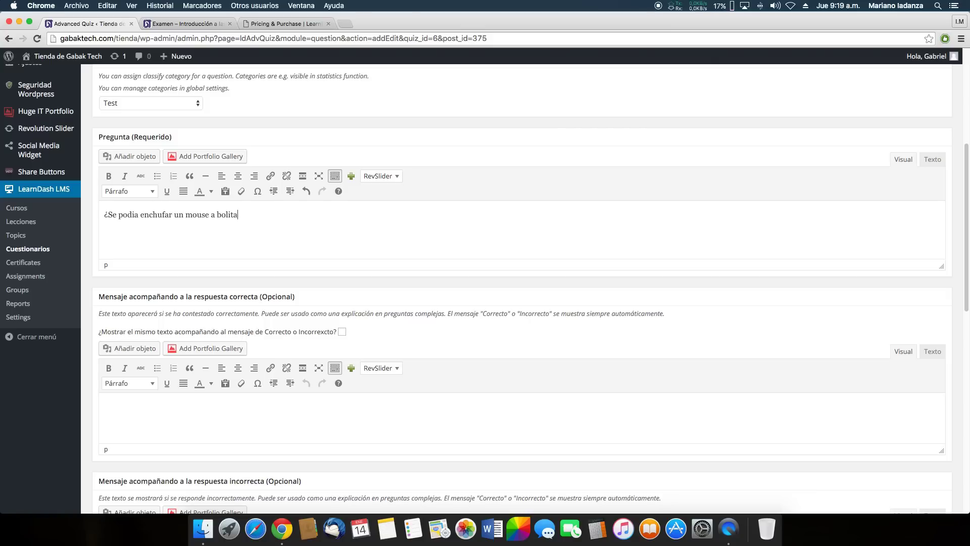
type(" por usb en los 90?")
right_click(125, 217)
right_click(126, 217)
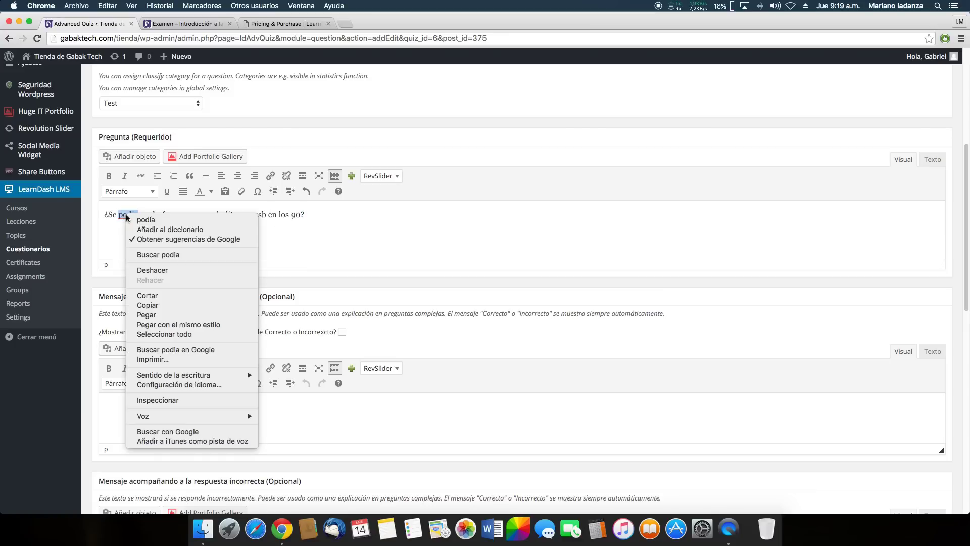
left_click(144, 220)
scroll(420, 226, "down", 2)
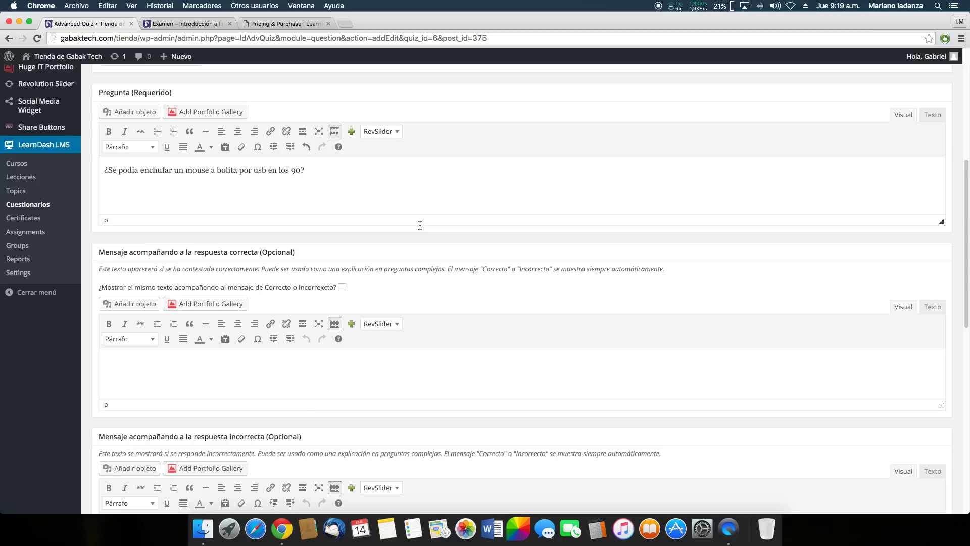
scroll(419, 225, "down", 3)
scroll(230, 178, "up", 1)
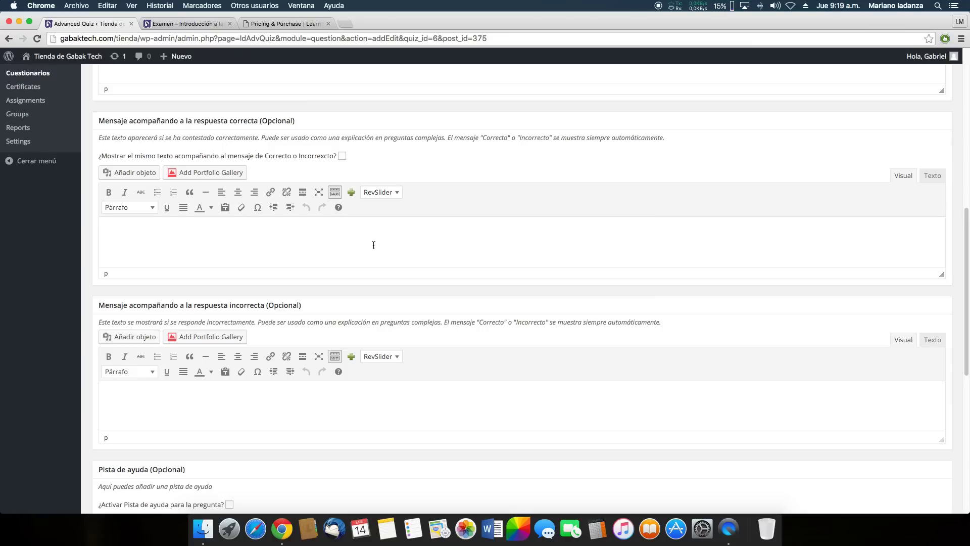
scroll(366, 248, "down", 5)
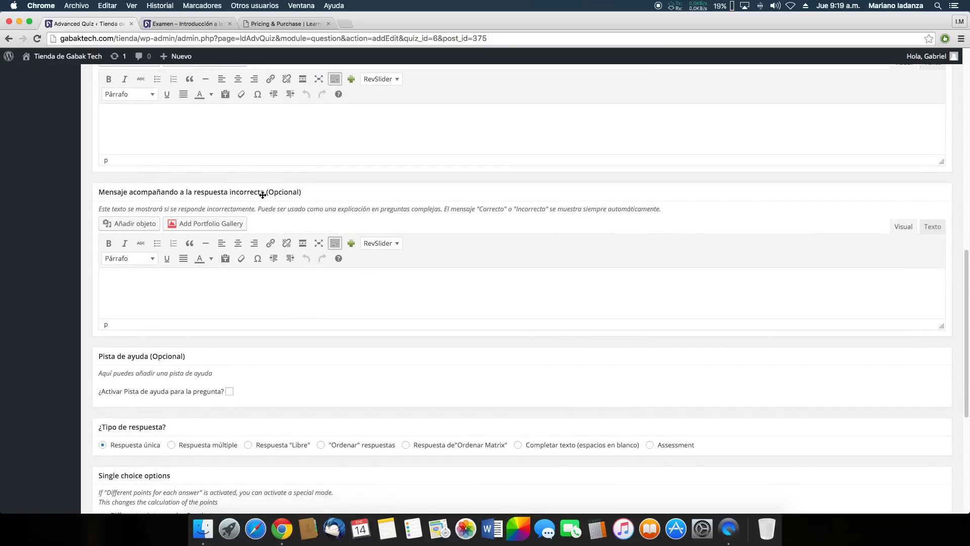
scroll(273, 292, "down", 1)
scroll(274, 291, "down", 7)
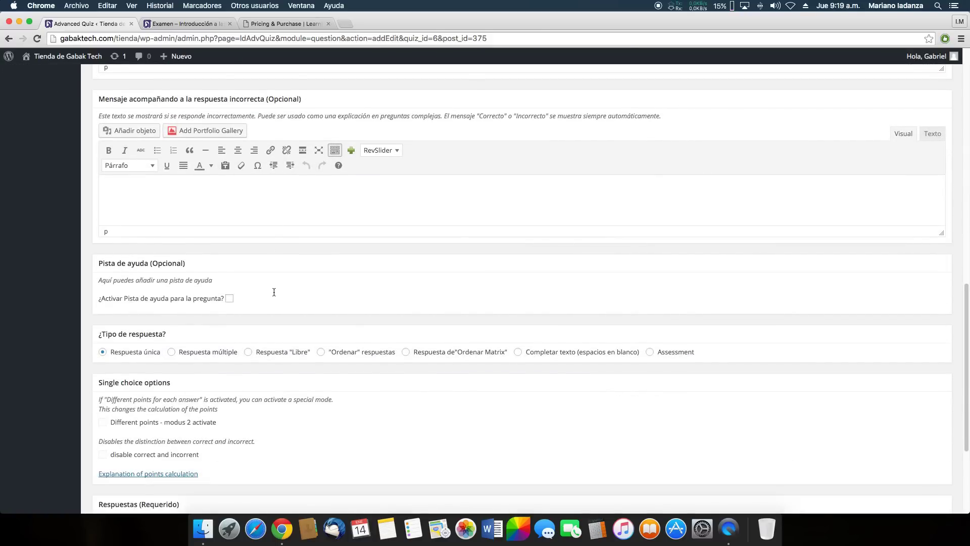
scroll(140, 284, "down", 4)
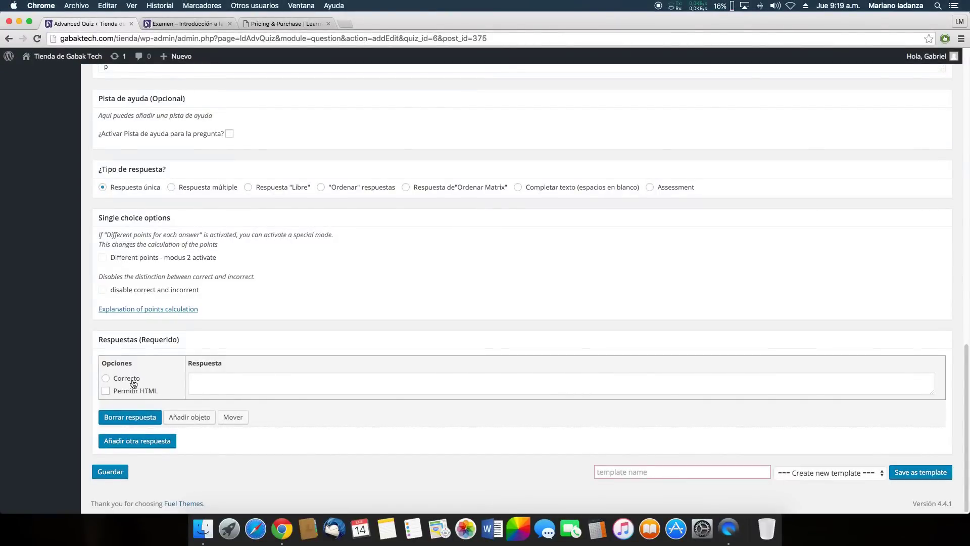
Add the answers 'No.' (marked correct), 'Si' and 'Tal vez.'
left_click(69, 363)
left_click(227, 382)
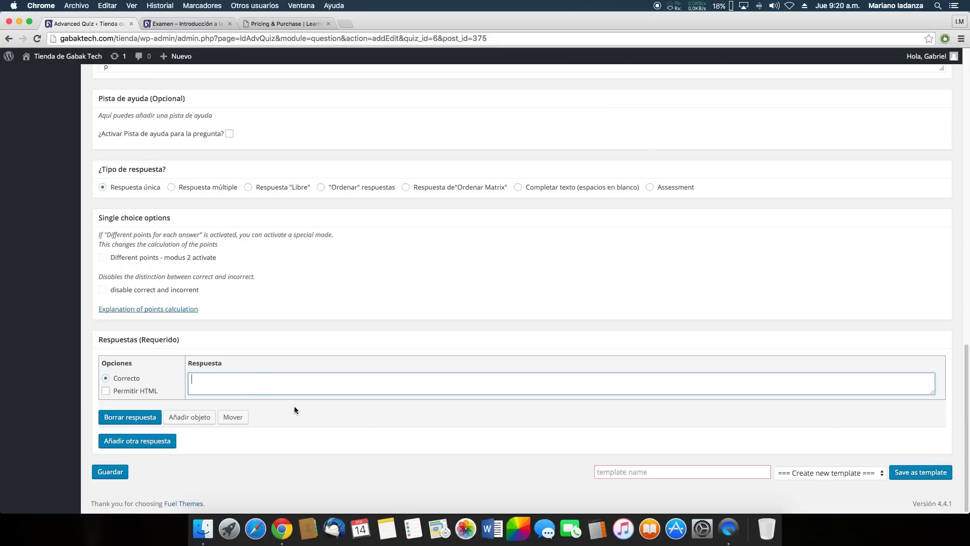
type("No.")
left_click(136, 440)
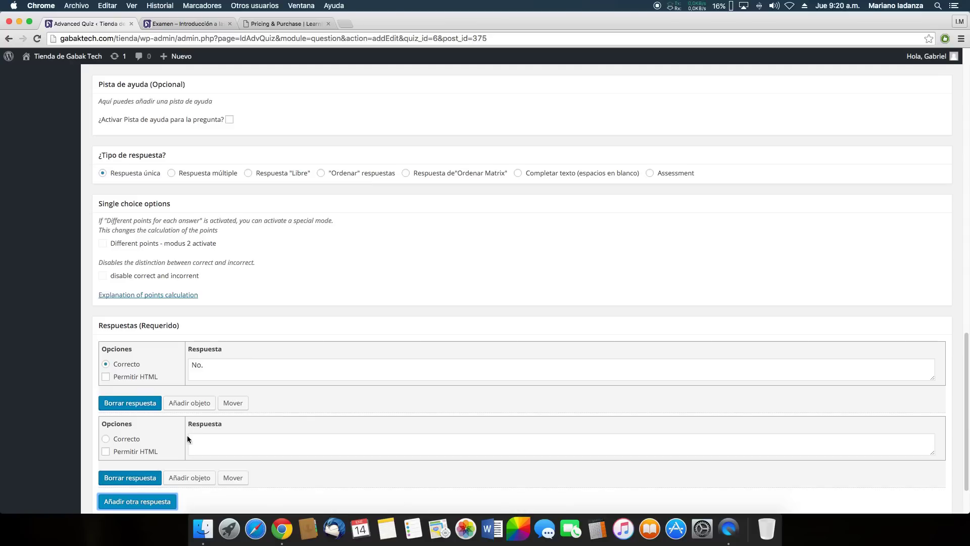
left_click(222, 445)
type("Si")
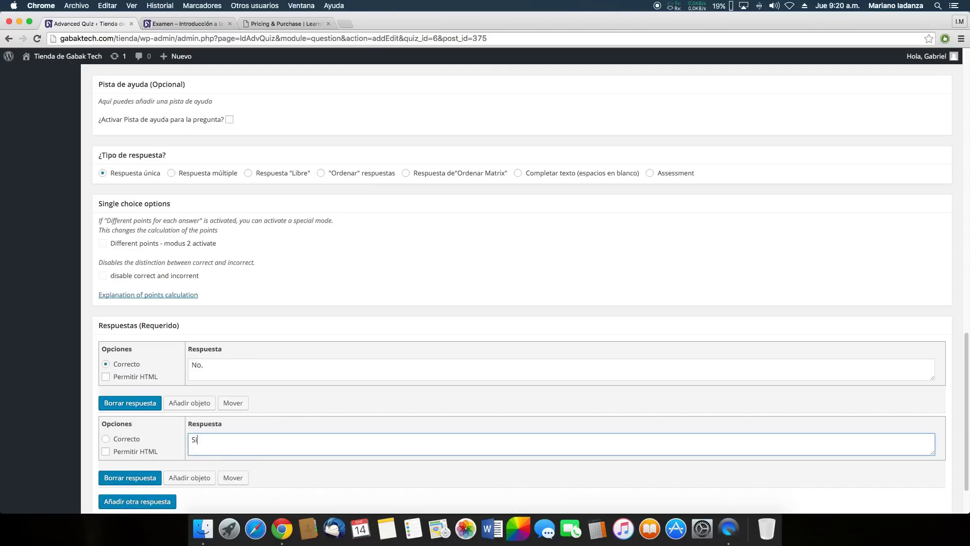
scroll(215, 444, "down", 2)
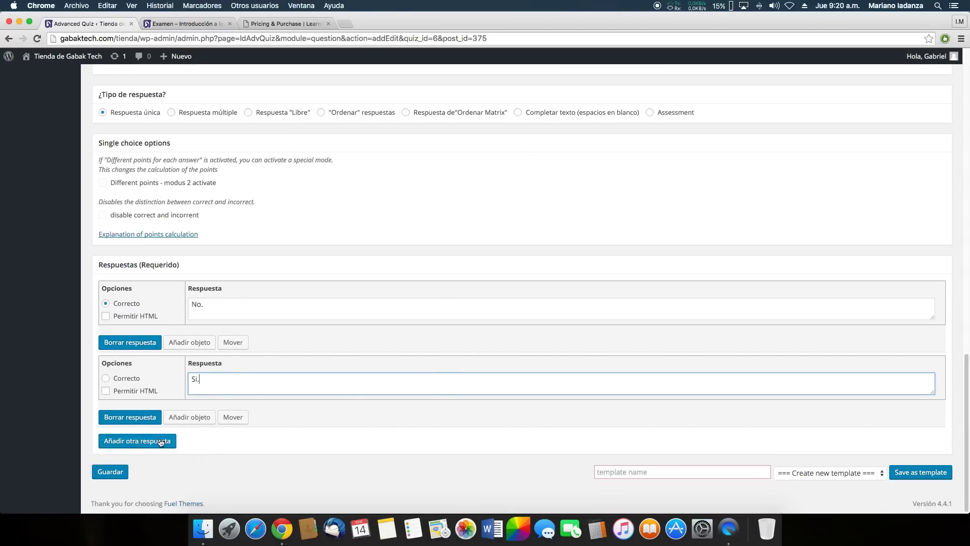
left_click(141, 439)
left_click(232, 449)
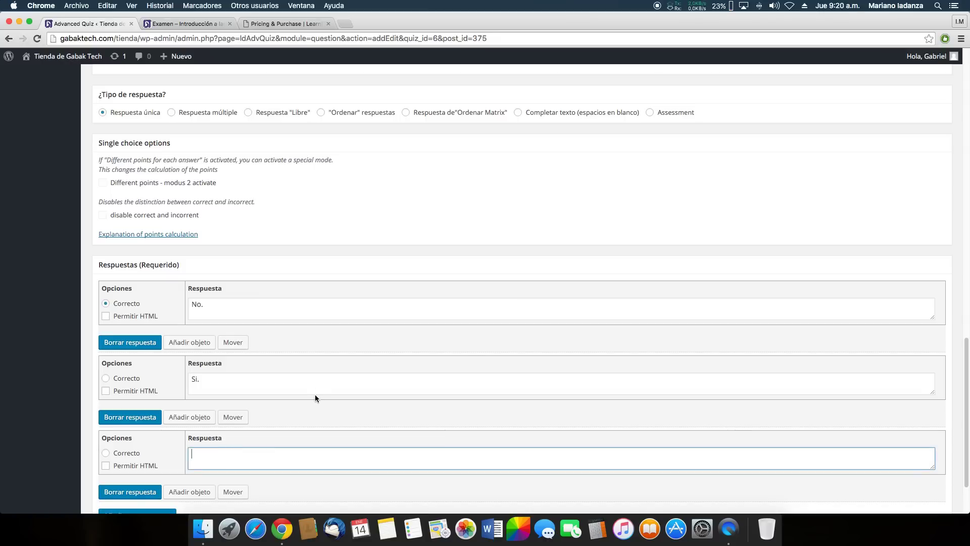
type("Tal vez.")
scroll(318, 382, "down", 1)
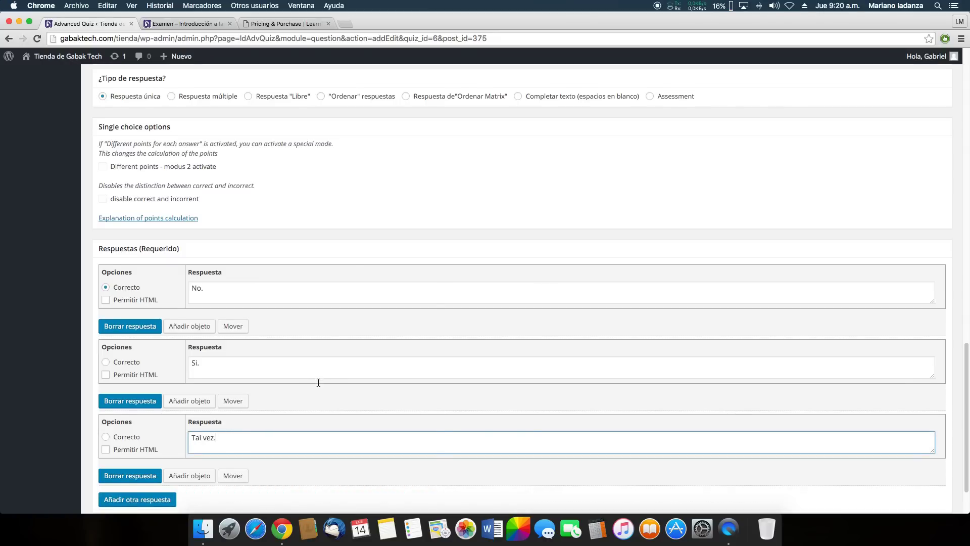
scroll(298, 354, "down", 3)
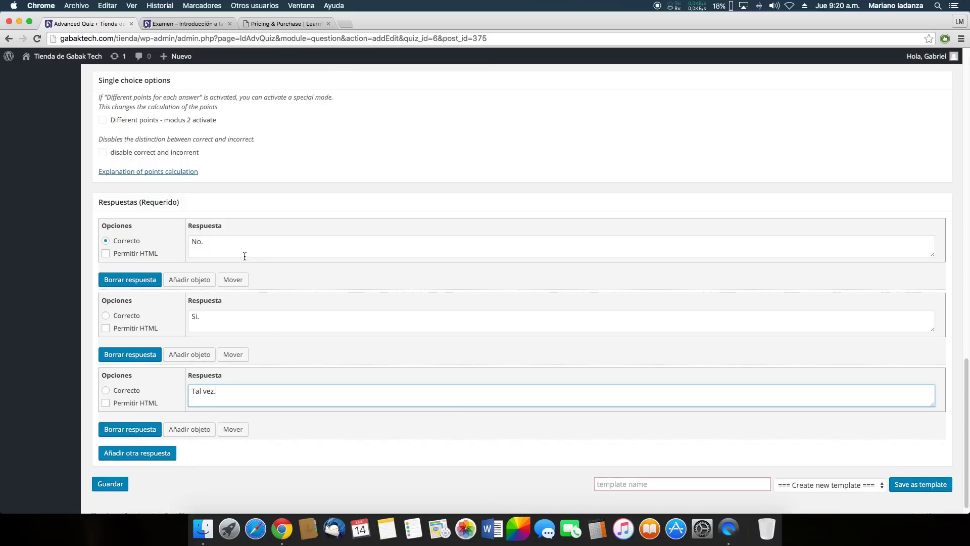
scroll(172, 313, "up", 5)
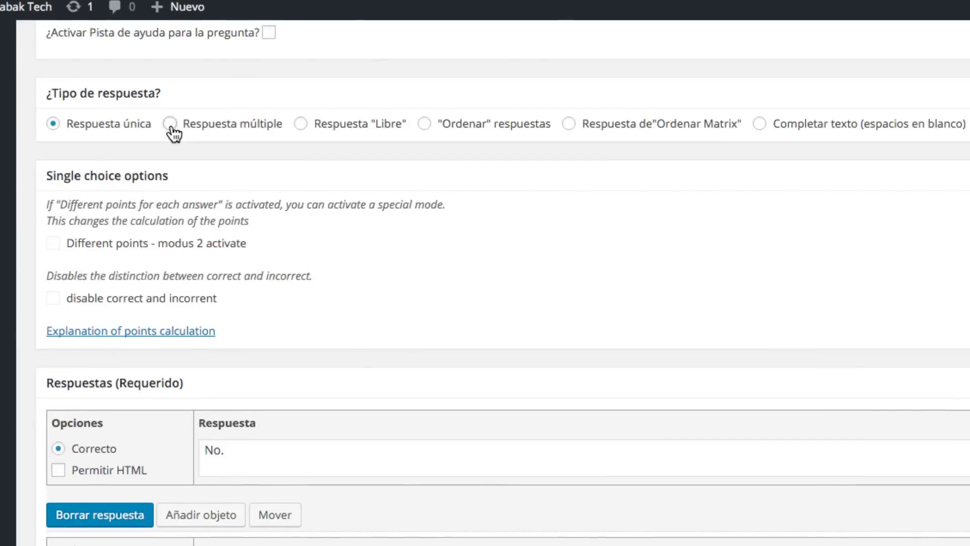
Try multiple answers, then revert to single answer with No. correct and save the question
left_click(171, 126)
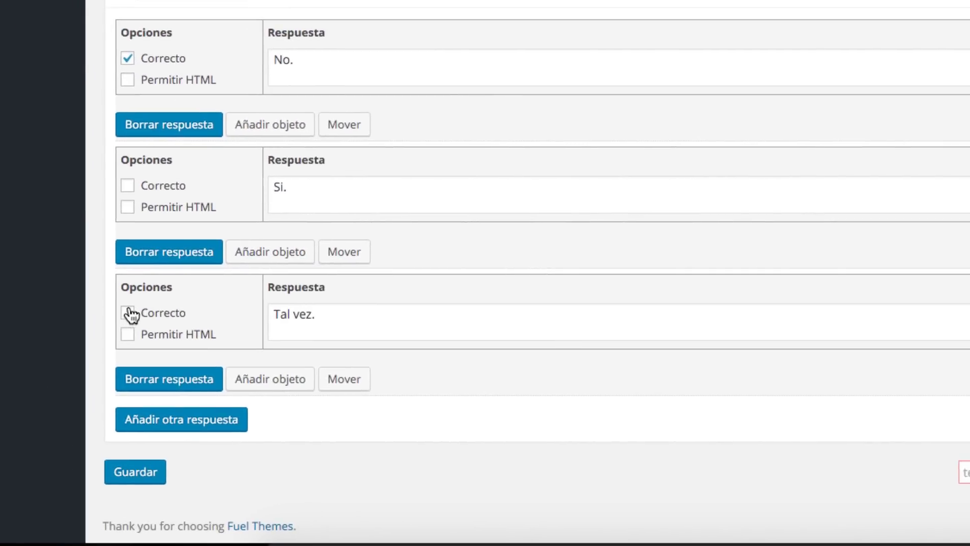
left_click(114, 261)
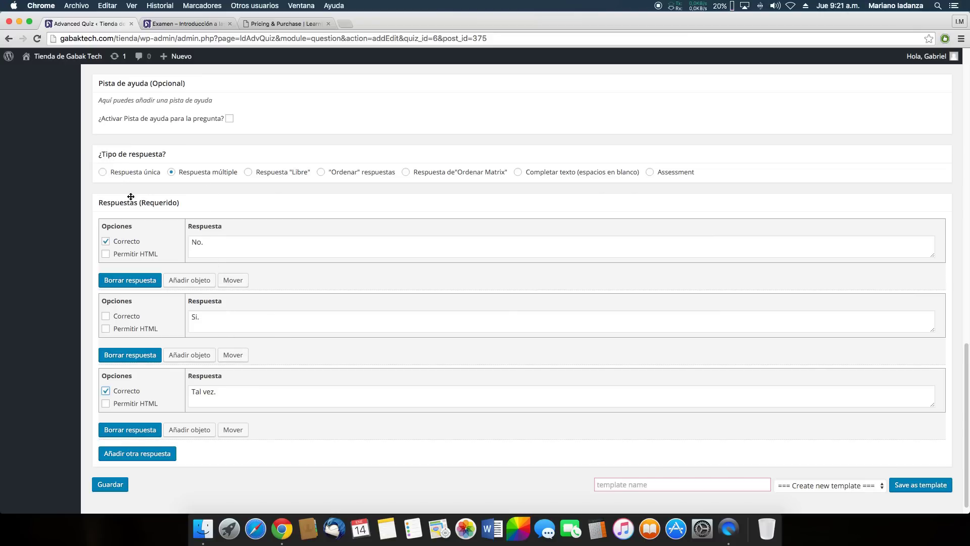
left_click(115, 172)
scroll(222, 291, "down", 2)
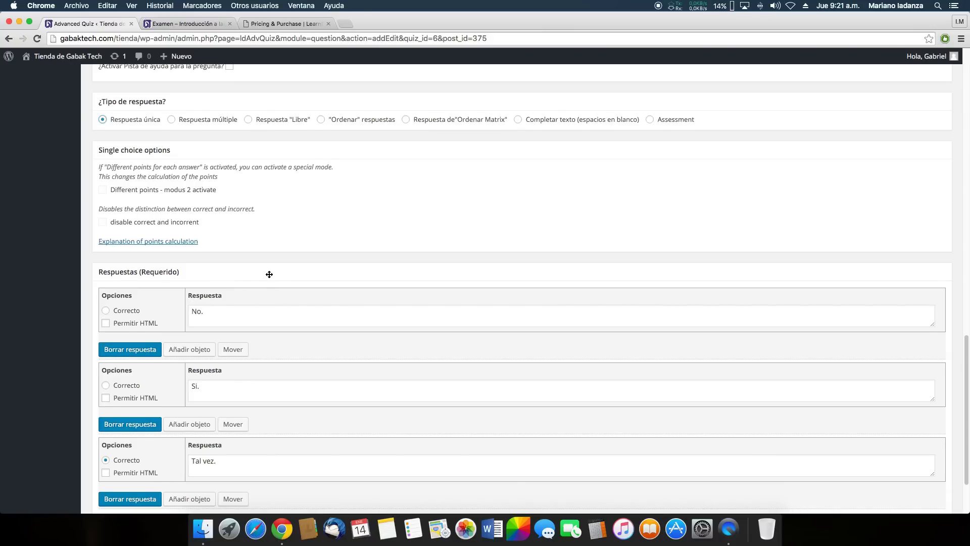
scroll(267, 271, "down", 1)
left_click(130, 304)
scroll(249, 341, "down", 3)
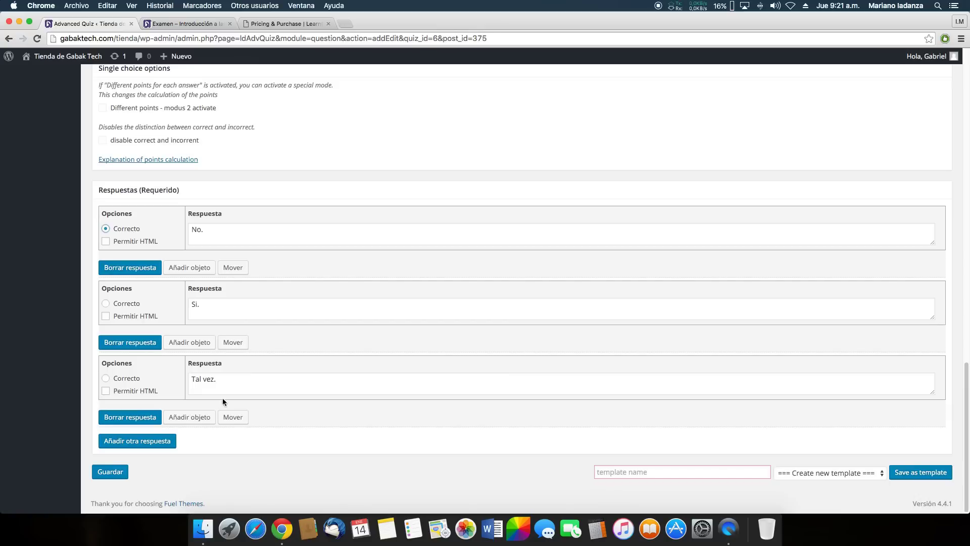
left_click(118, 472)
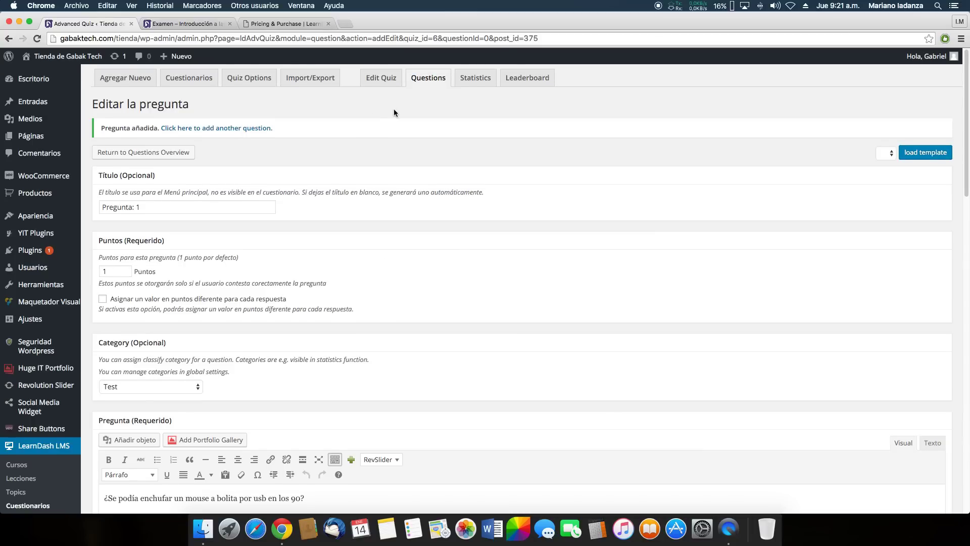
Return to the Test quiz's question list showing Pregunta: 1 in category Test, worth 1 point
left_click(428, 81)
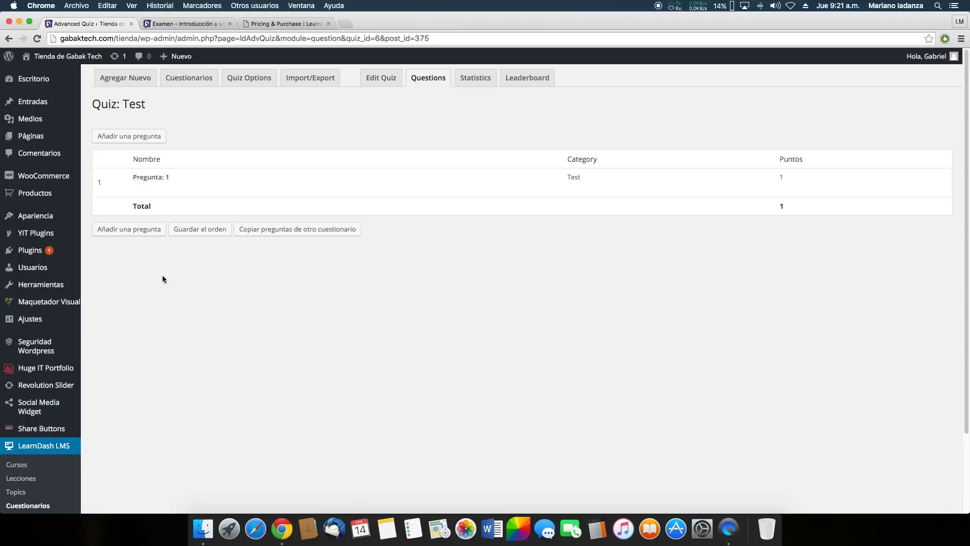
mouse_move(235, 180)
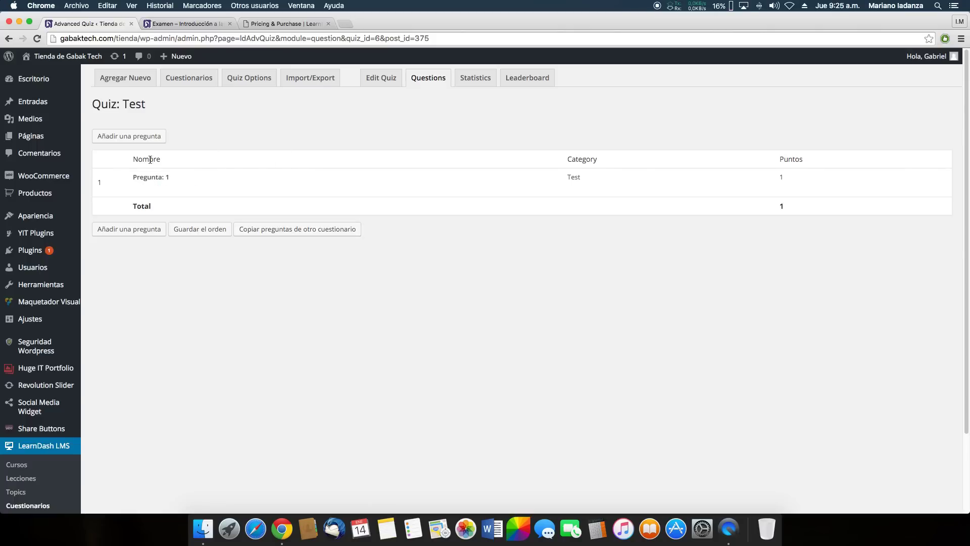
scroll(76, 228, "down", 4)
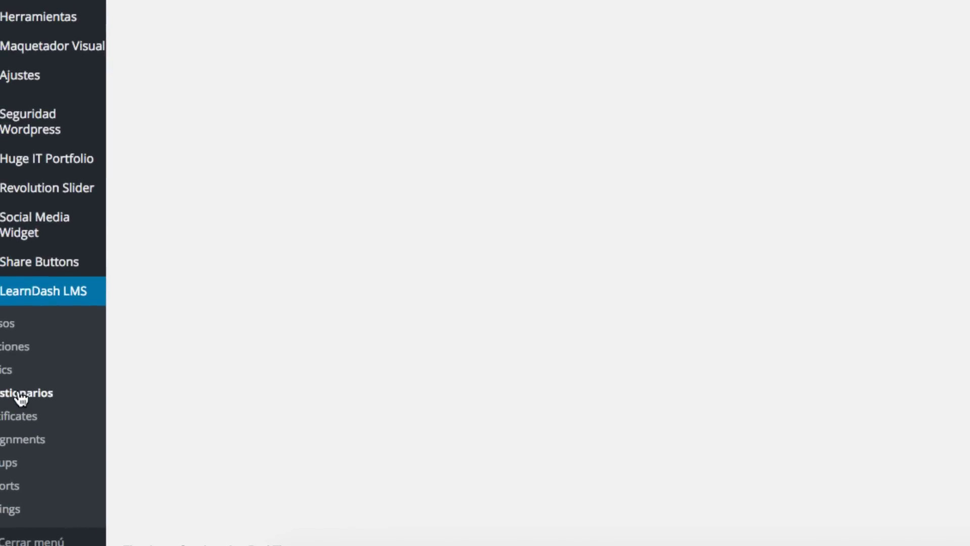
Open the Test quiz from the quizzes list and scroll down to its Quiz Opciones box
left_click(22, 397)
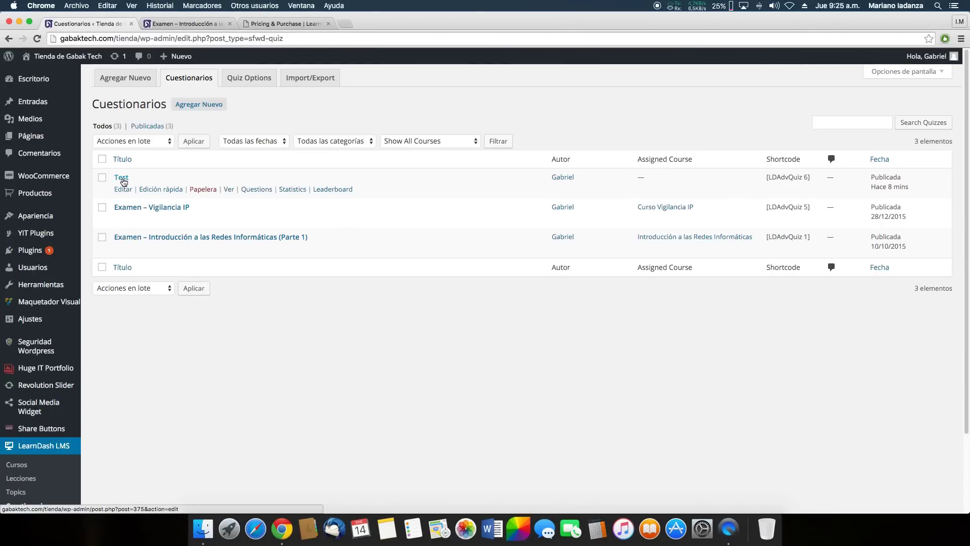
left_click(123, 189)
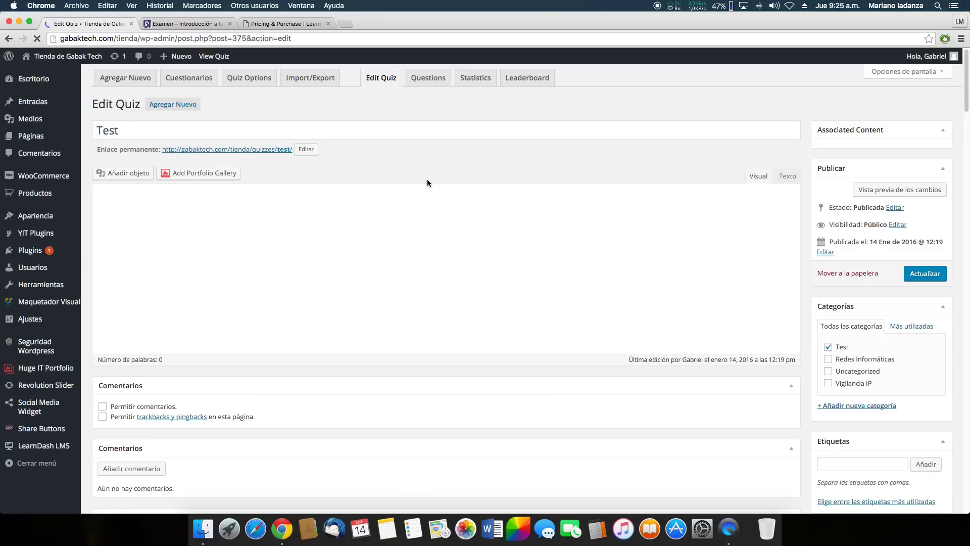
scroll(425, 225, "down", 5)
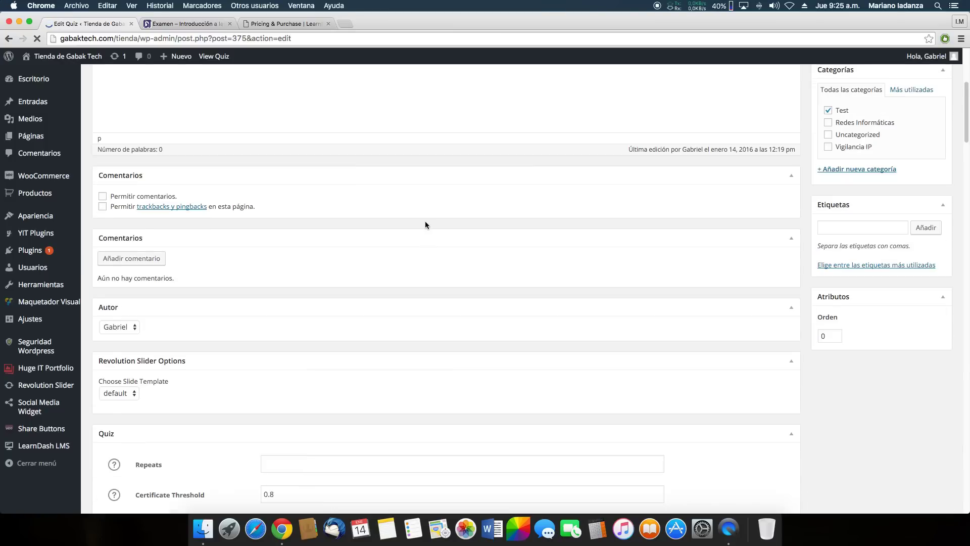
scroll(426, 226, "down", 9)
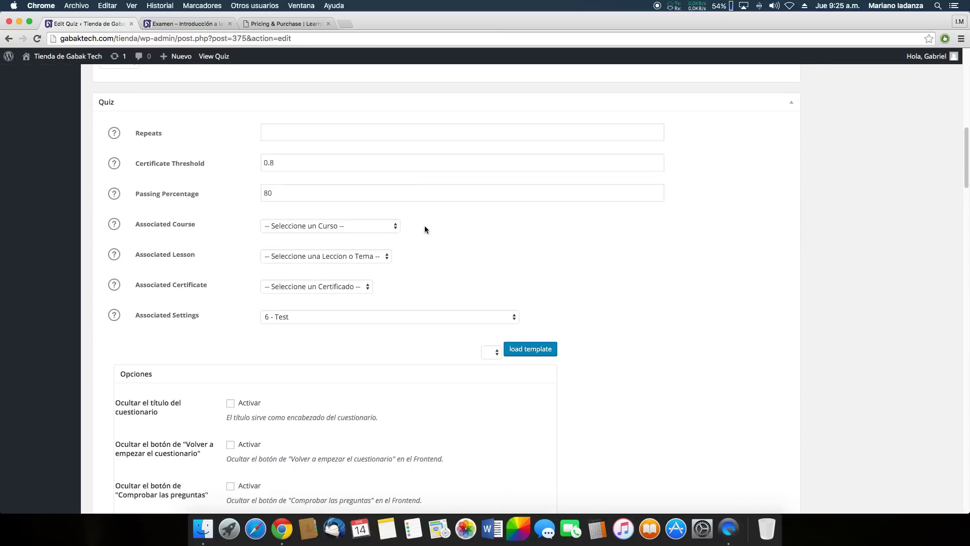
scroll(424, 230, "down", 4)
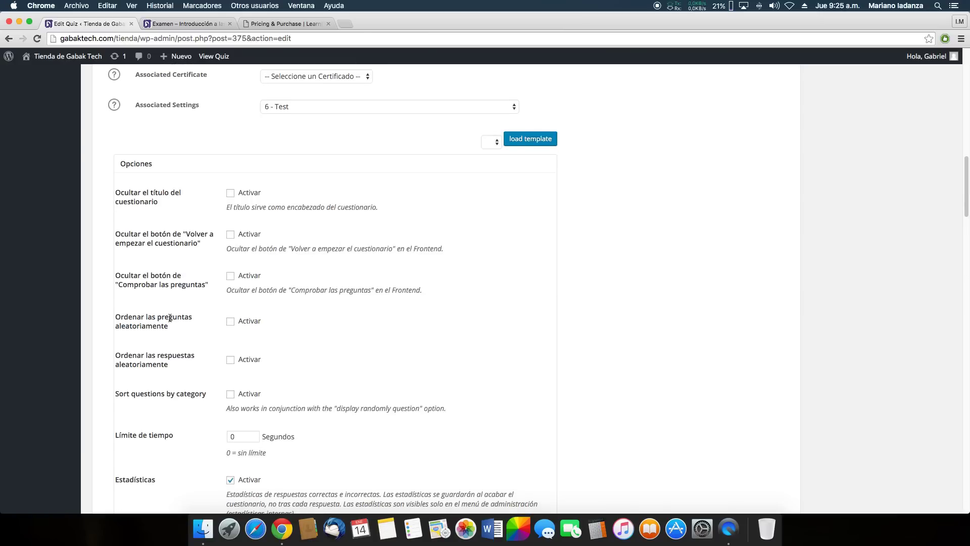
Activate 'Ordenar las preguntas aleatoriamente' and 'Ordenar las respuestas aleatoriamente', then scroll back to the top
left_click(230, 321)
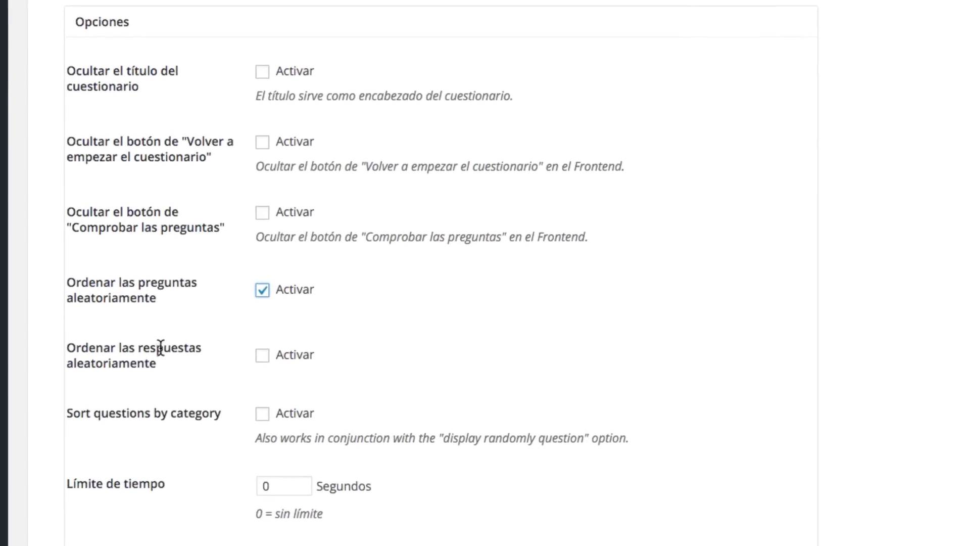
left_click(286, 345)
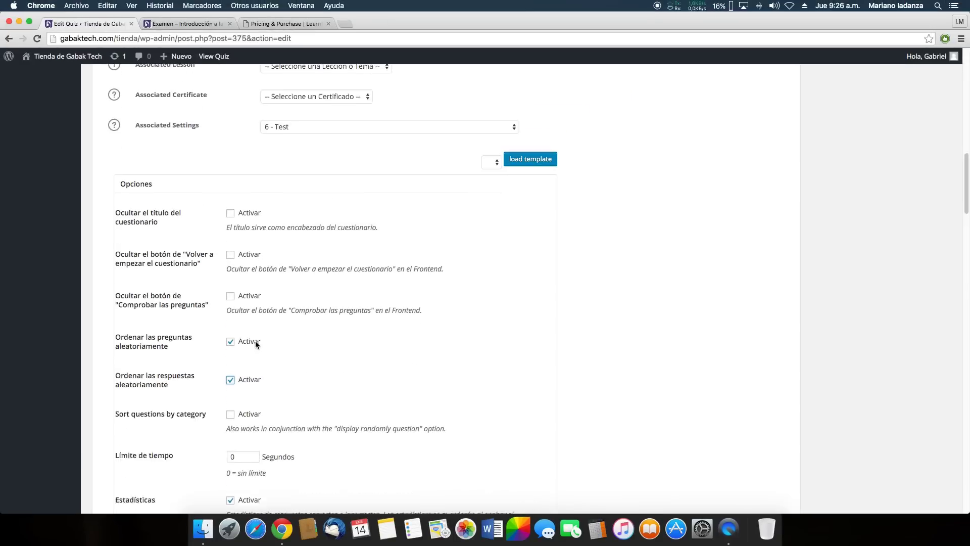
scroll(270, 340, "up", 5)
scroll(270, 340, "up", 8)
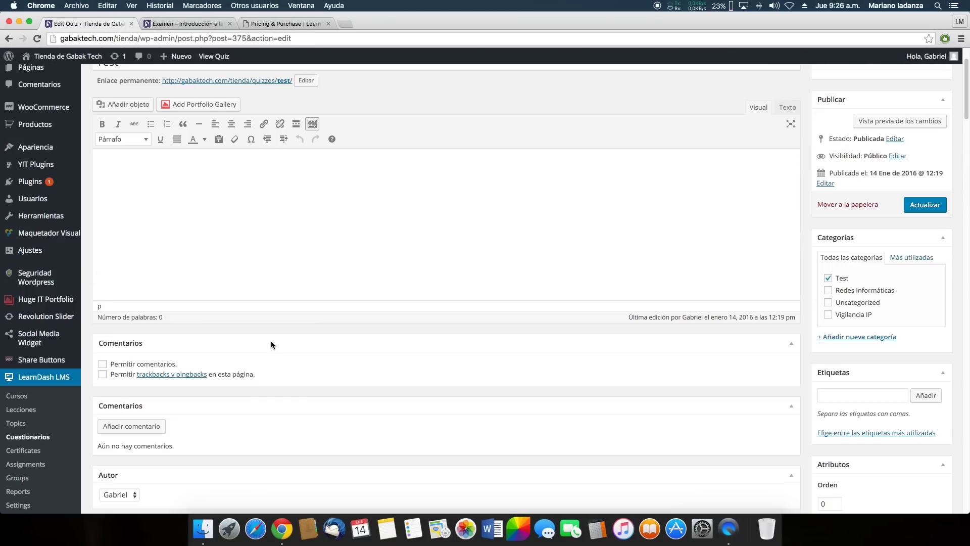
scroll(271, 343, "up", 1)
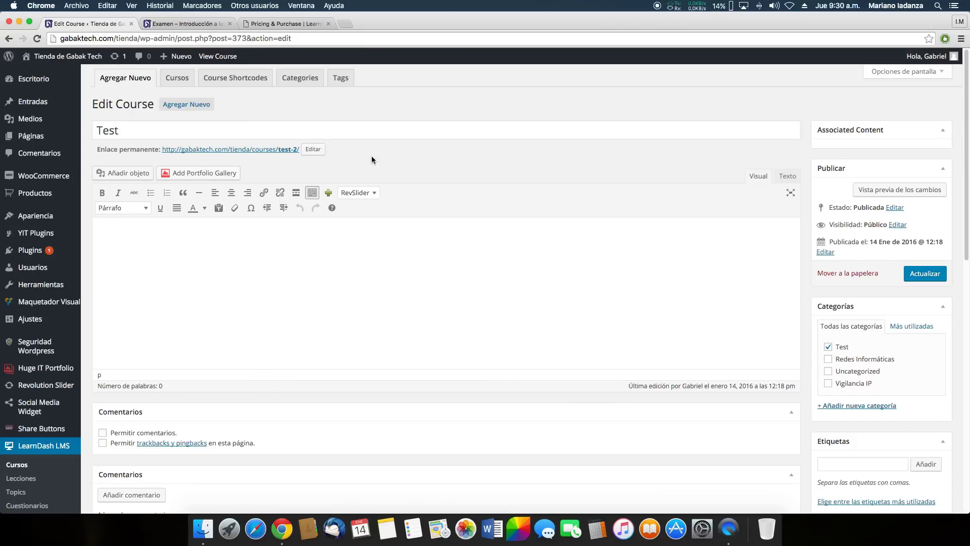
Look at the Examen quiz page, then return to the Test course editor
left_click(186, 26)
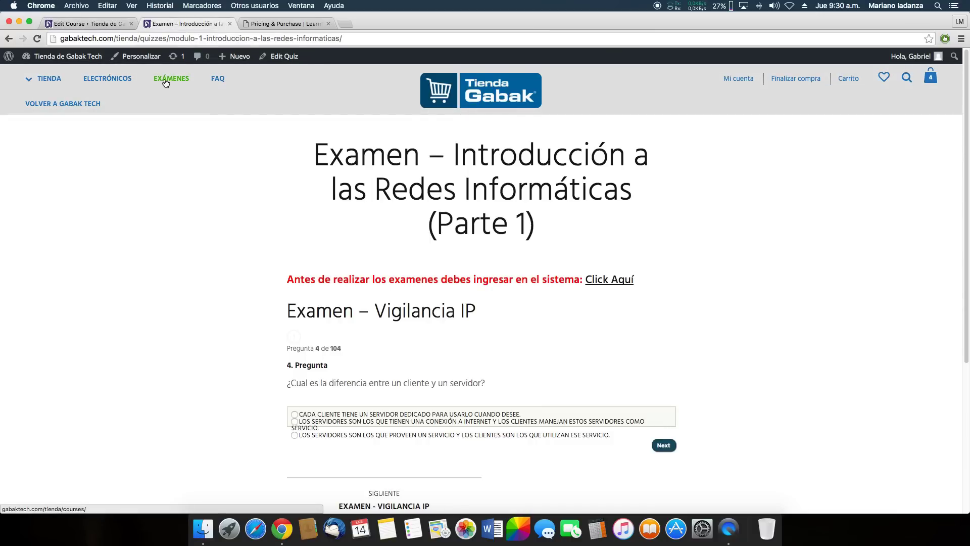
key("ctrl+shift+Tab")
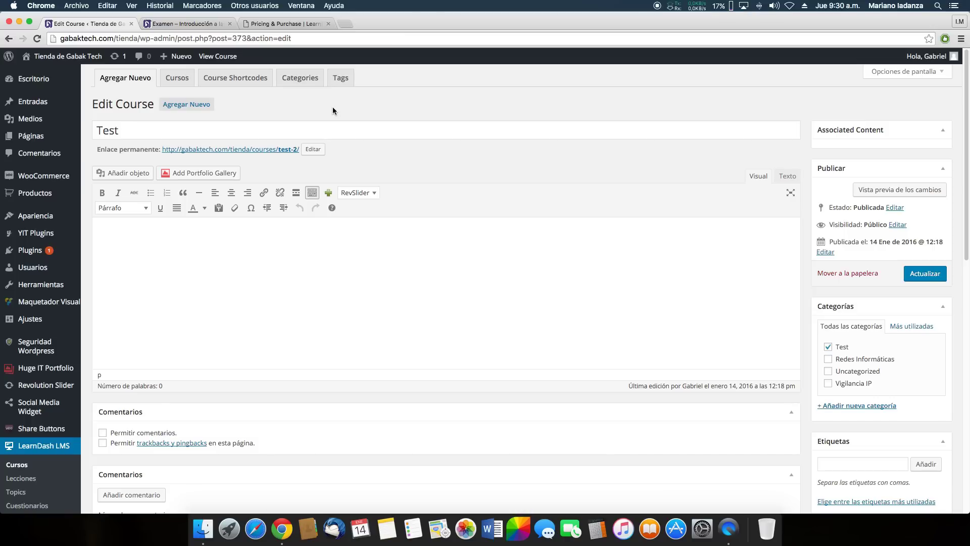
scroll(338, 197, "down", 5)
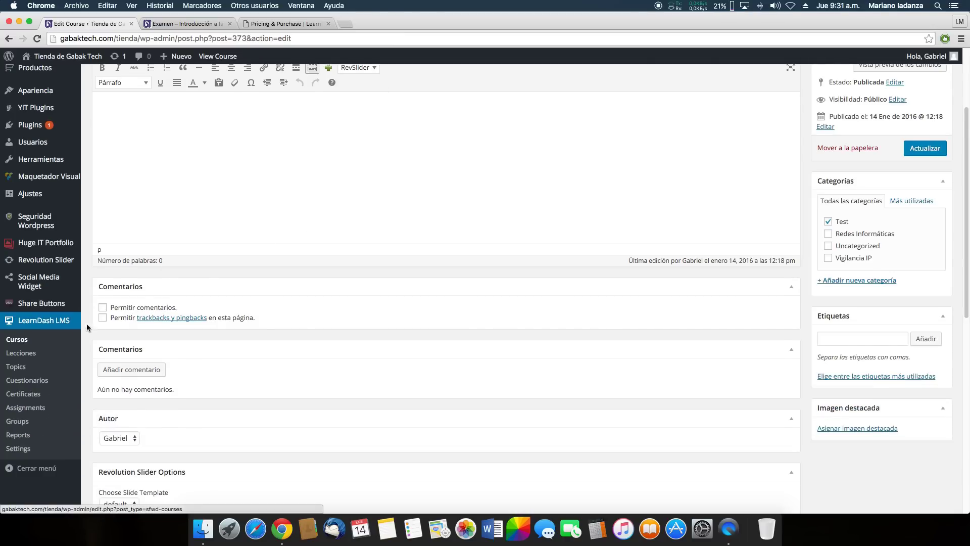
scroll(70, 327, "up", 5)
Follow the EXÁMENES menu link, confirm it leads to the /courses/ URL, and return to the course editor
left_click(170, 23)
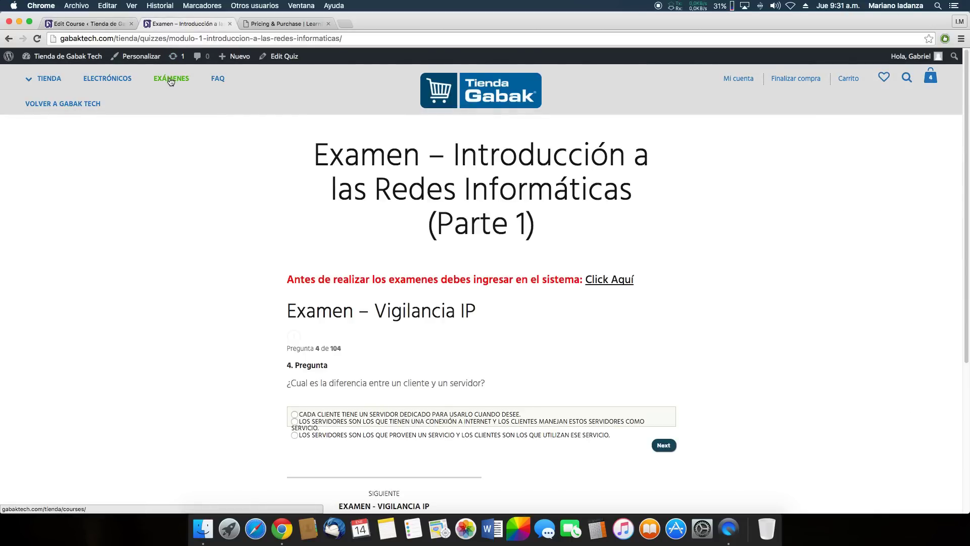
left_click(171, 79)
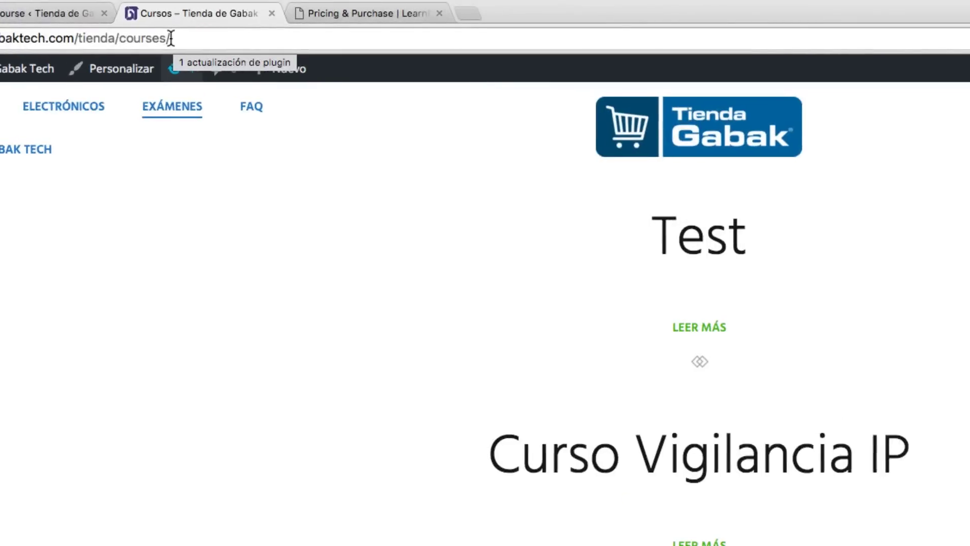
left_click_drag(170, 38, 121, 38)
left_click(247, 38)
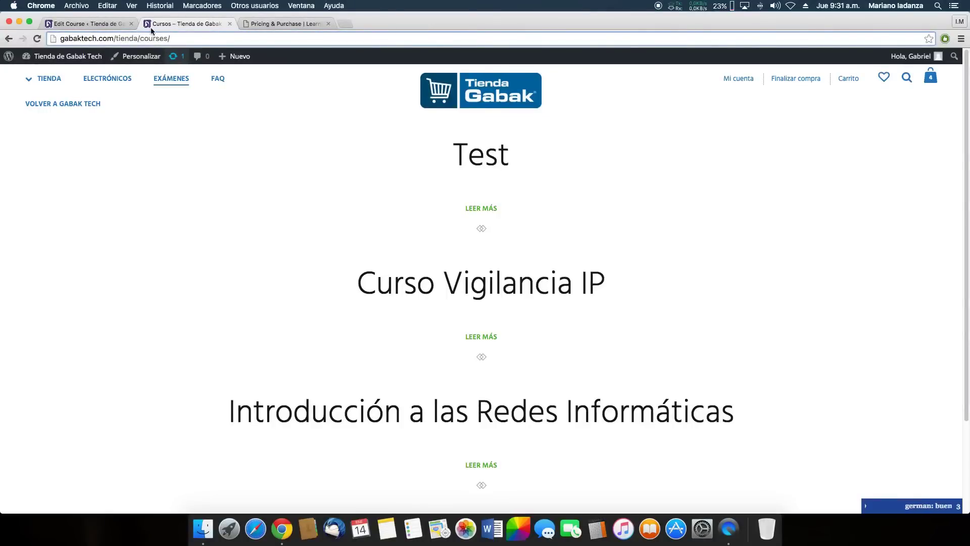
left_click(112, 23)
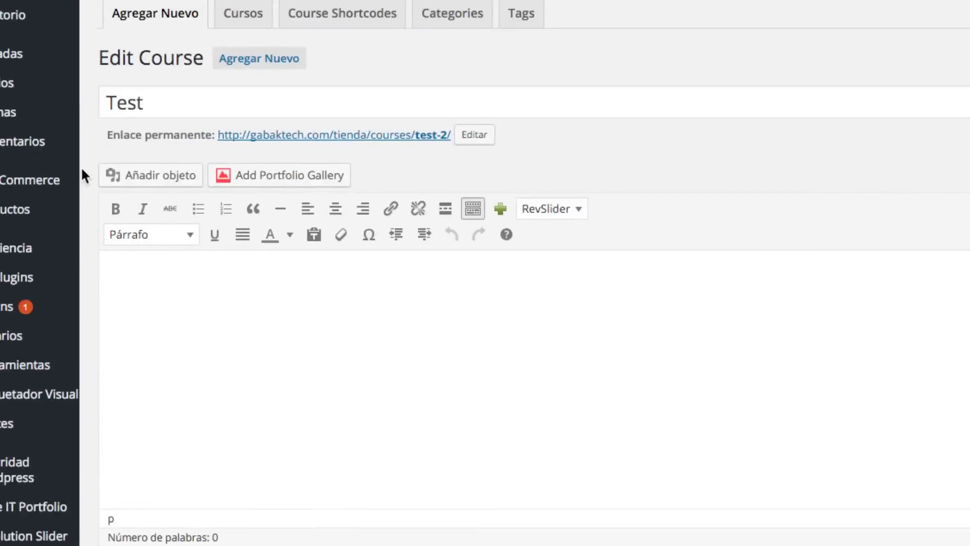
mouse_move(22, 215)
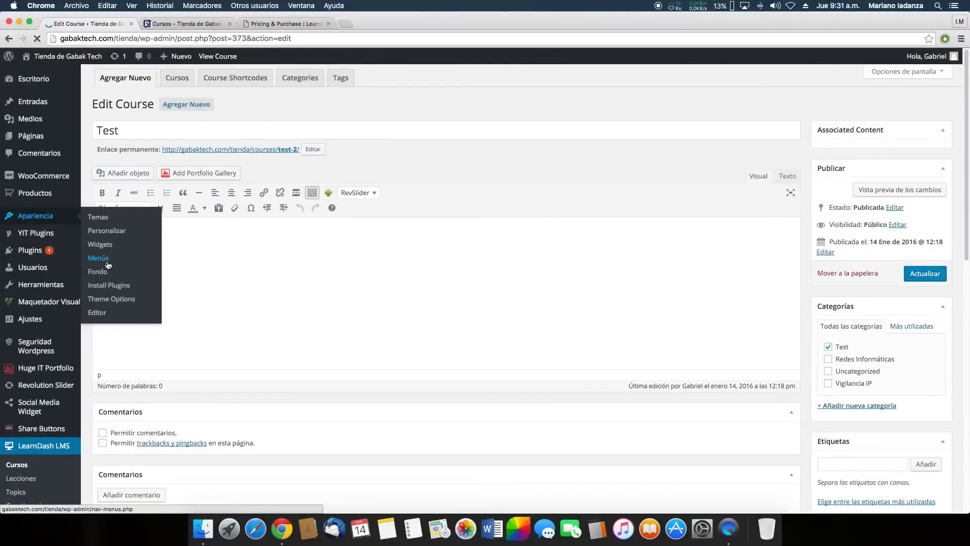
In Apariencia > Menús, expand the Exámenes item and check its URL and navigation label
left_click(71, 235)
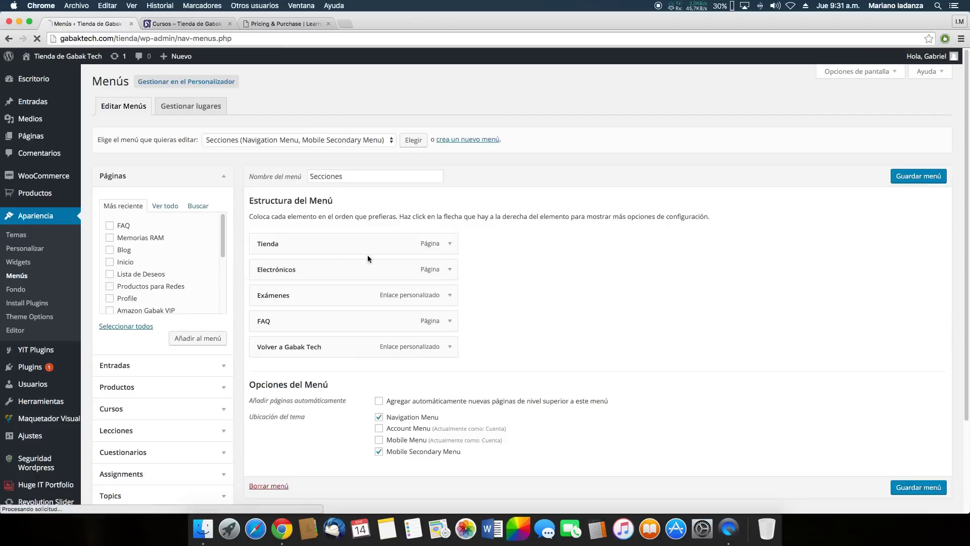
left_click(449, 296)
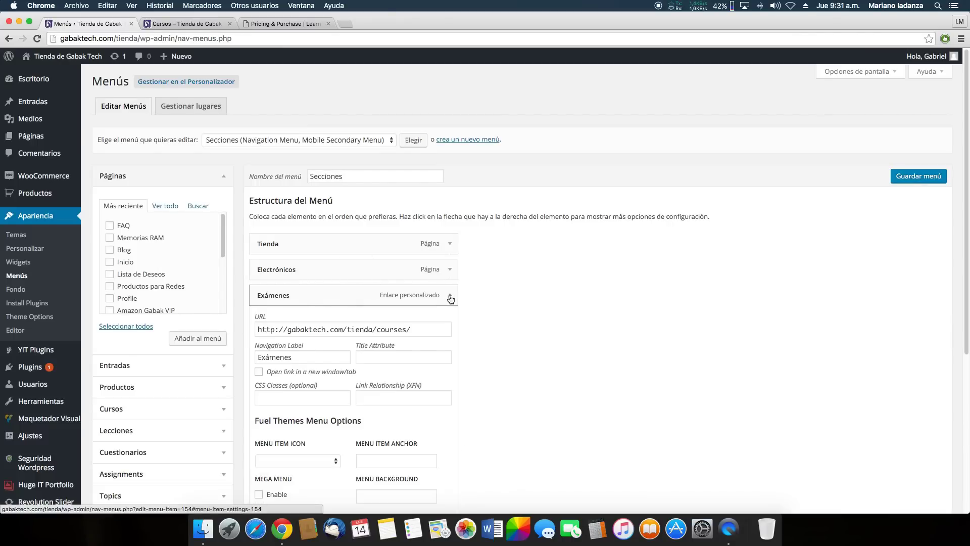
scroll(463, 295, "down", 1)
scroll(457, 285, "down", 2)
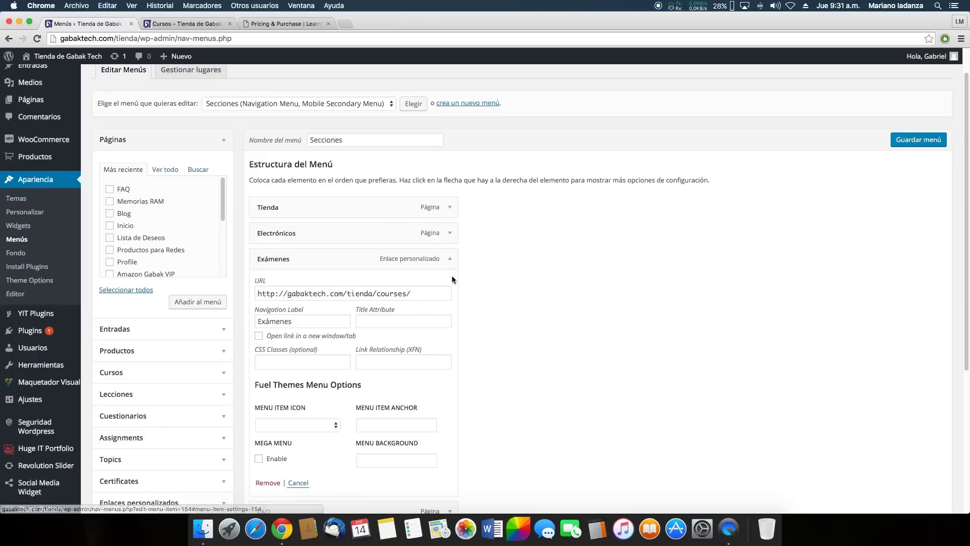
scroll(454, 276, "down", 1)
left_click_drag(413, 289, 293, 289)
left_click(409, 292)
left_click_drag(326, 319, 260, 321)
left_click(308, 319)
scroll(323, 336, "down", 4)
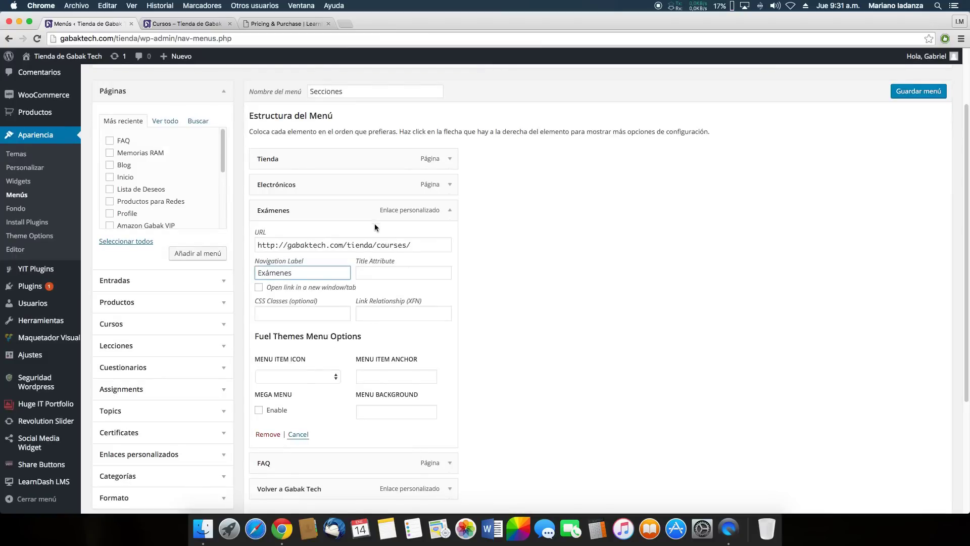
Compare the Exámenes link with the Cursos page, then bring up the LearnDash Pricing & Purchase page
left_click(182, 23)
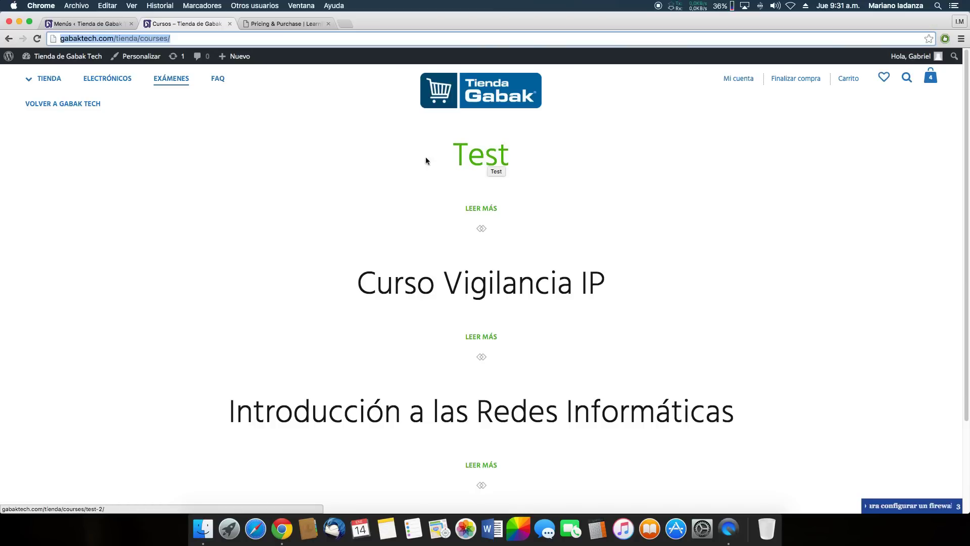
left_click(108, 24)
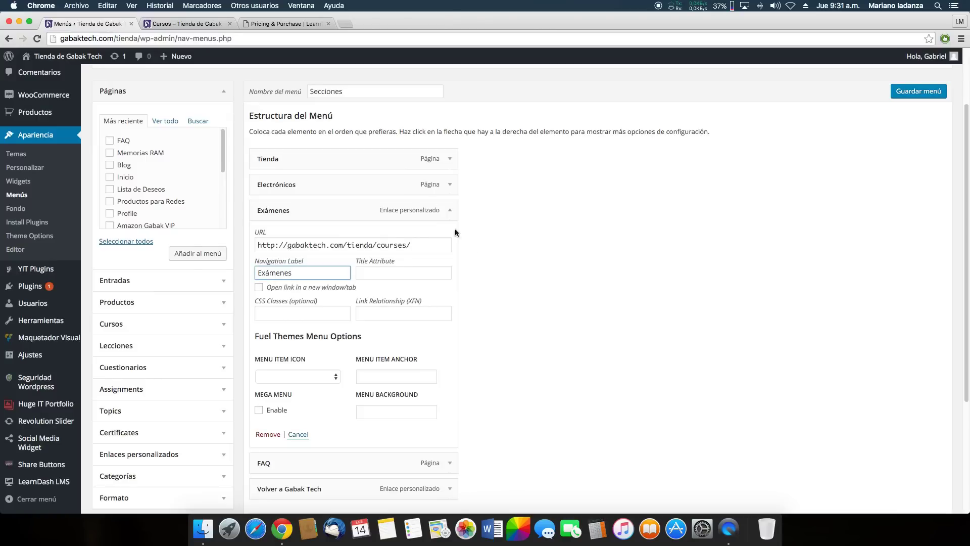
left_click(268, 24)
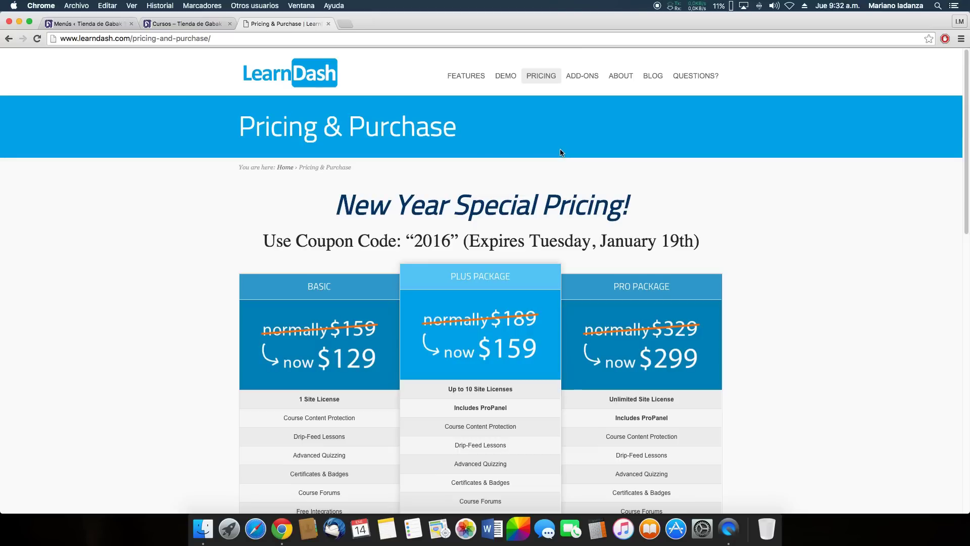
left_click_drag(343, 203, 635, 205)
left_click(604, 192)
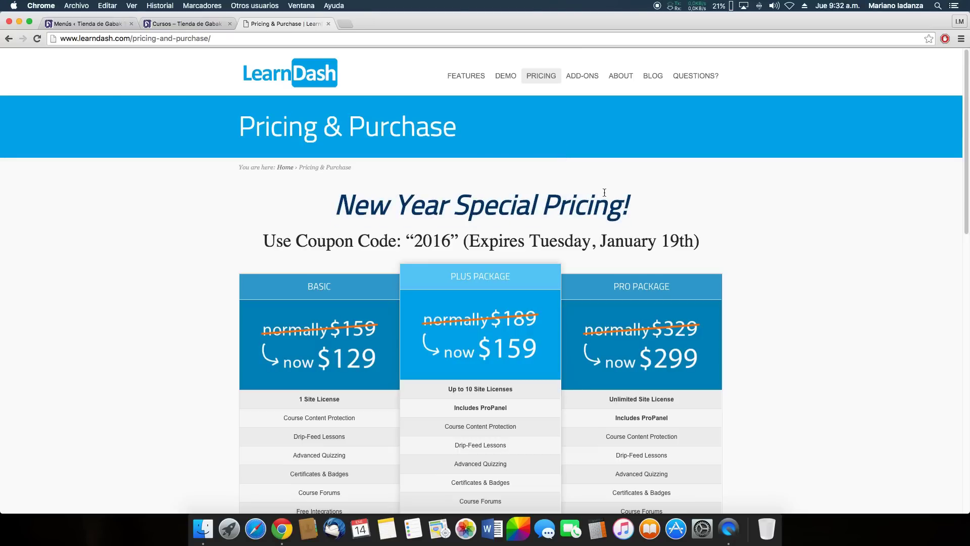